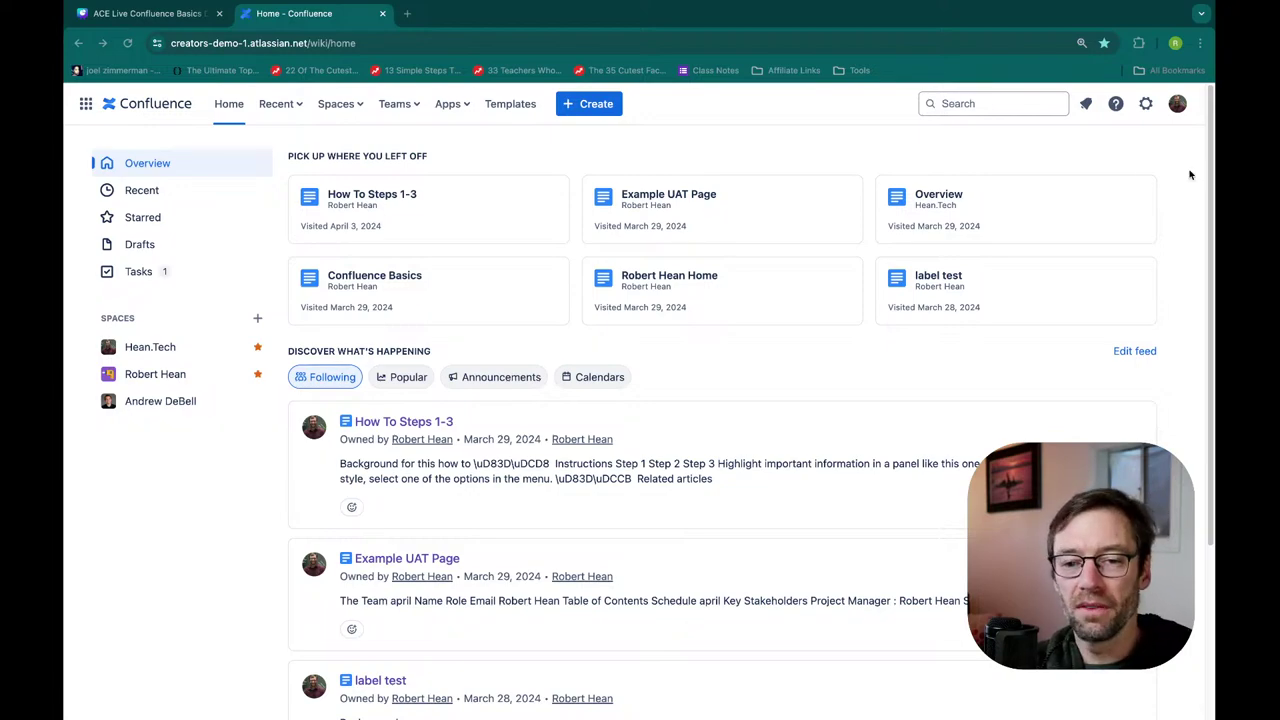
Review the recent content filtered by worked on, created by me, starred and drafts
click(885, 150)
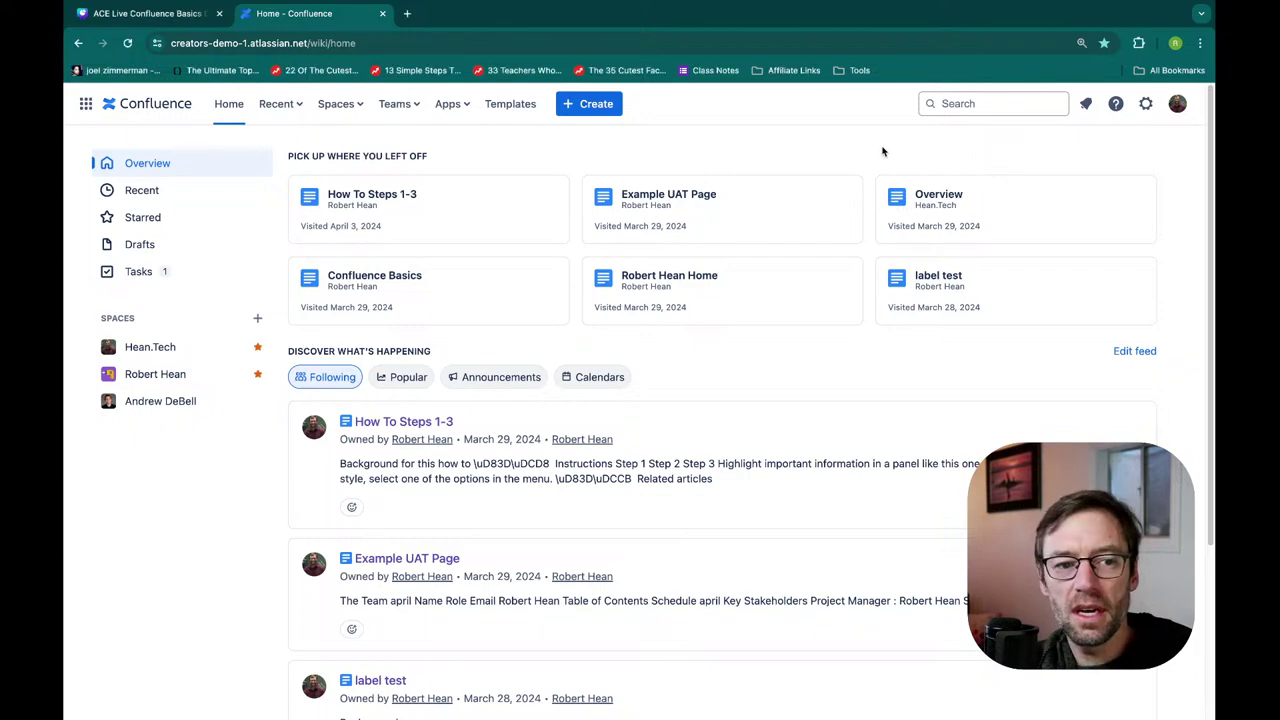
click(228, 107)
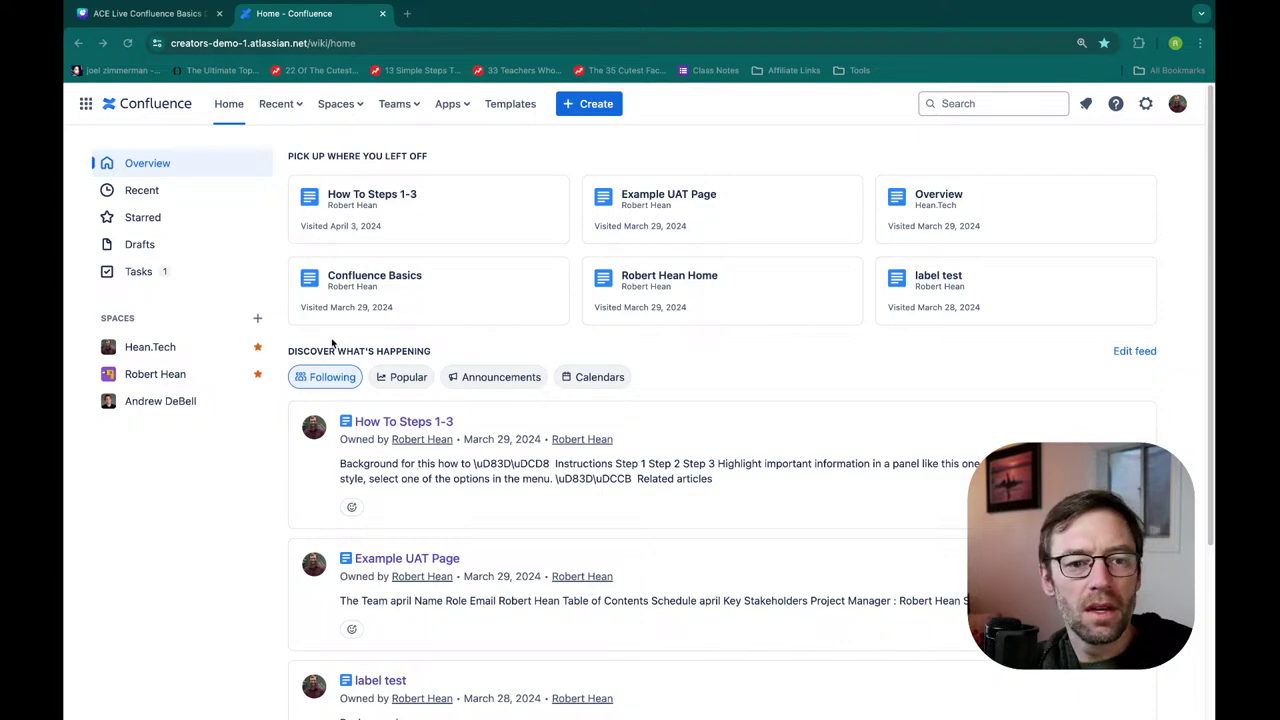
click(289, 106)
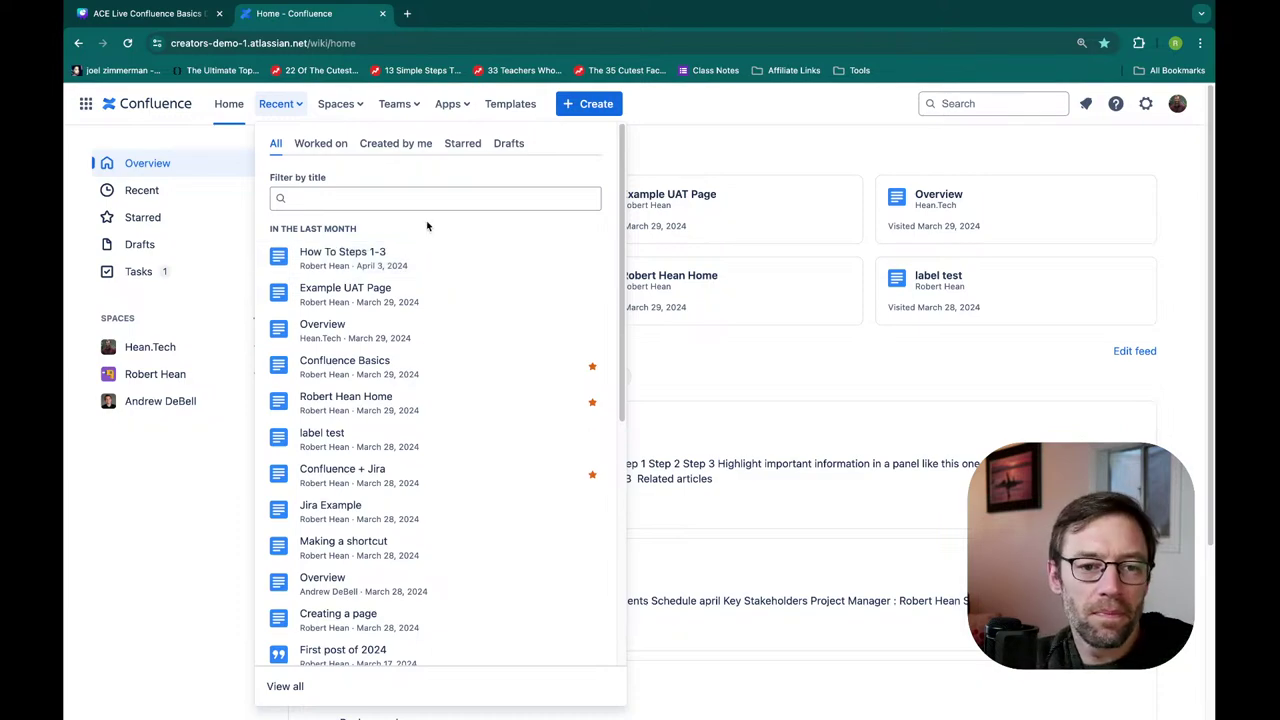
click(320, 146)
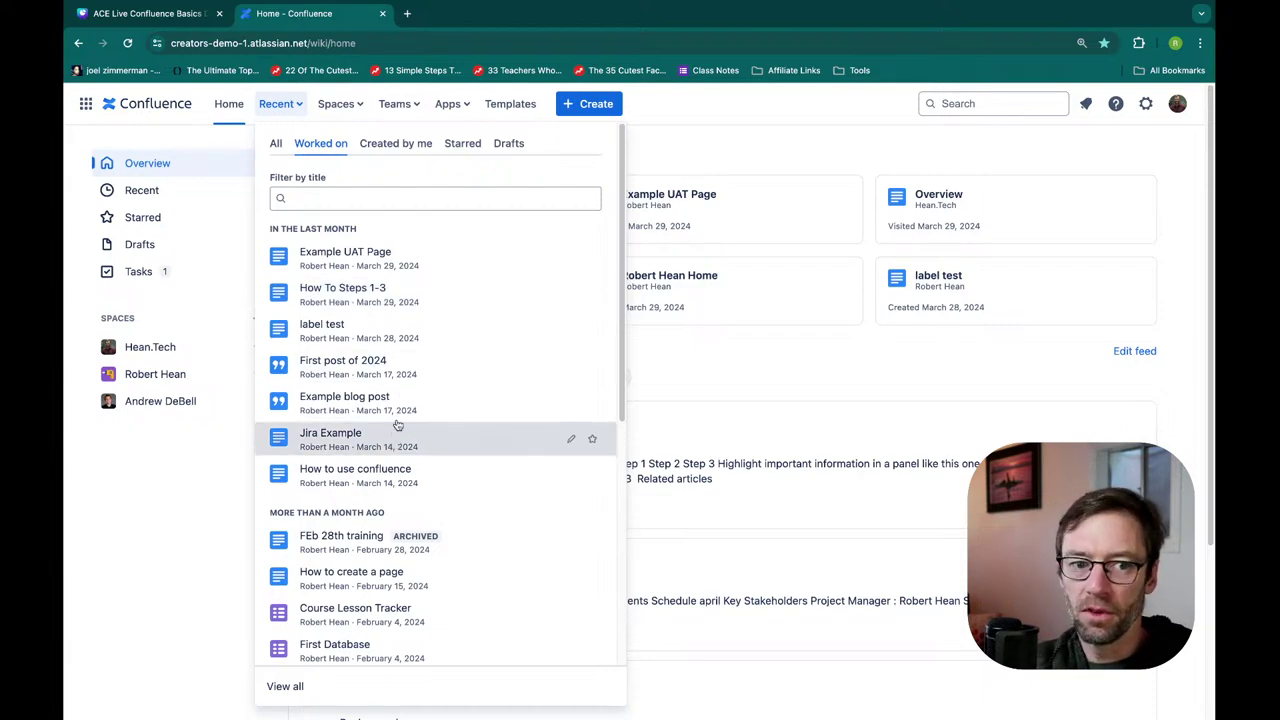
click(413, 145)
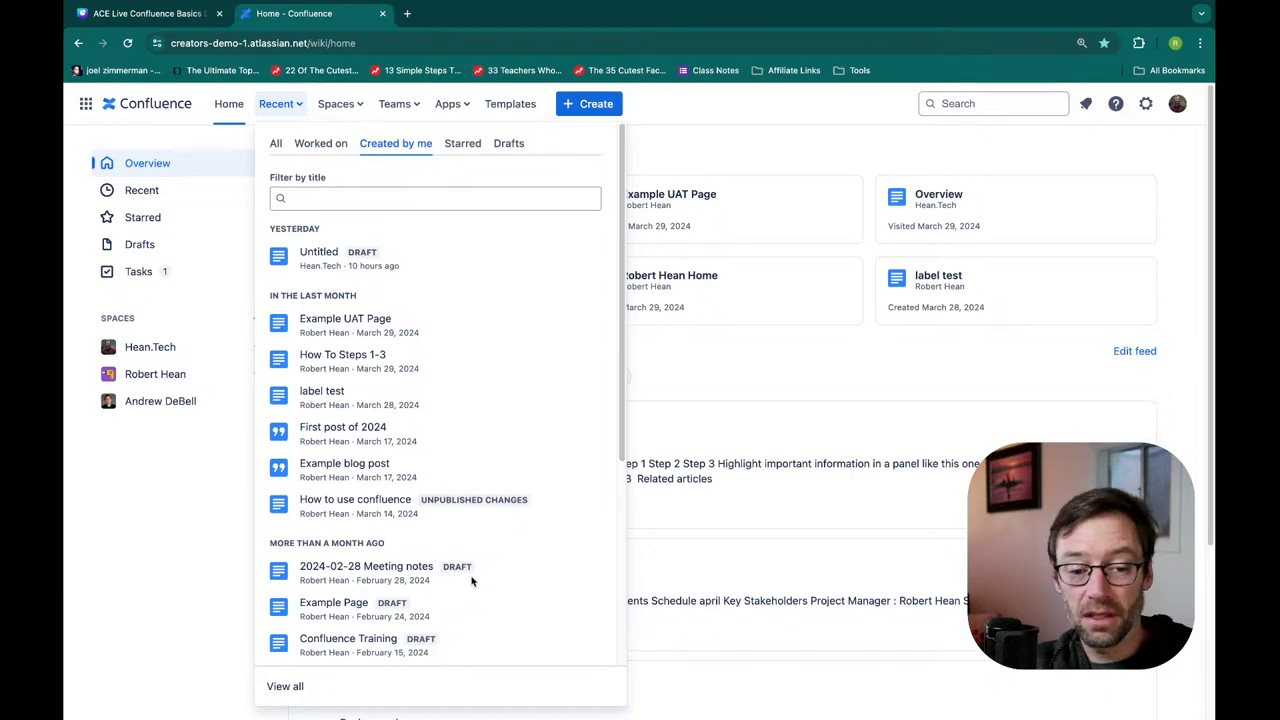
click(460, 148)
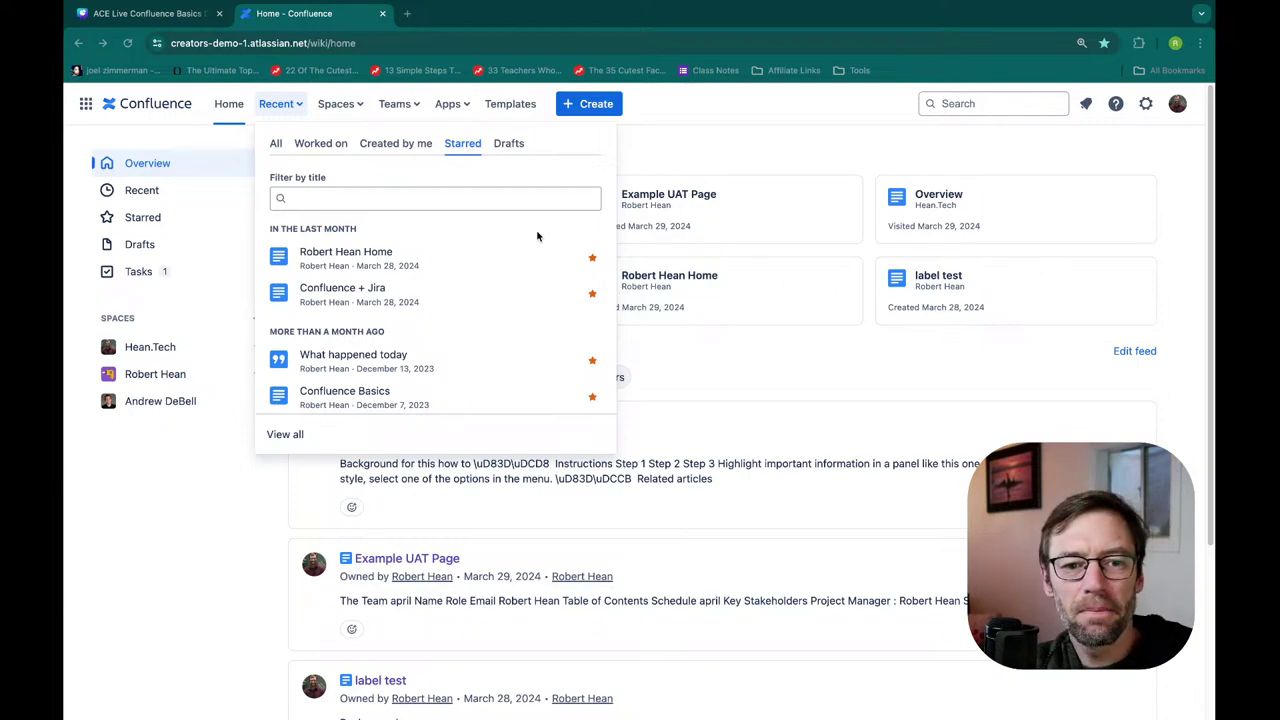
click(508, 143)
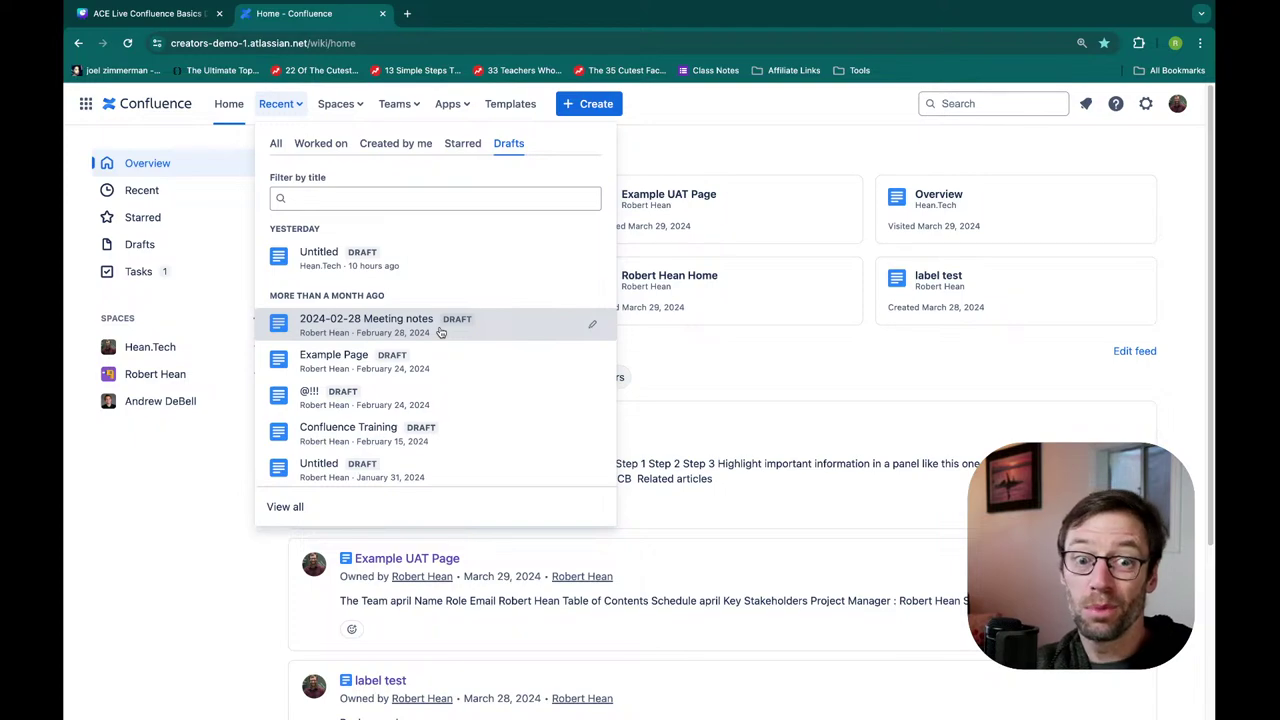
Review the options offered for spaces, teams and apps from the home page
click(337, 106)
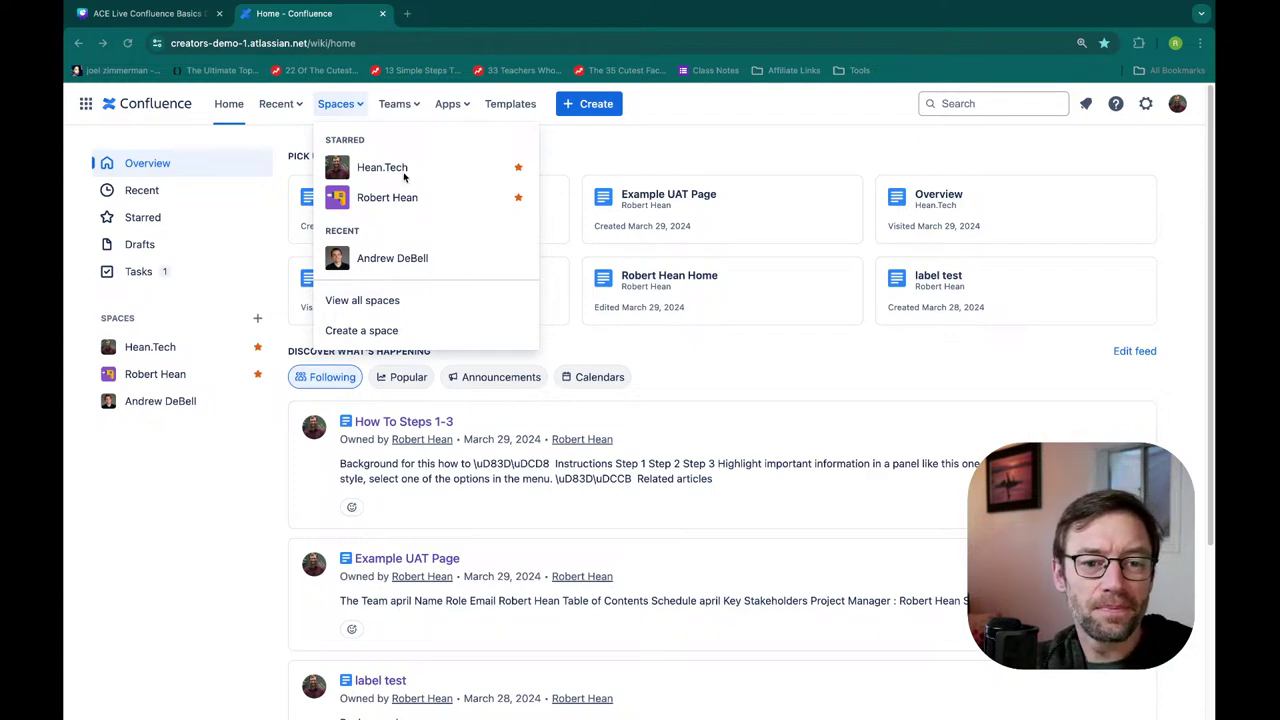
click(408, 108)
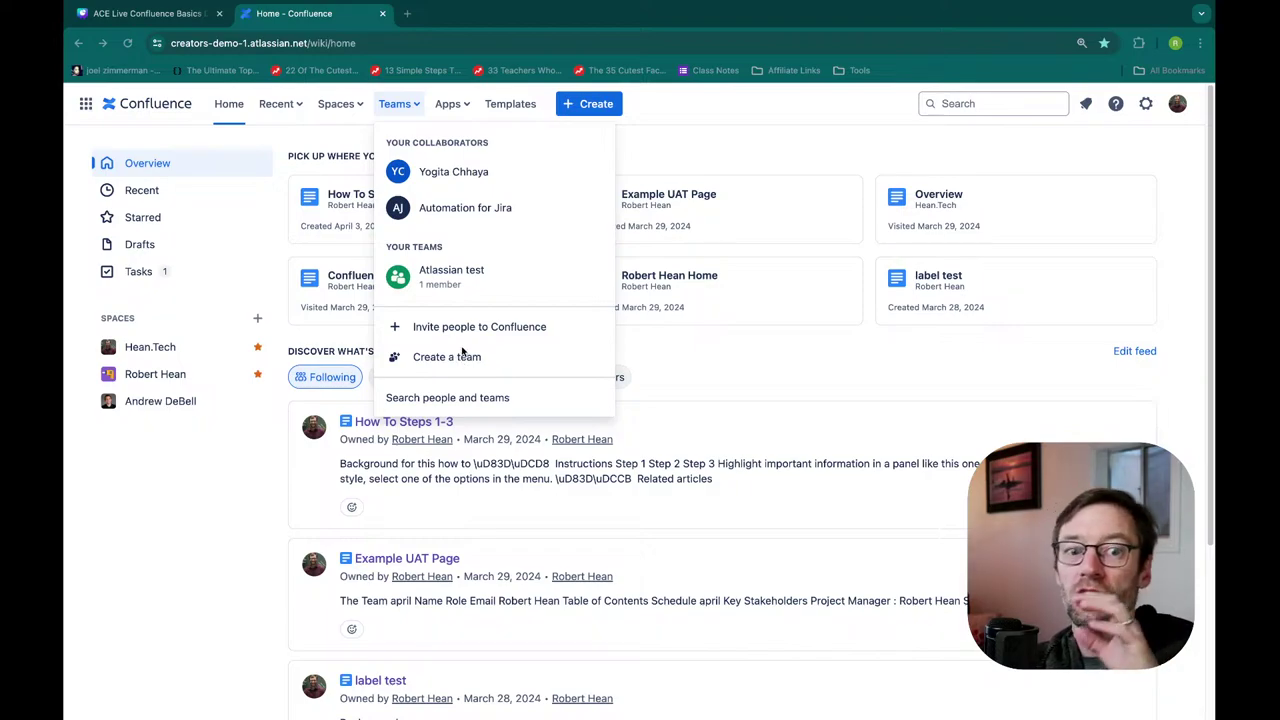
click(457, 106)
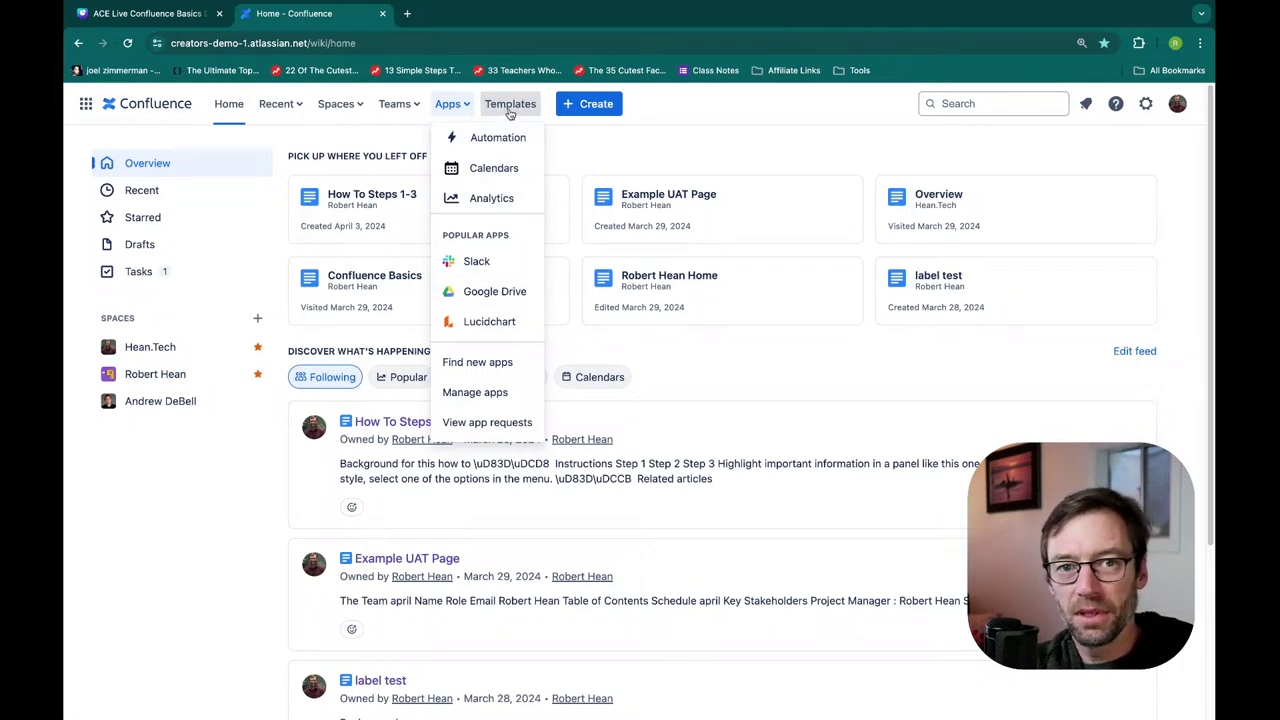
click(660, 166)
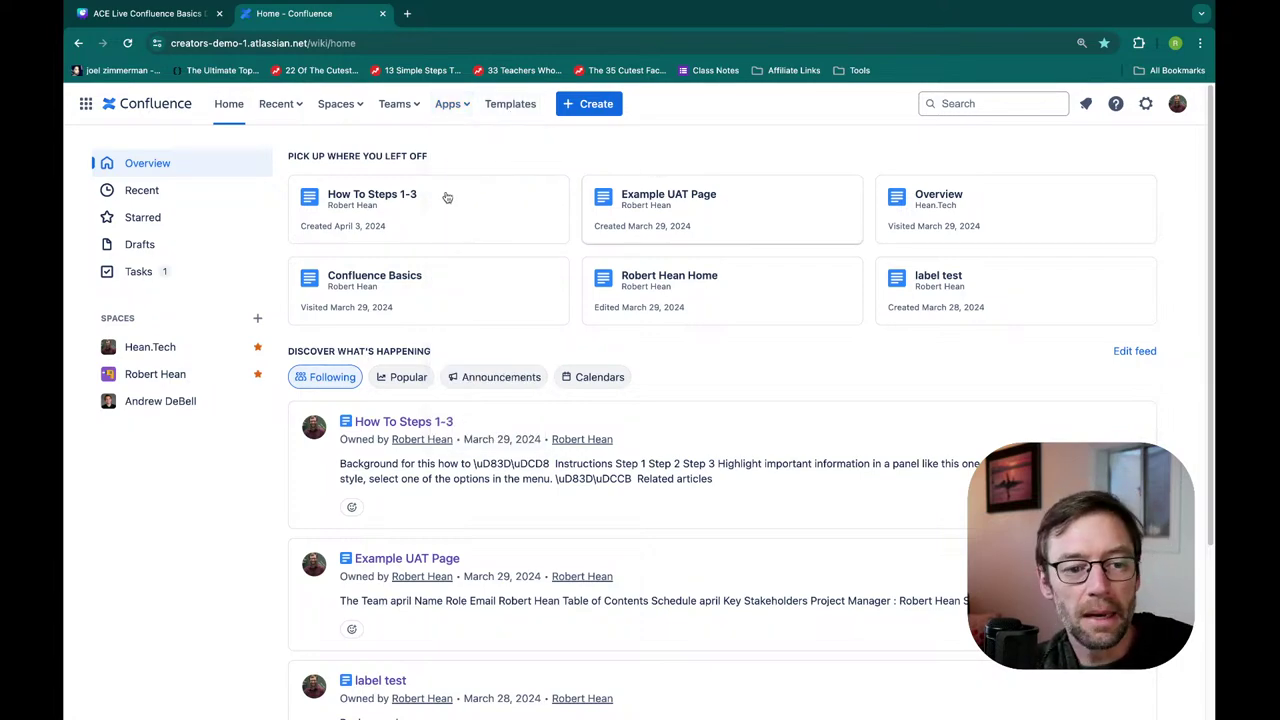
Open the starred personal space, check where its Hean Tech Blog shortcut leads, and return to the space home
click(208, 378)
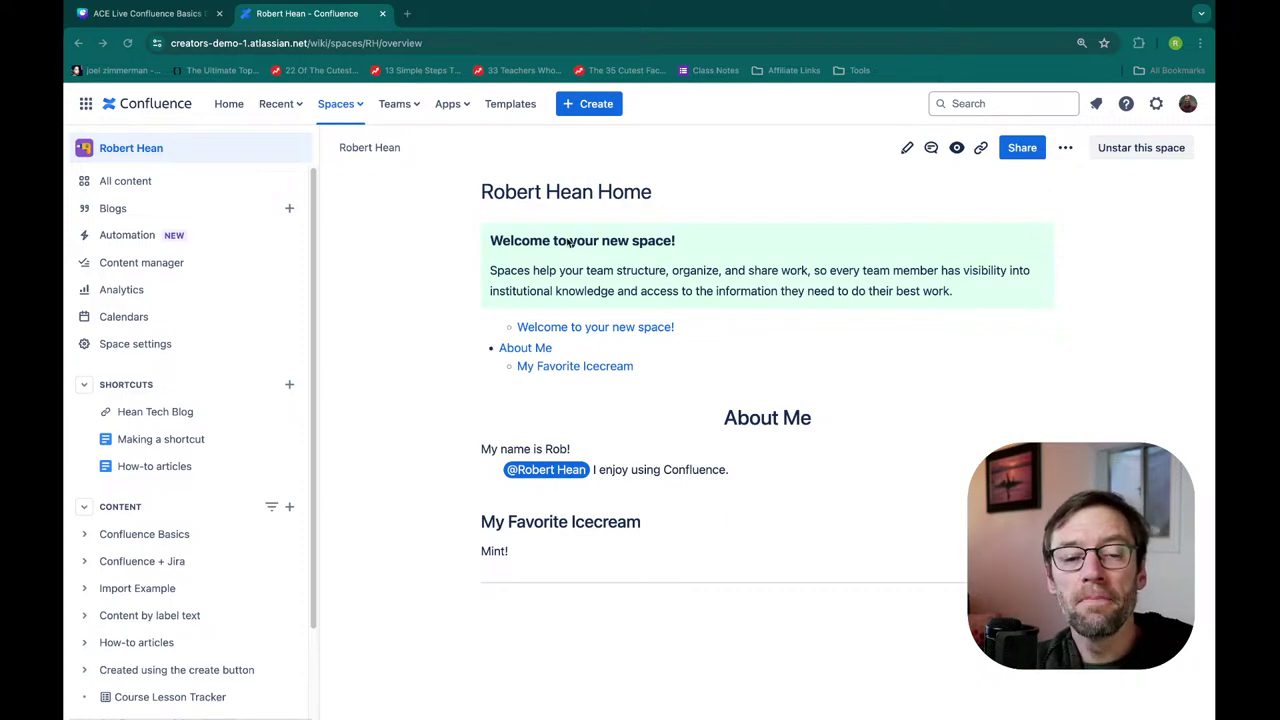
click(382, 308)
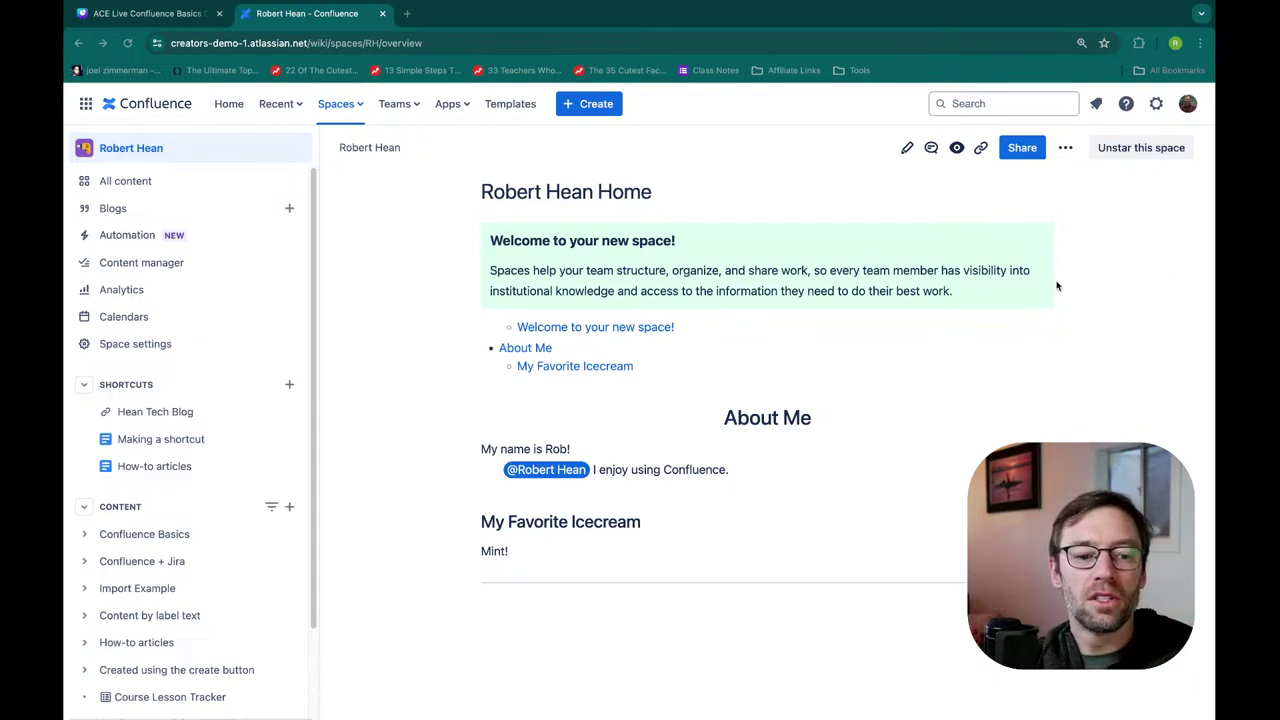
scroll(303, 424, down, 2)
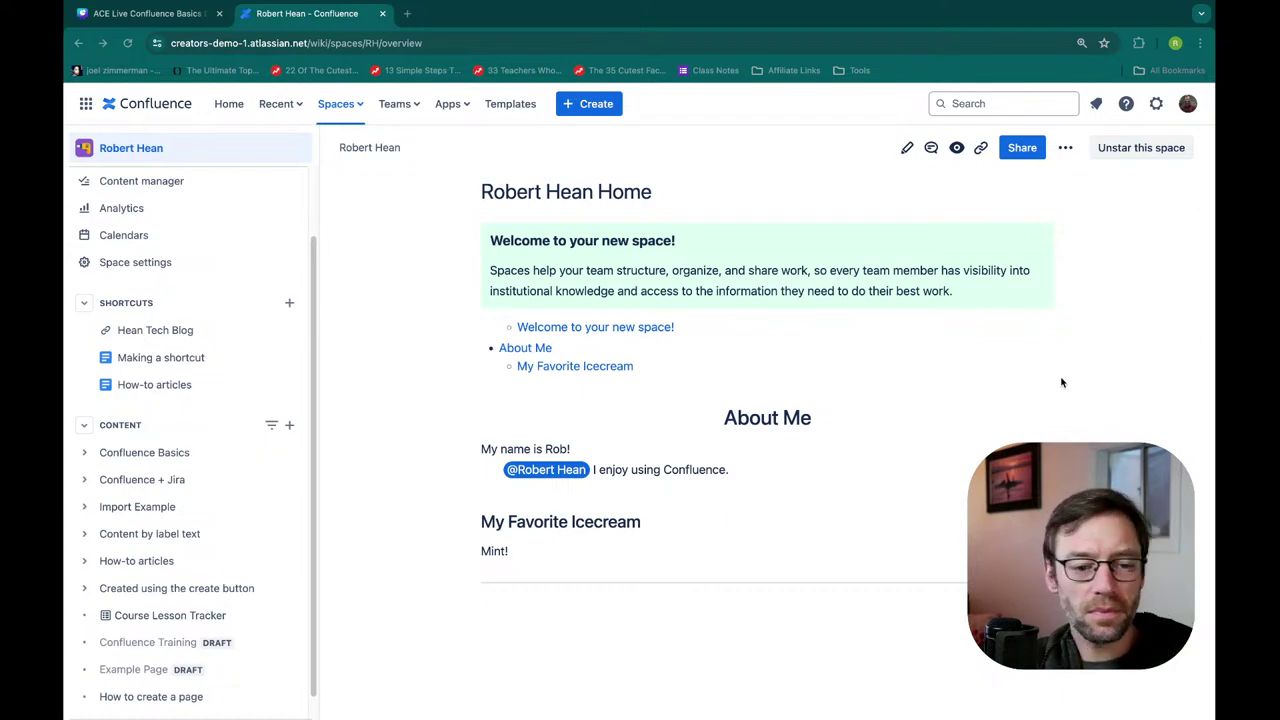
click(167, 339)
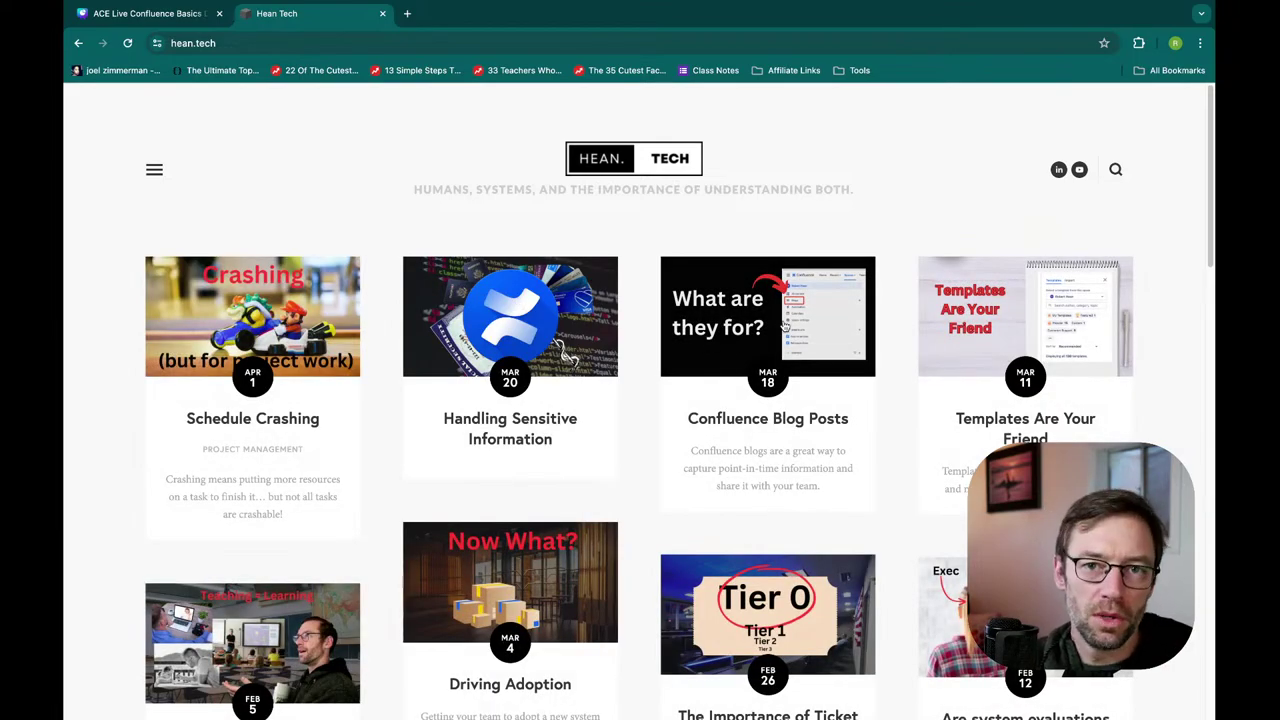
key(alt+Left)
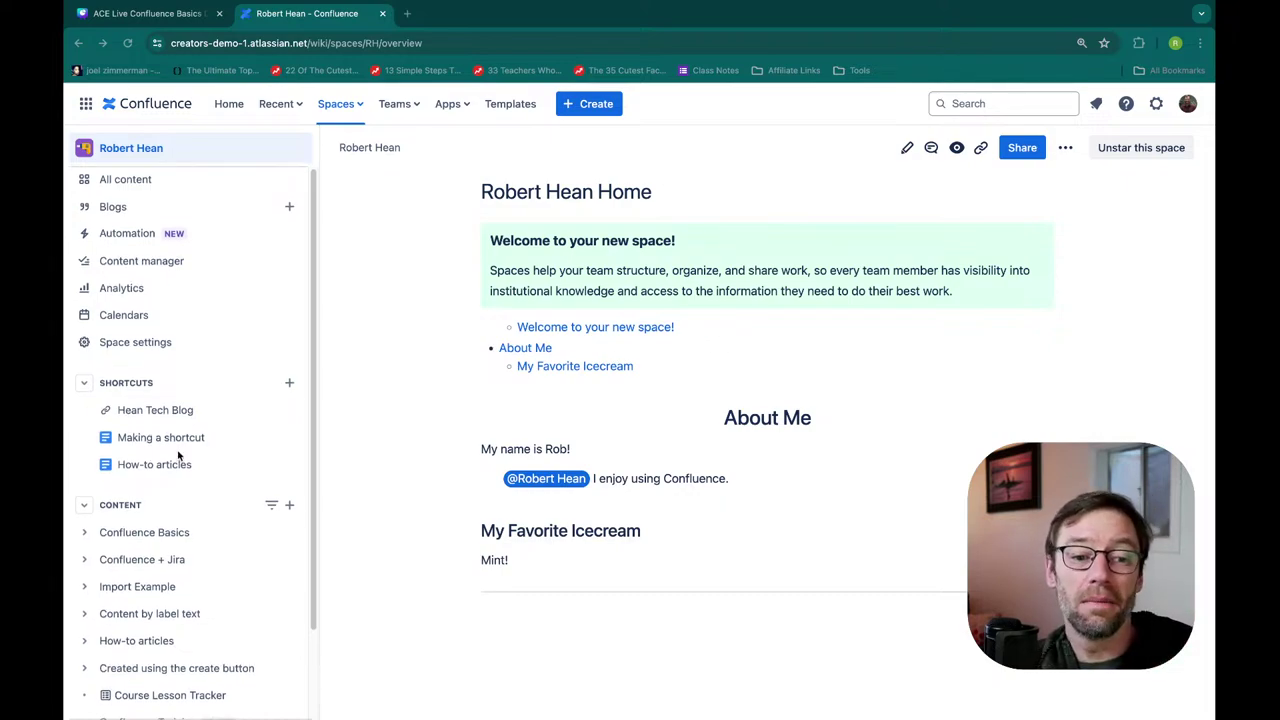
Examine the link and display text options for adding a space shortcut, and leave without adding one
scroll(255, 348, down, 2)
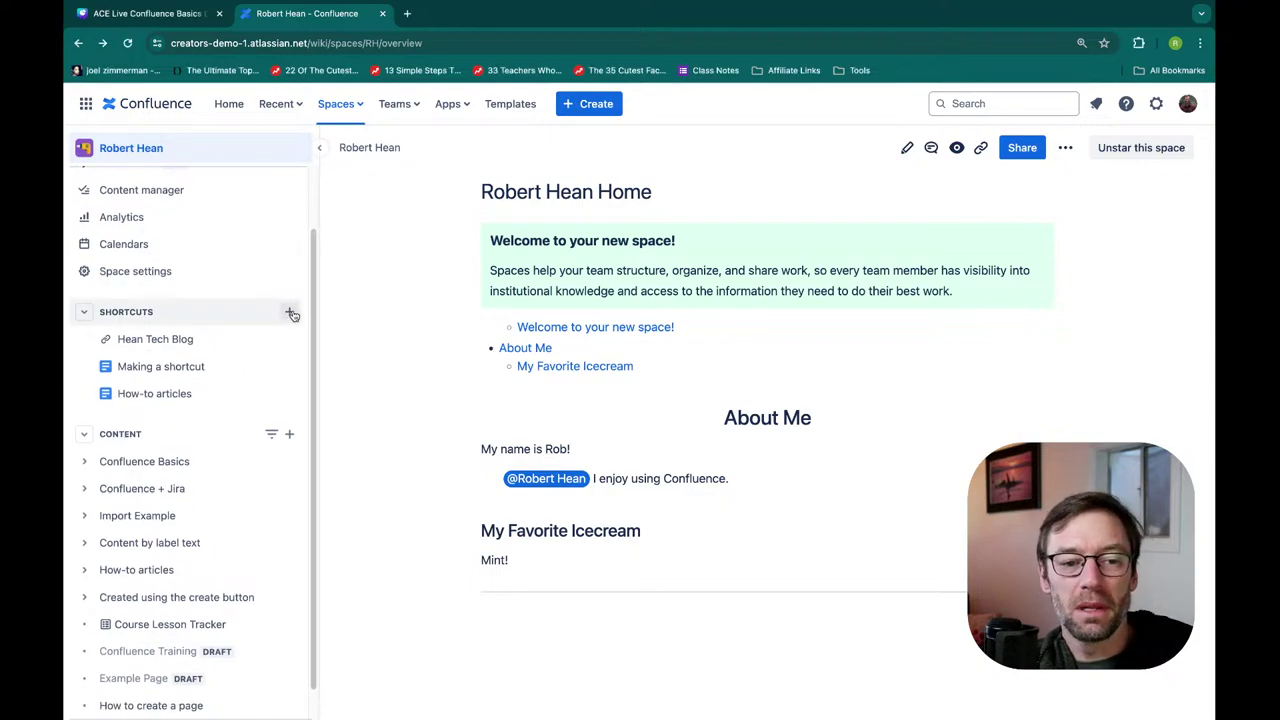
click(289, 312)
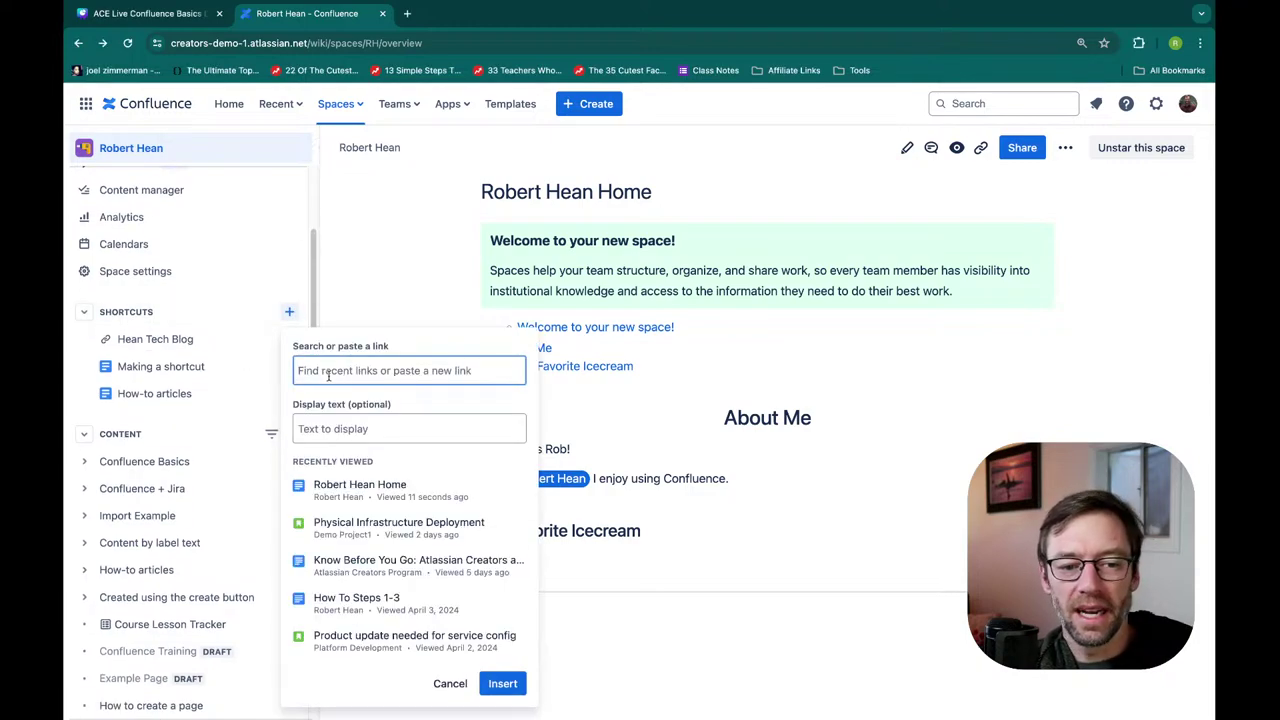
click(346, 428)
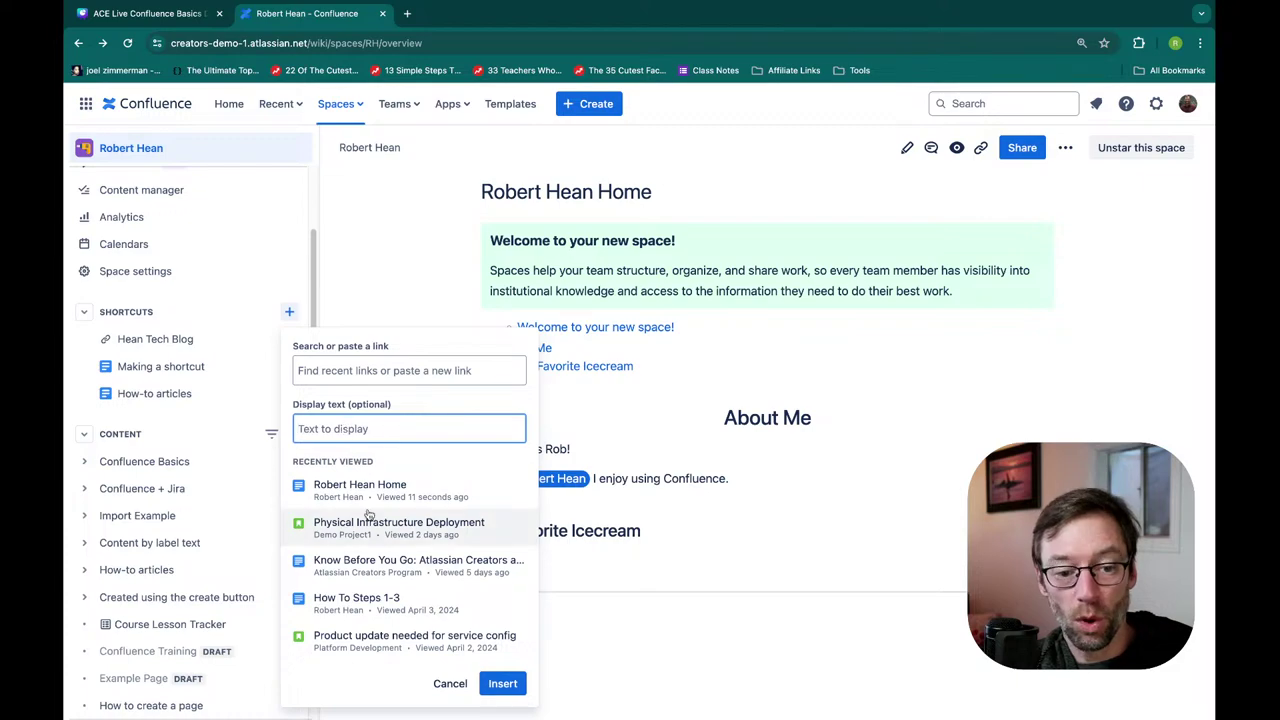
click(450, 683)
Dismiss the Smart Link introduction and review the content types that can be created in the space
scroll(270, 515, down, 1)
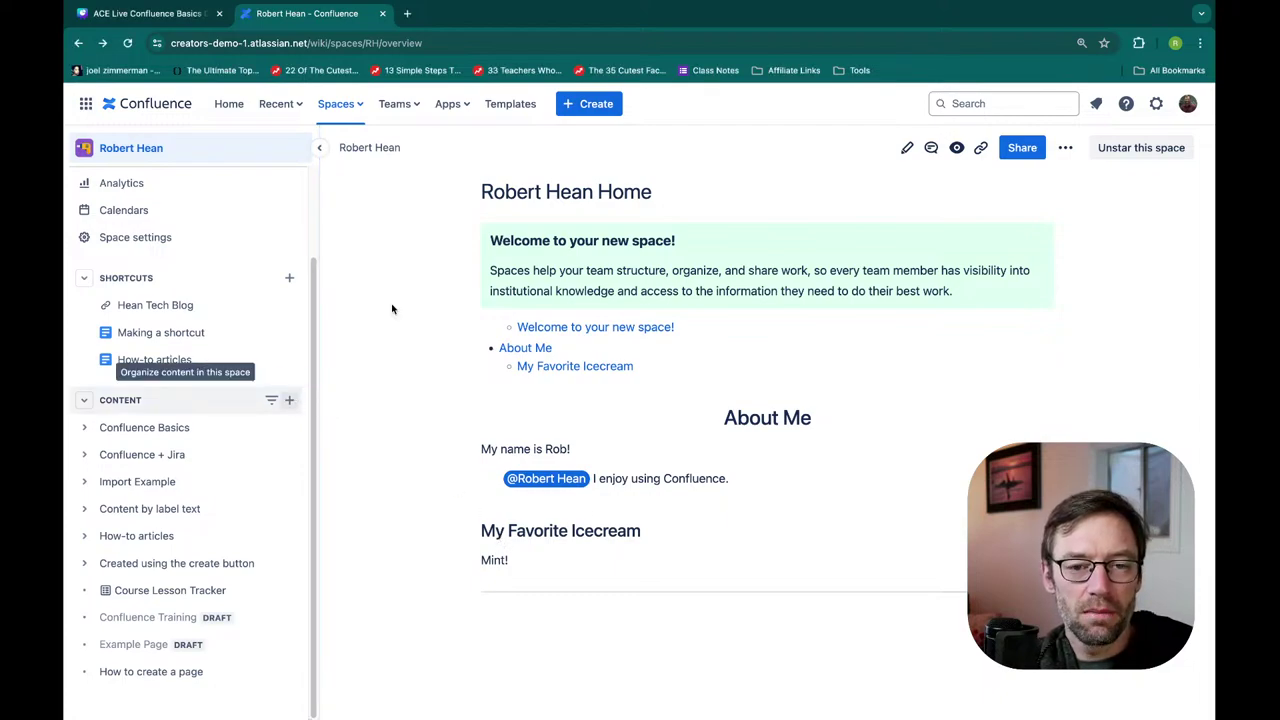
click(595, 108)
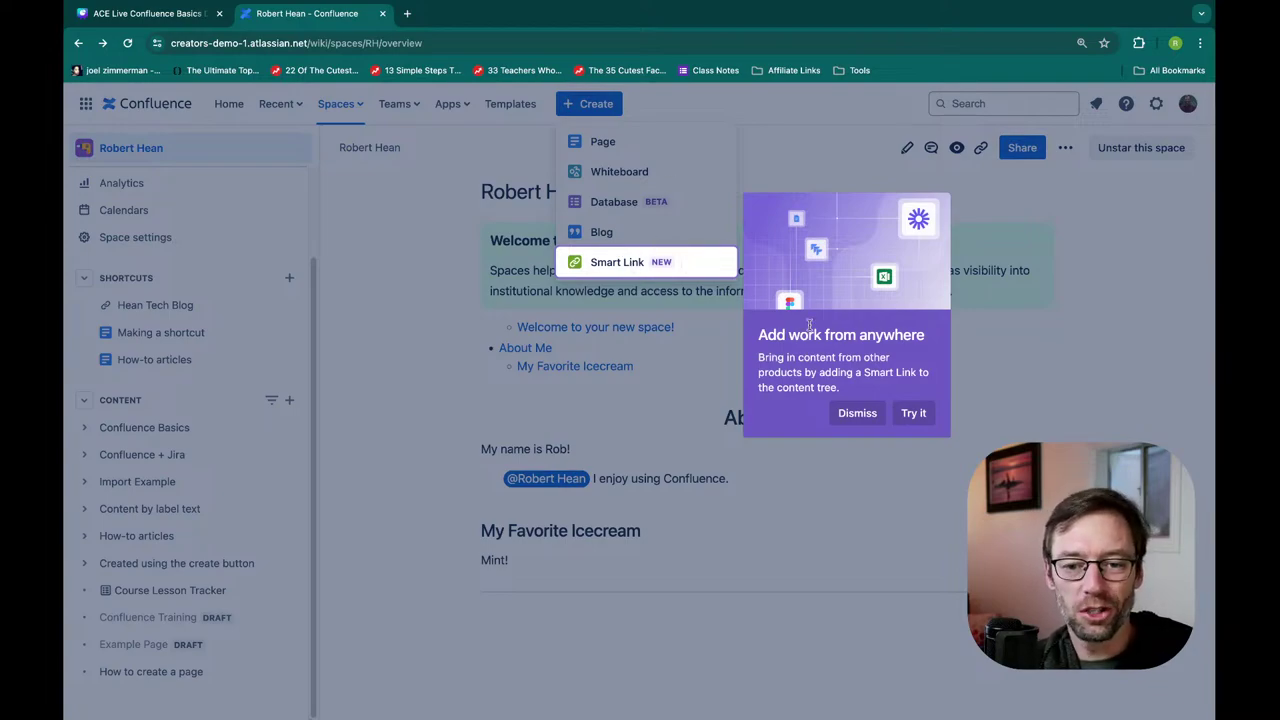
click(857, 415)
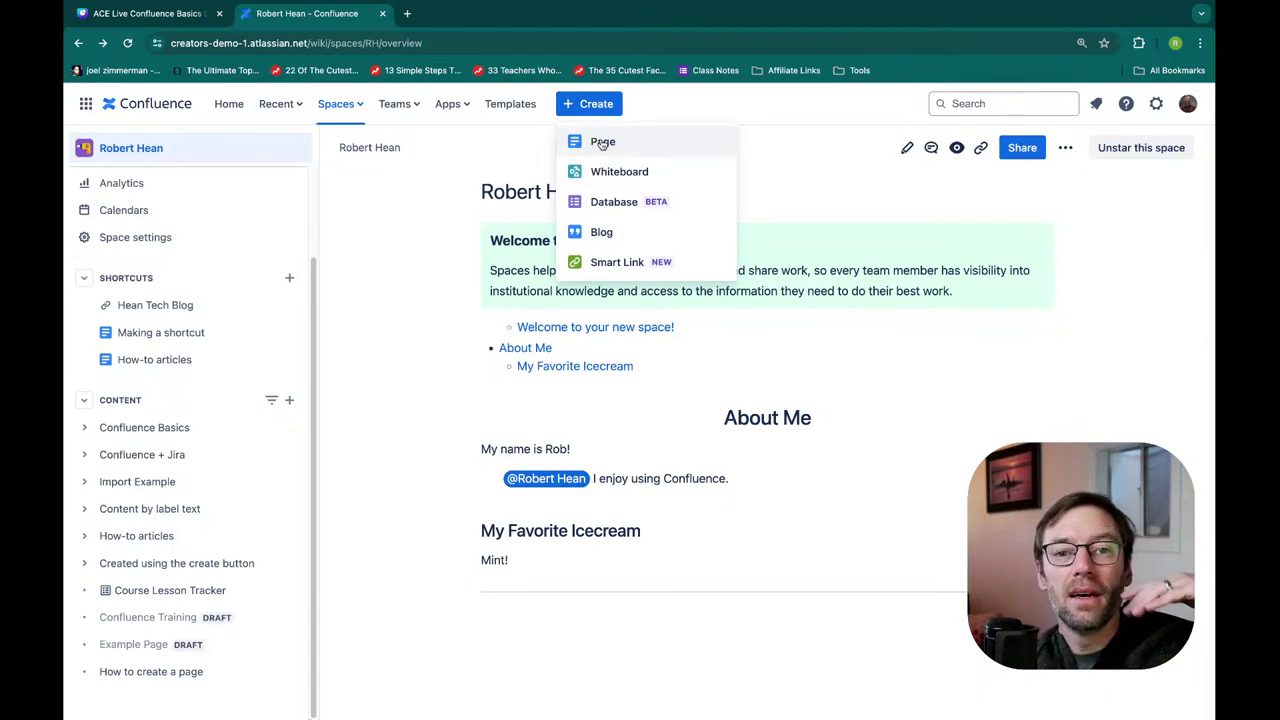
click(403, 298)
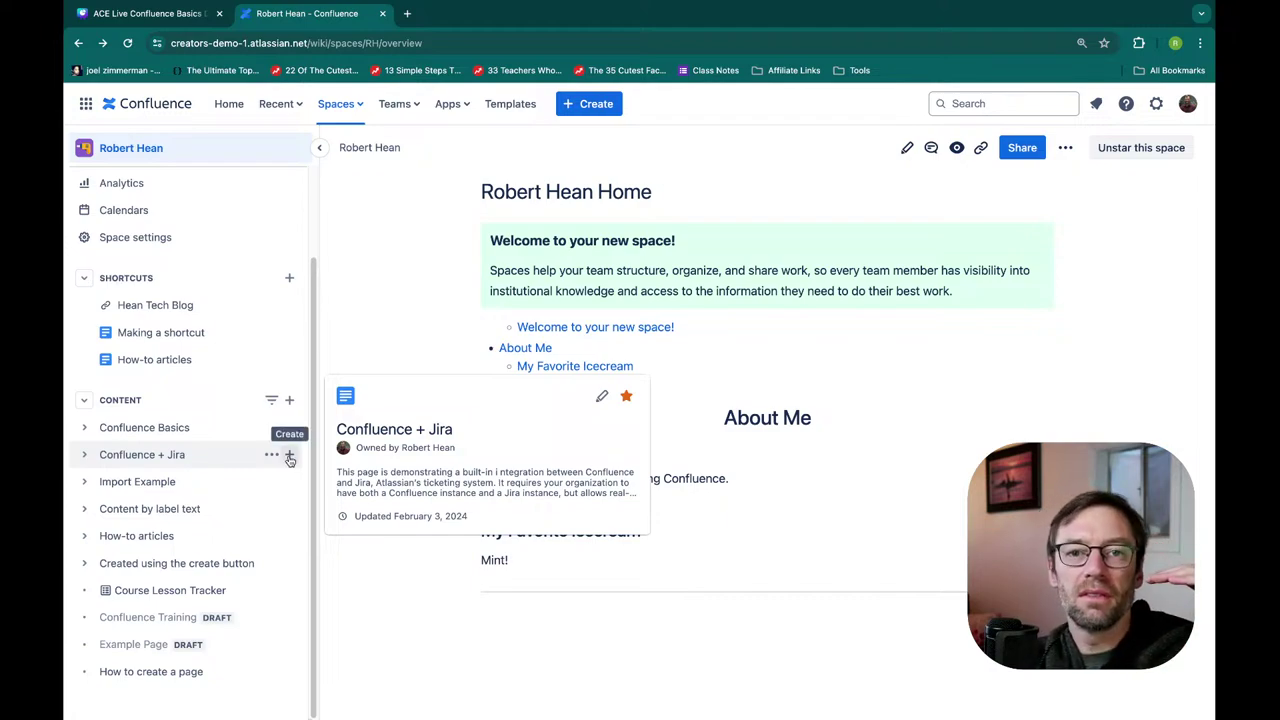
Move the "Using the create button" page from under Import Example to under Confluence + Jira in the content tree
click(85, 456)
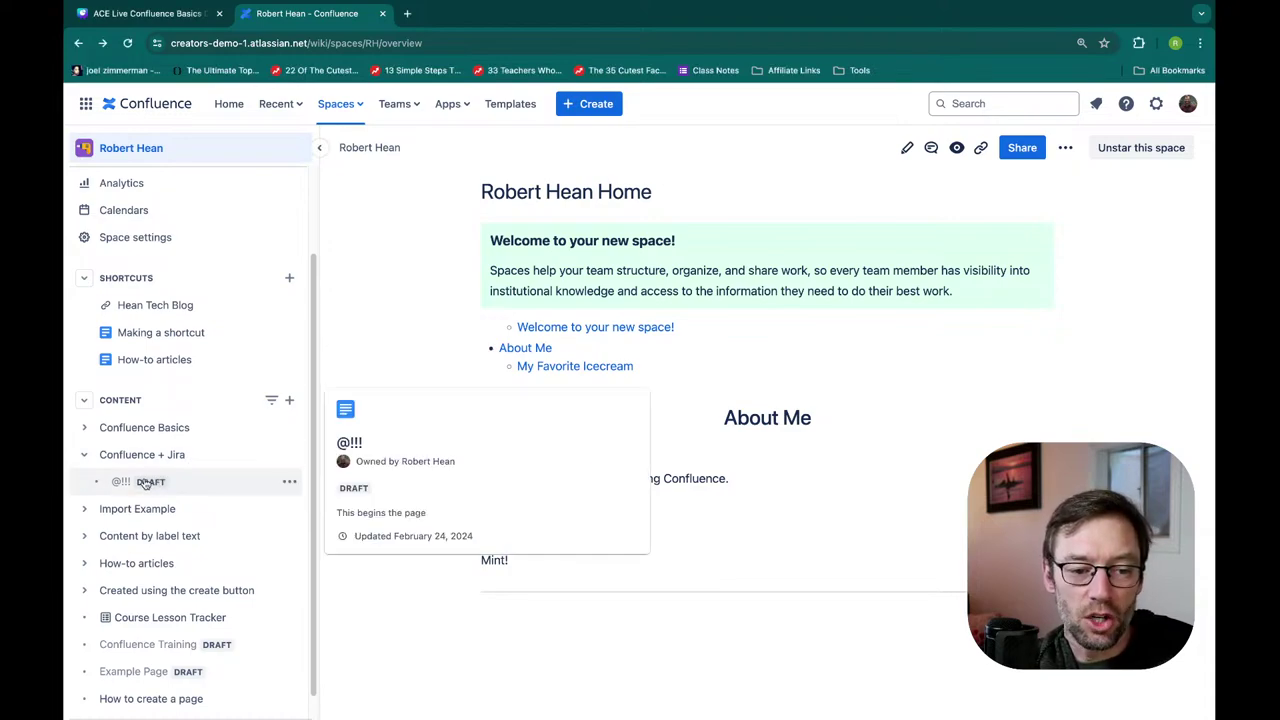
click(85, 509)
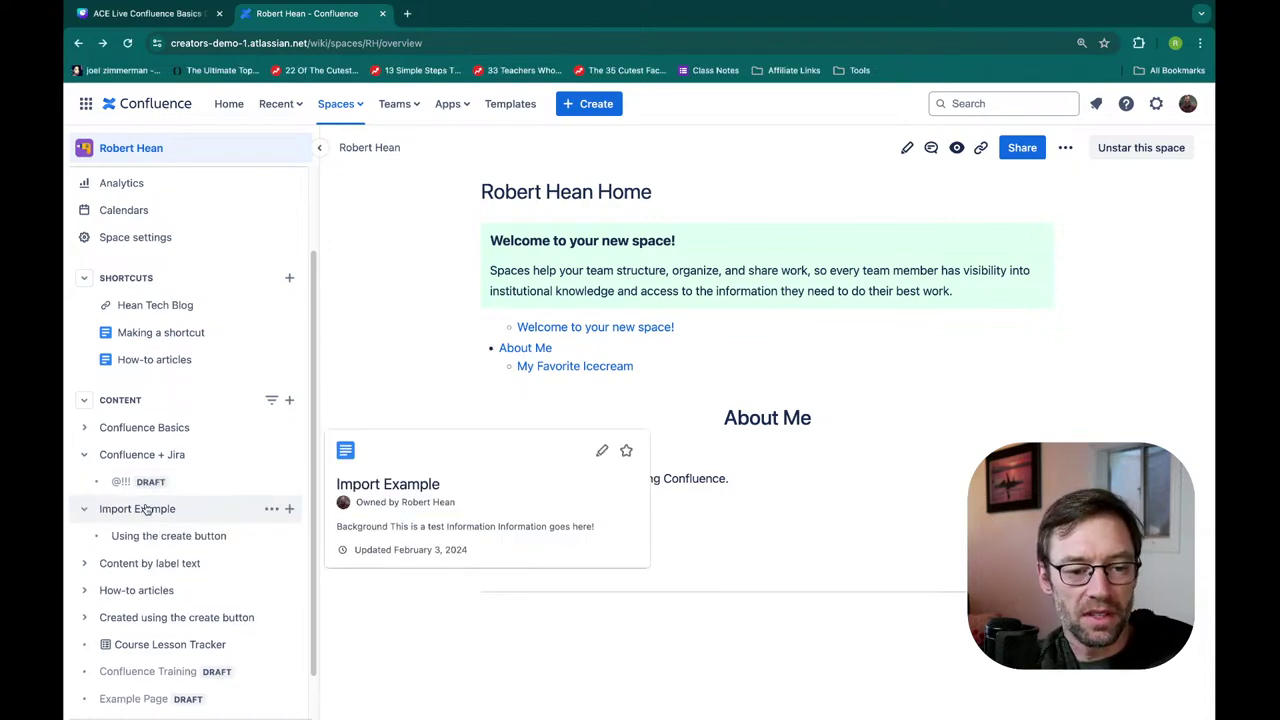
mouse_move(155, 537)
drag(155, 537, 178, 463)
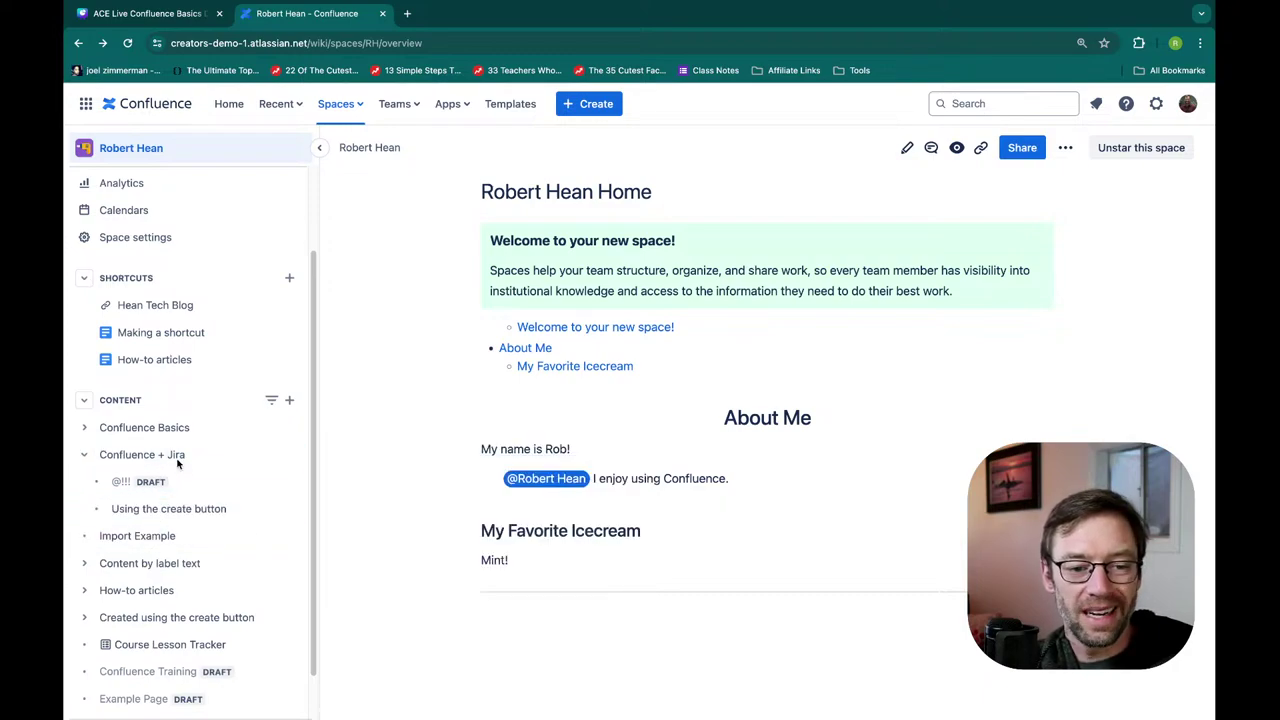
mouse_move(172, 510)
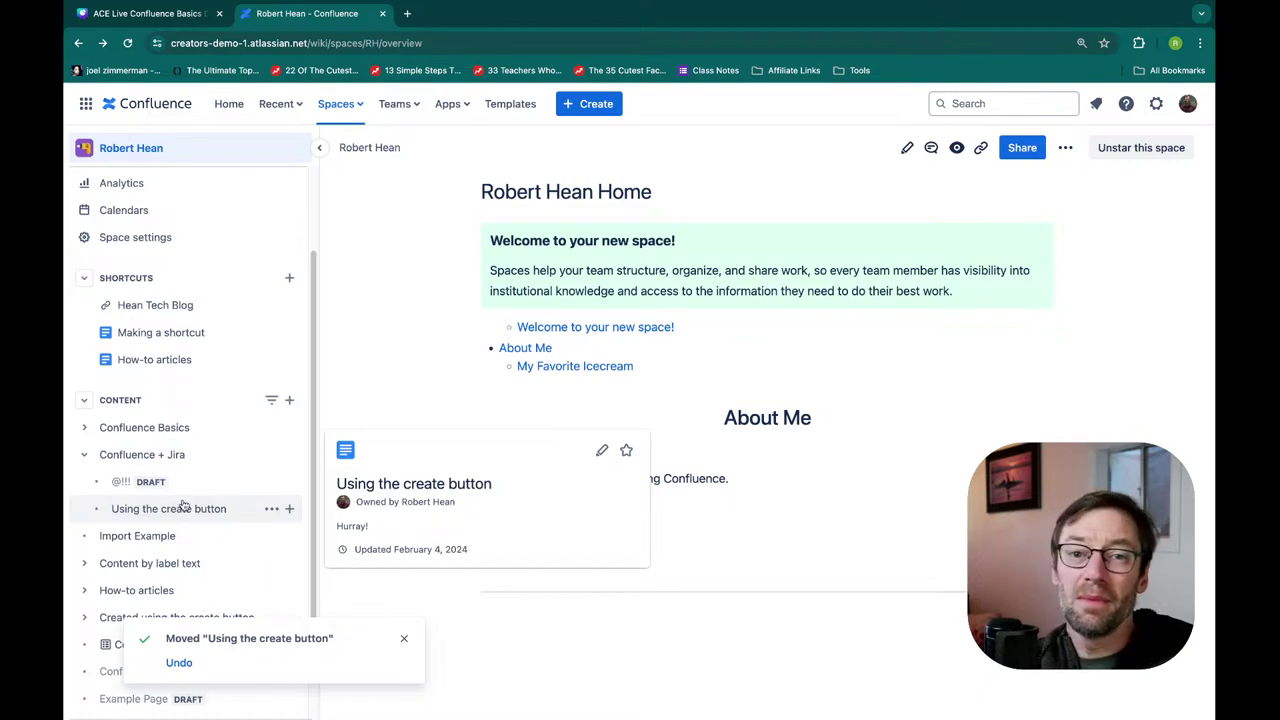
mouse_move(205, 448)
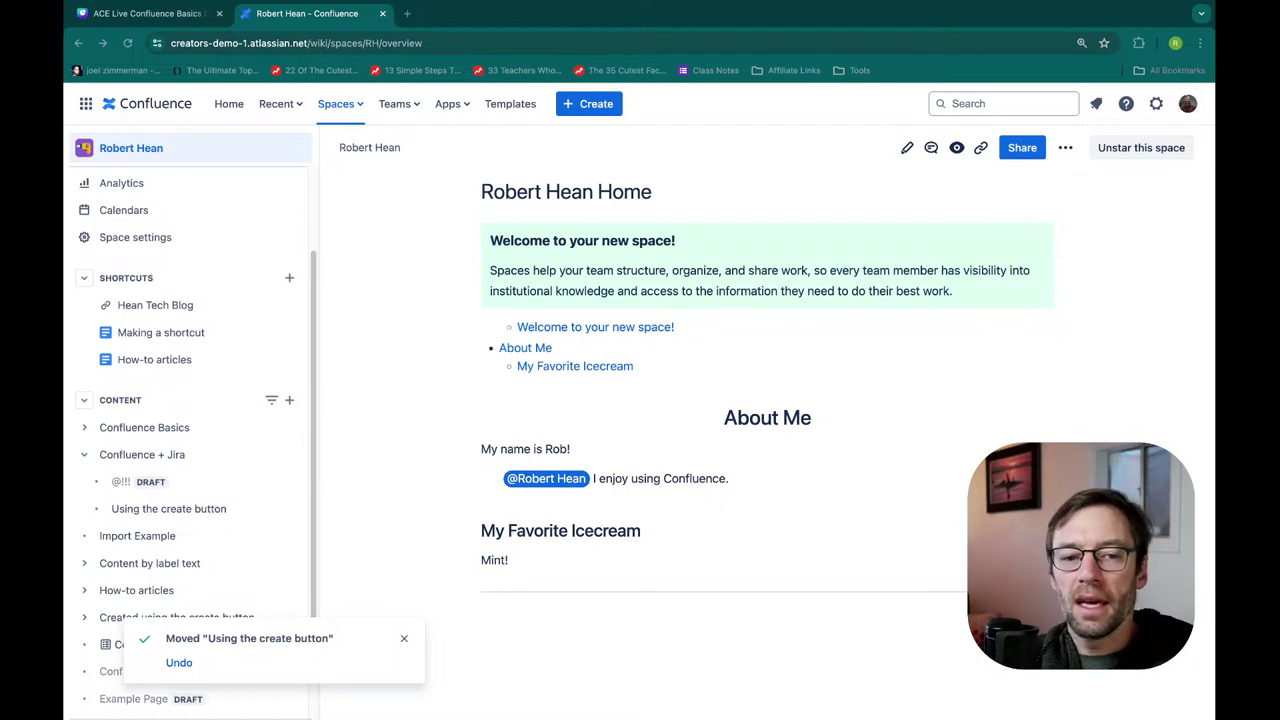
Examine the space's navigation entries, shortcuts and reorganized content tree
click(501, 288)
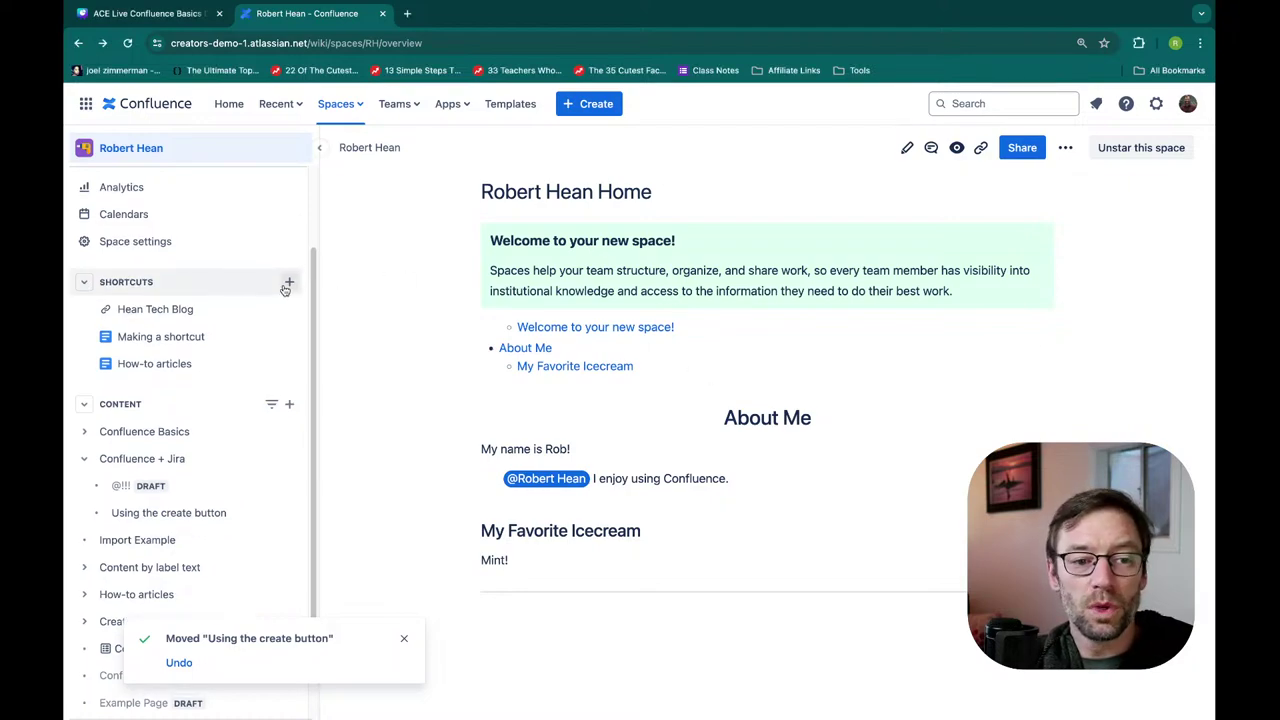
scroll(286, 288, up, 3)
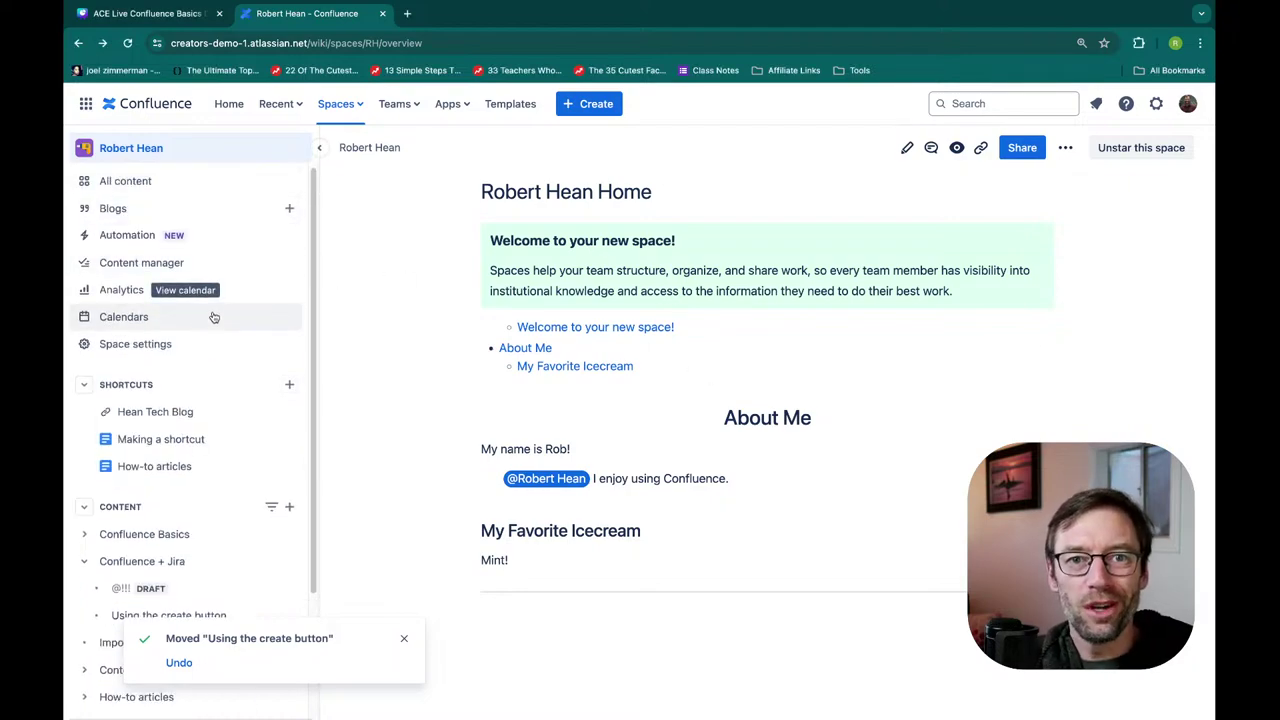
scroll(213, 317, down, 4)
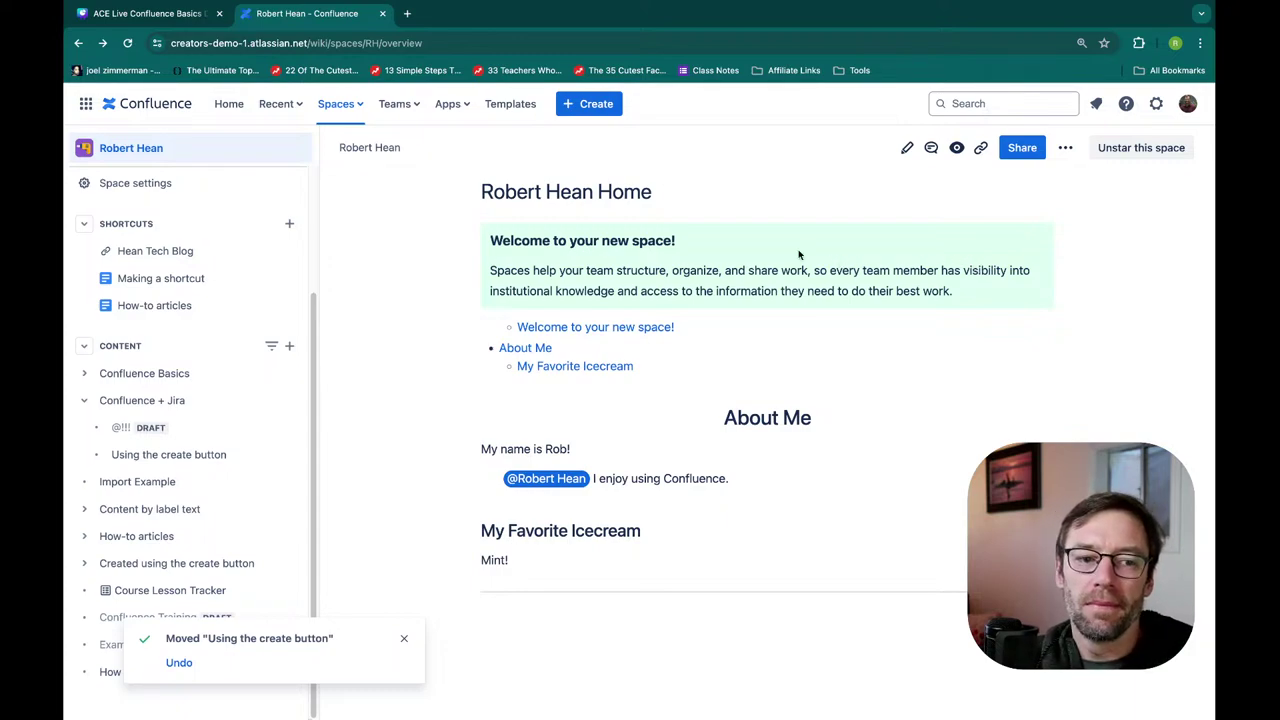
scroll(176, 315, up, 4)
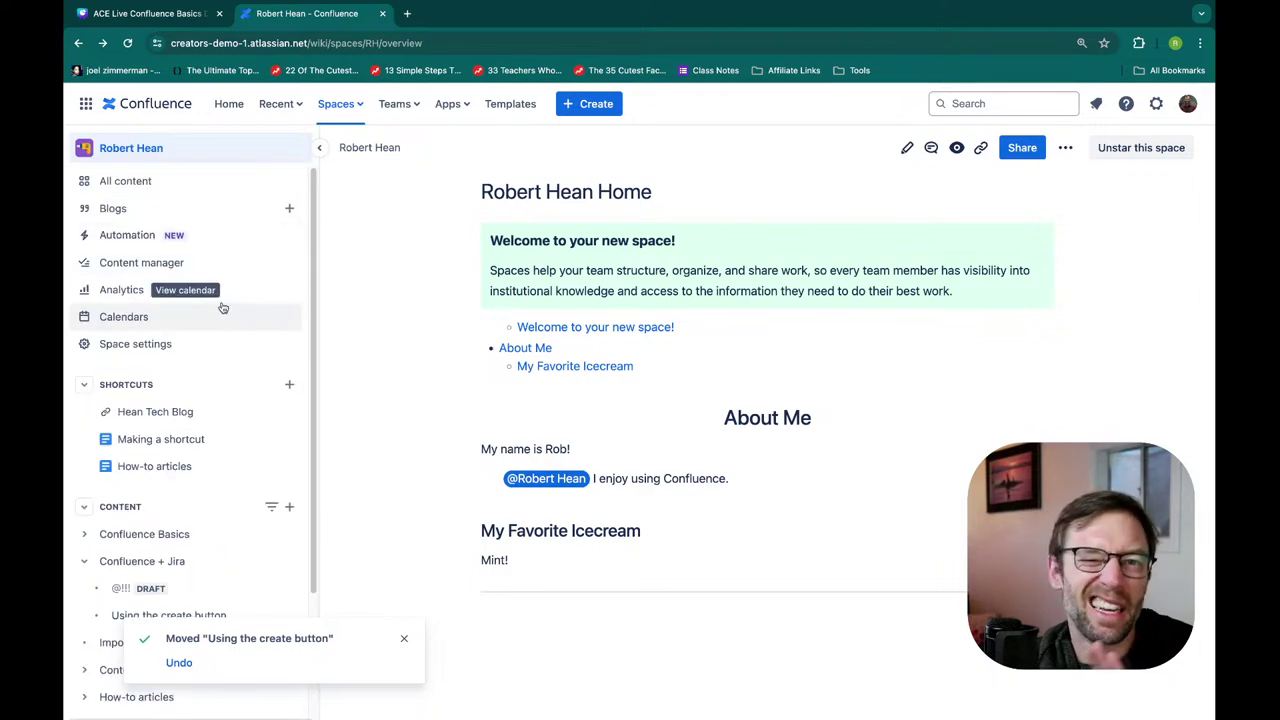
scroll(255, 345, down, 1)
scroll(260, 347, down, 4)
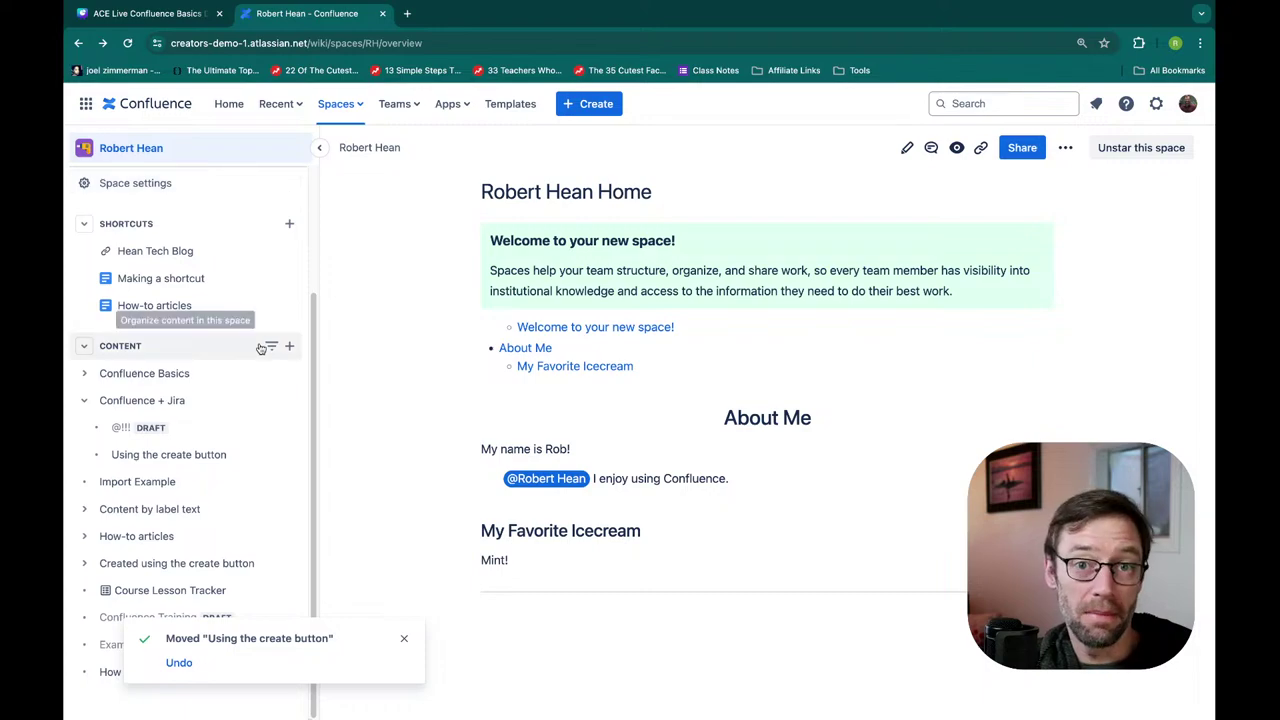
mouse_move(254, 438)
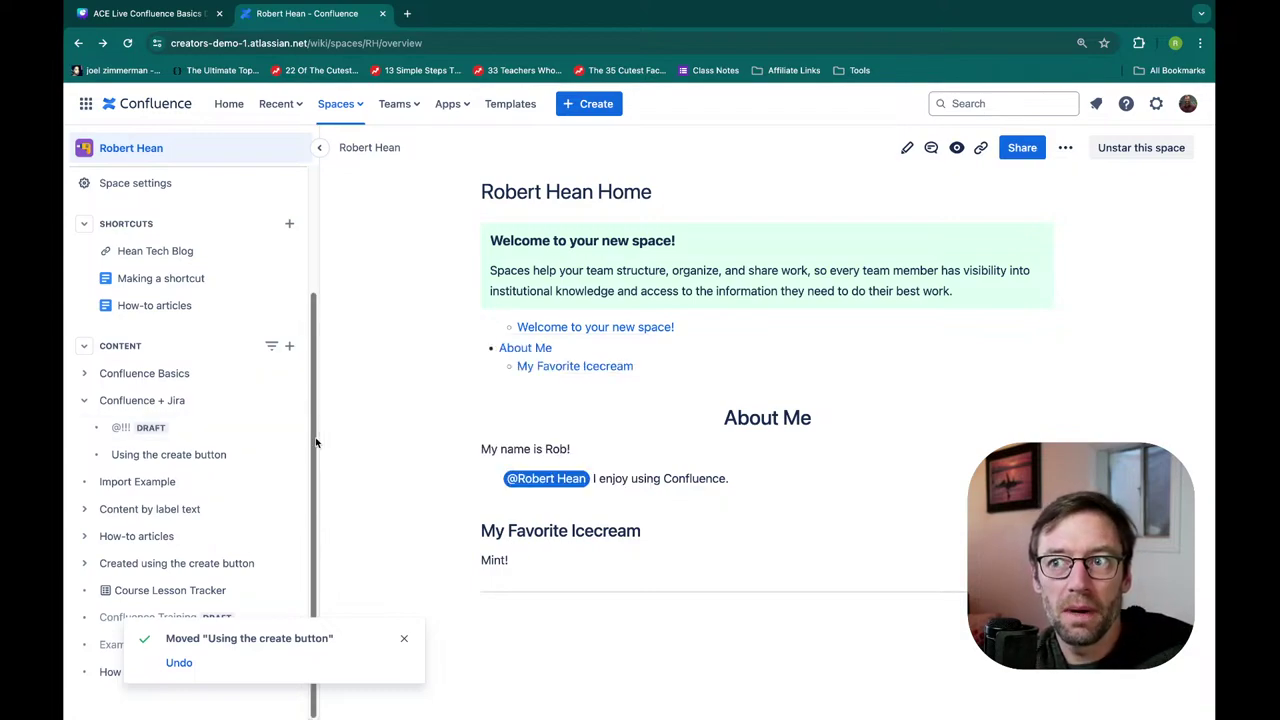
mouse_move(205, 455)
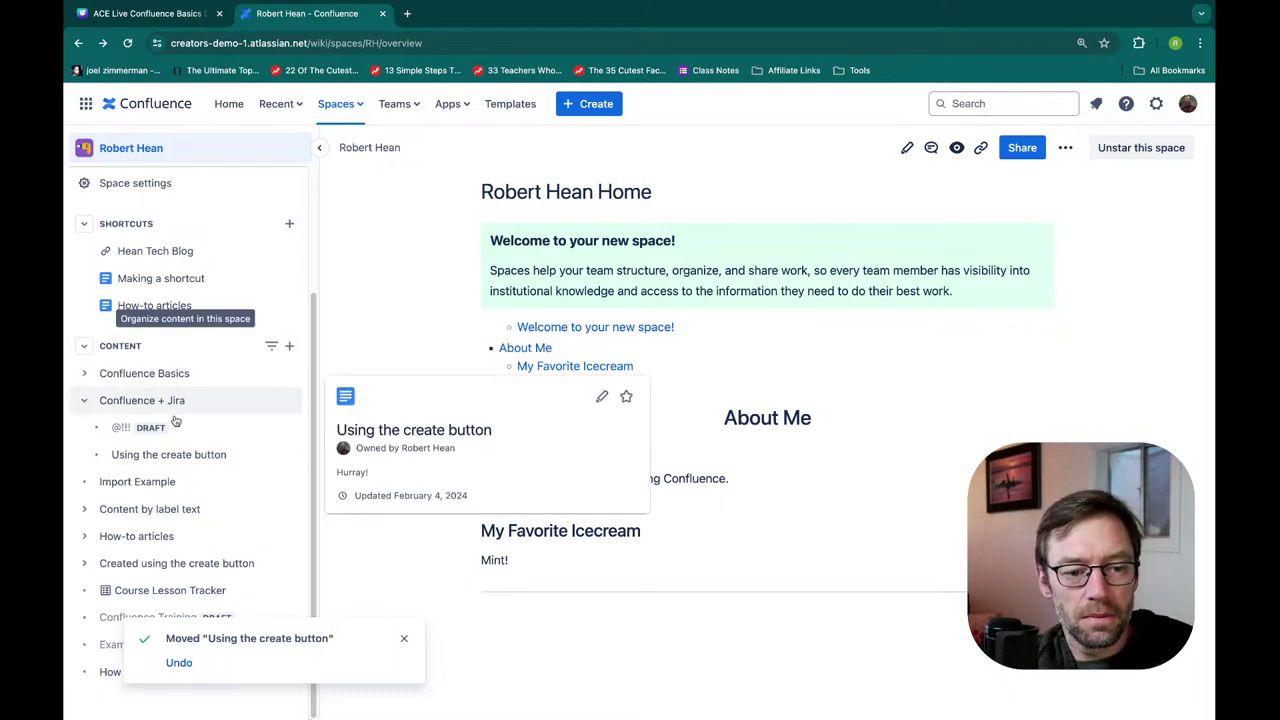
Archive the "Using the create button" page under Confluence + Jira with the note "Page is outdated"
click(272, 455)
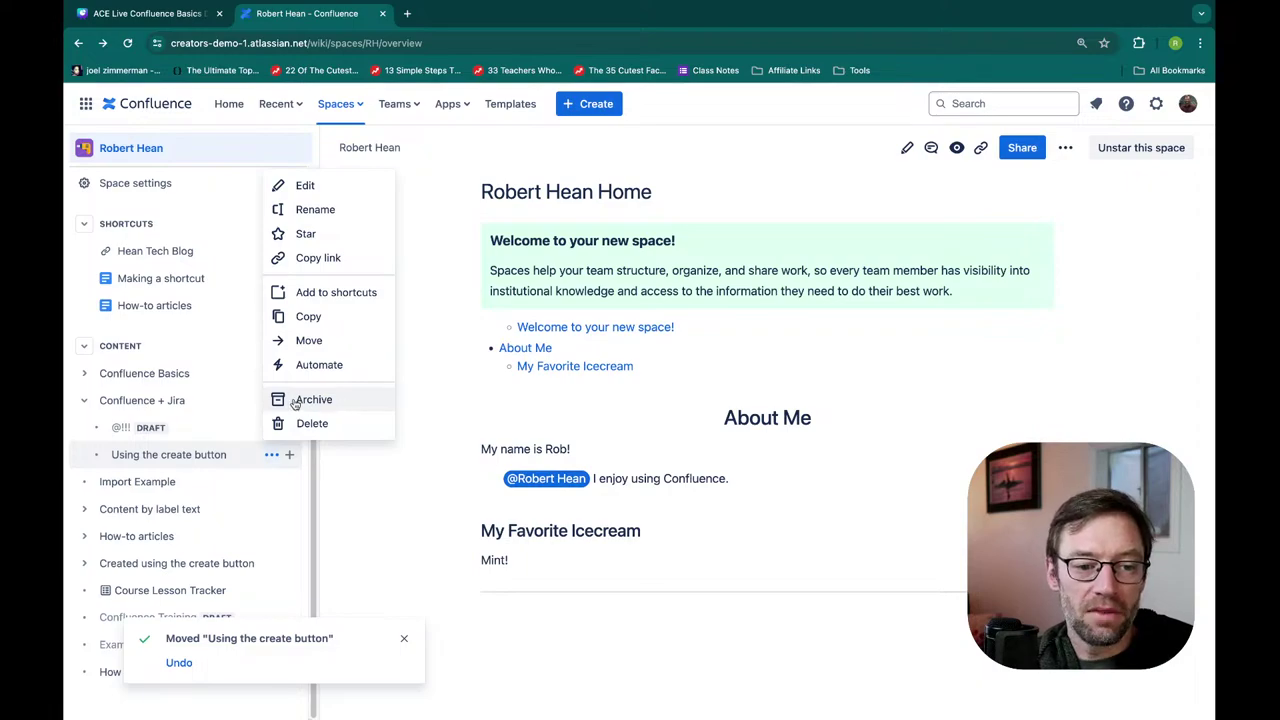
click(322, 400)
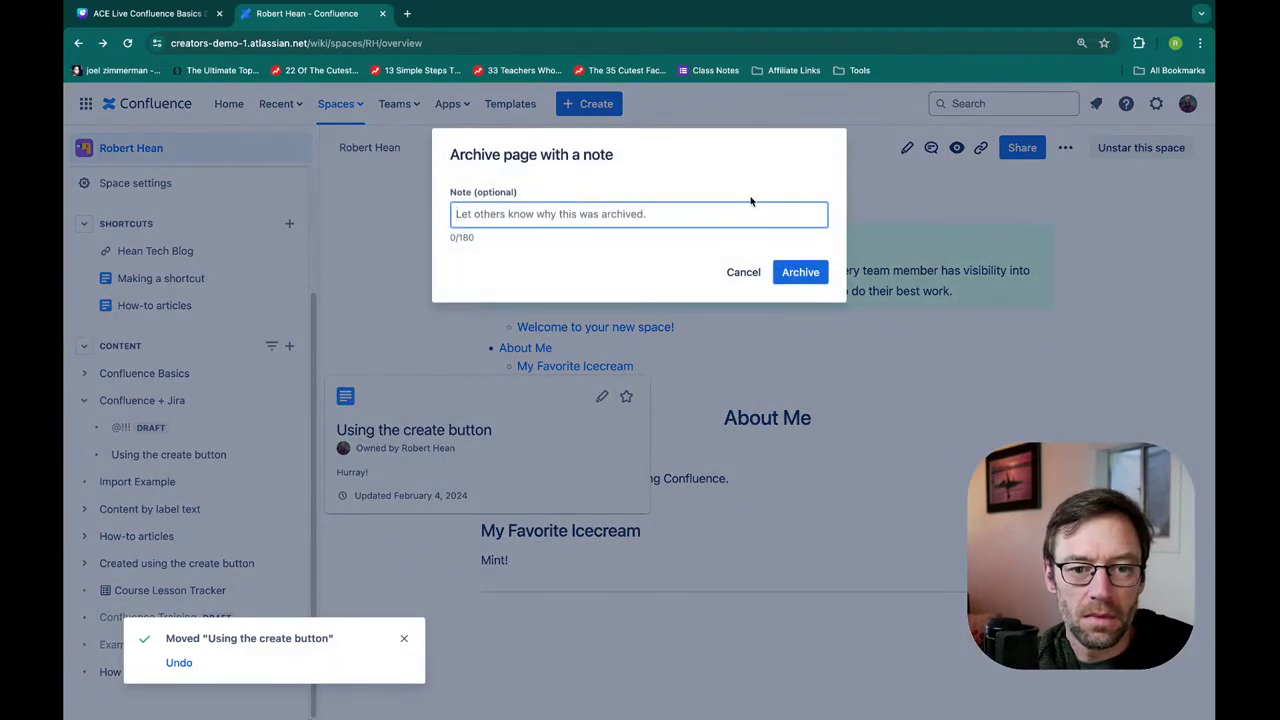
text(Page is outdated)
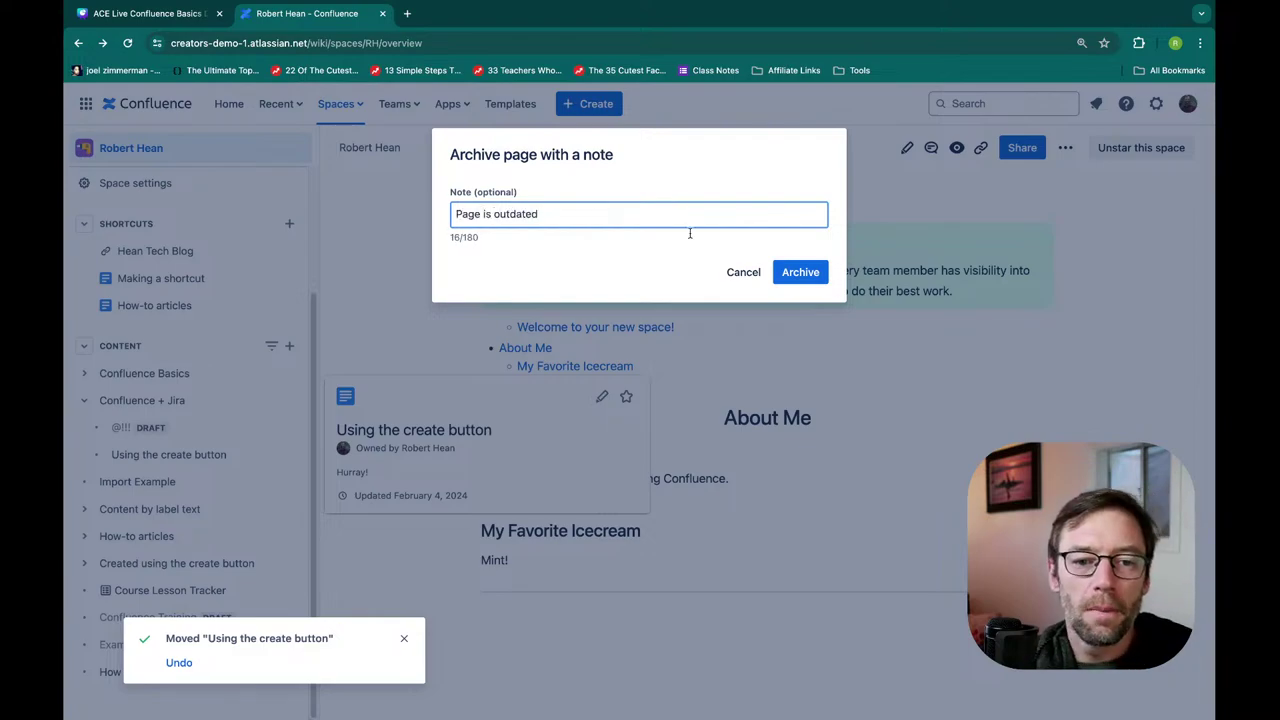
click(795, 272)
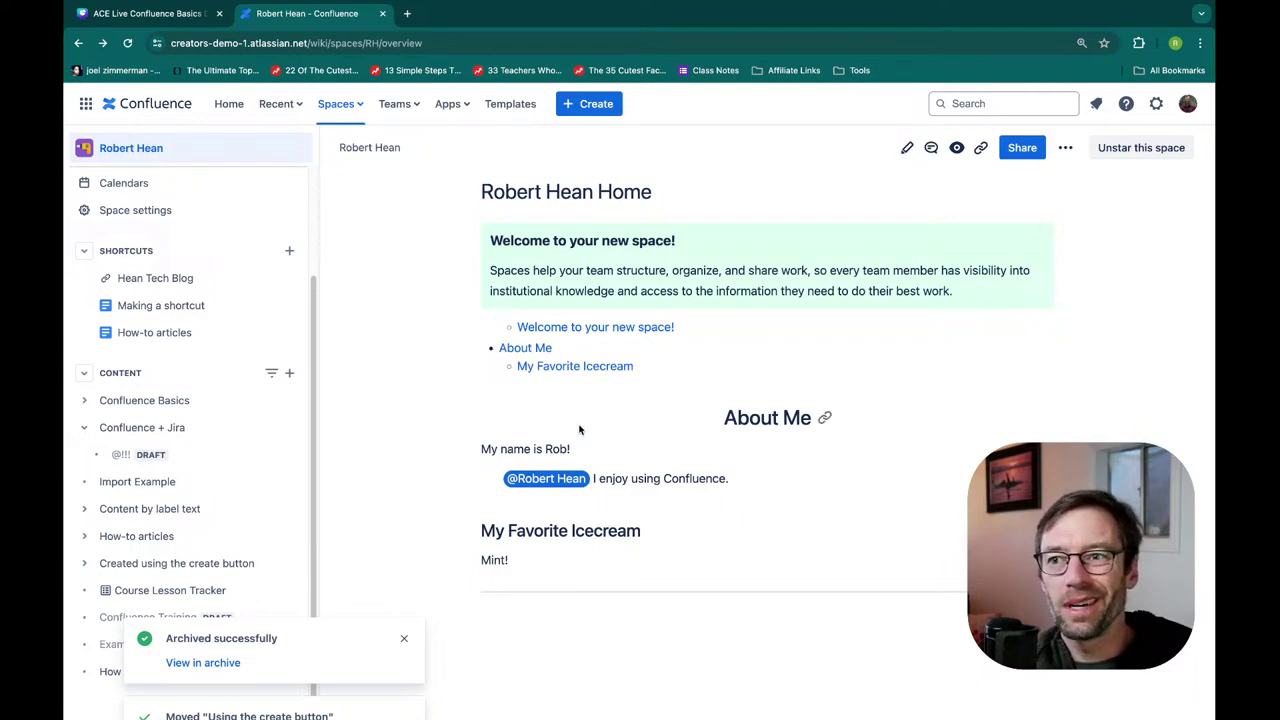
scroll(266, 277, up, 3)
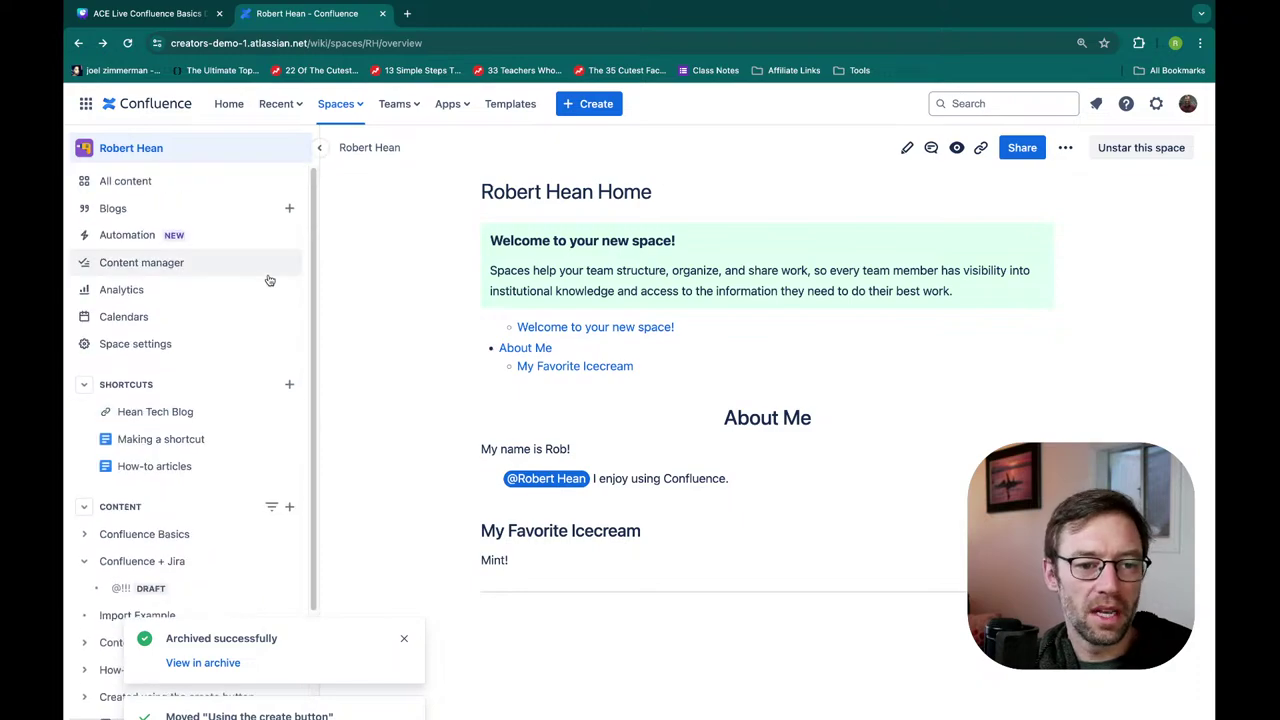
scroll(224, 276, down, 3)
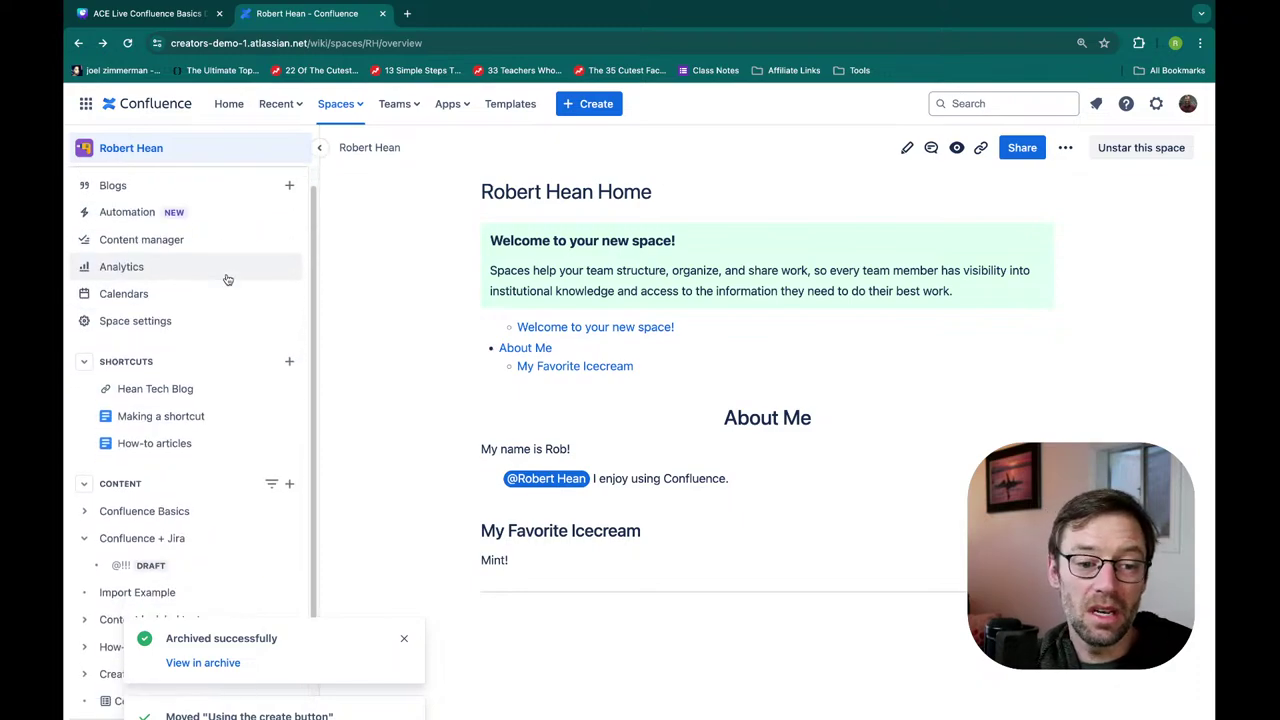
mouse_move(216, 547)
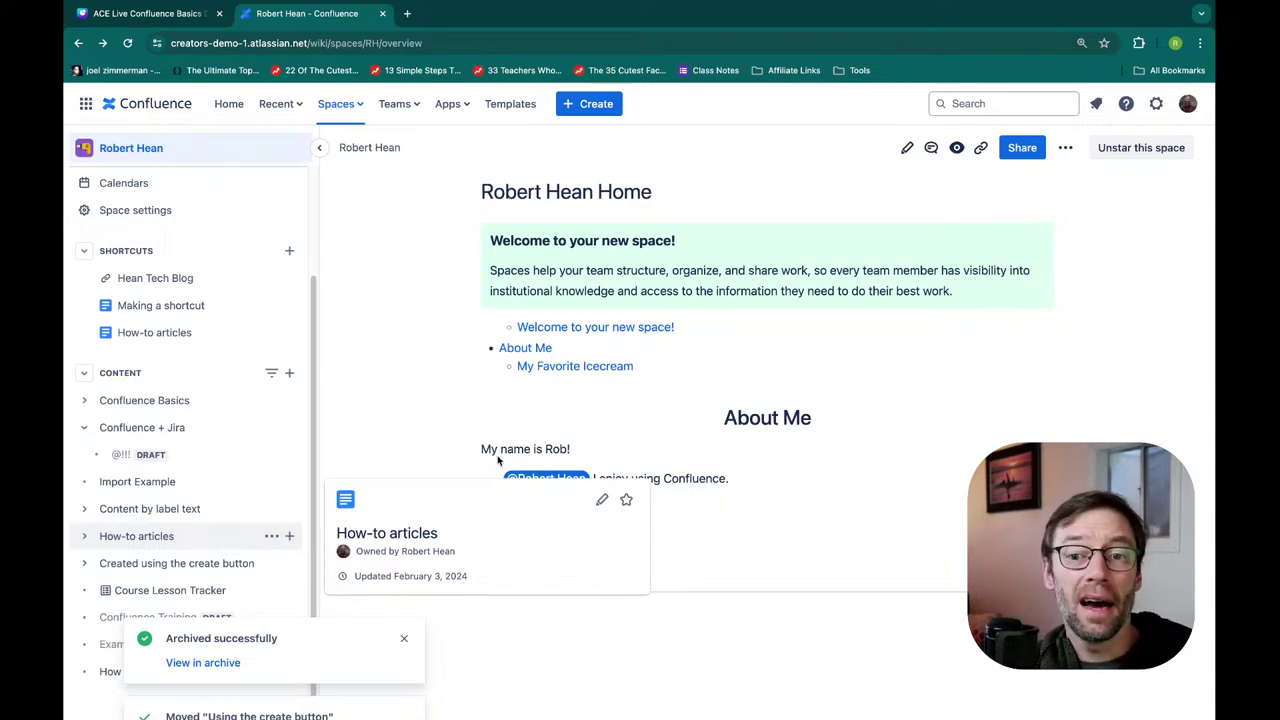
Open the advanced search and set its filters to show archived content
click(968, 104)
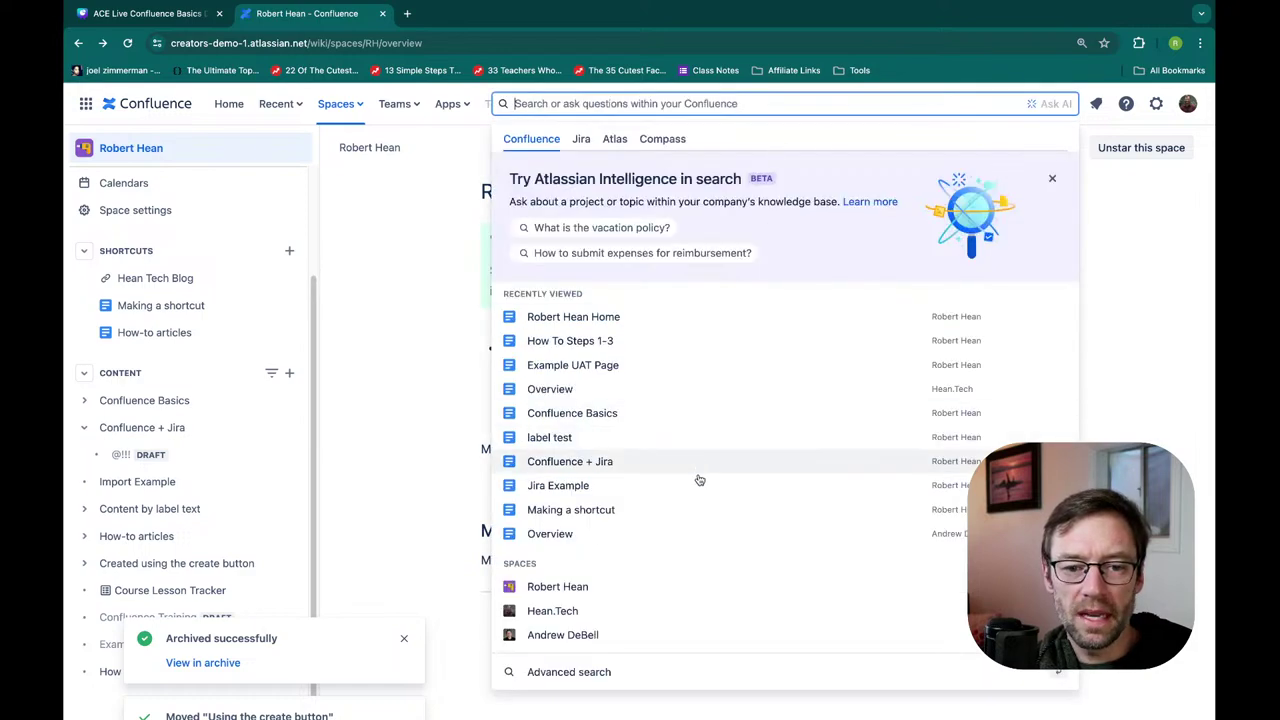
click(600, 674)
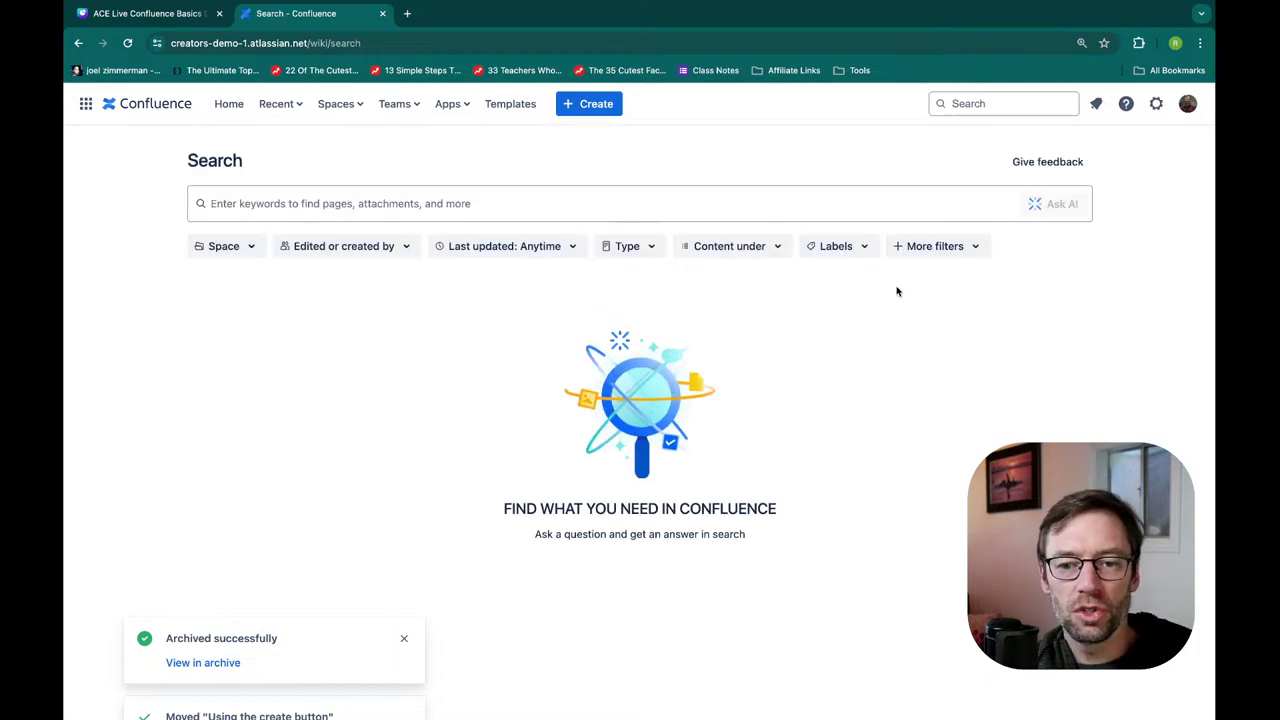
click(940, 255)
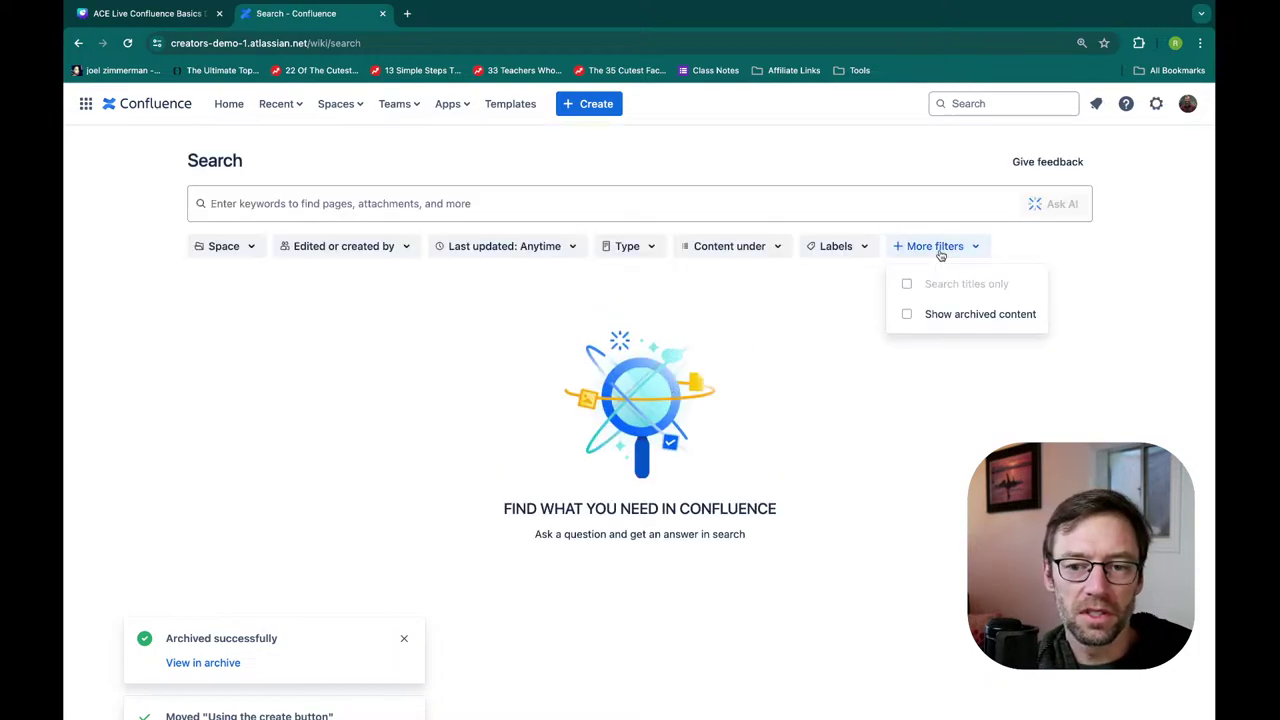
click(919, 316)
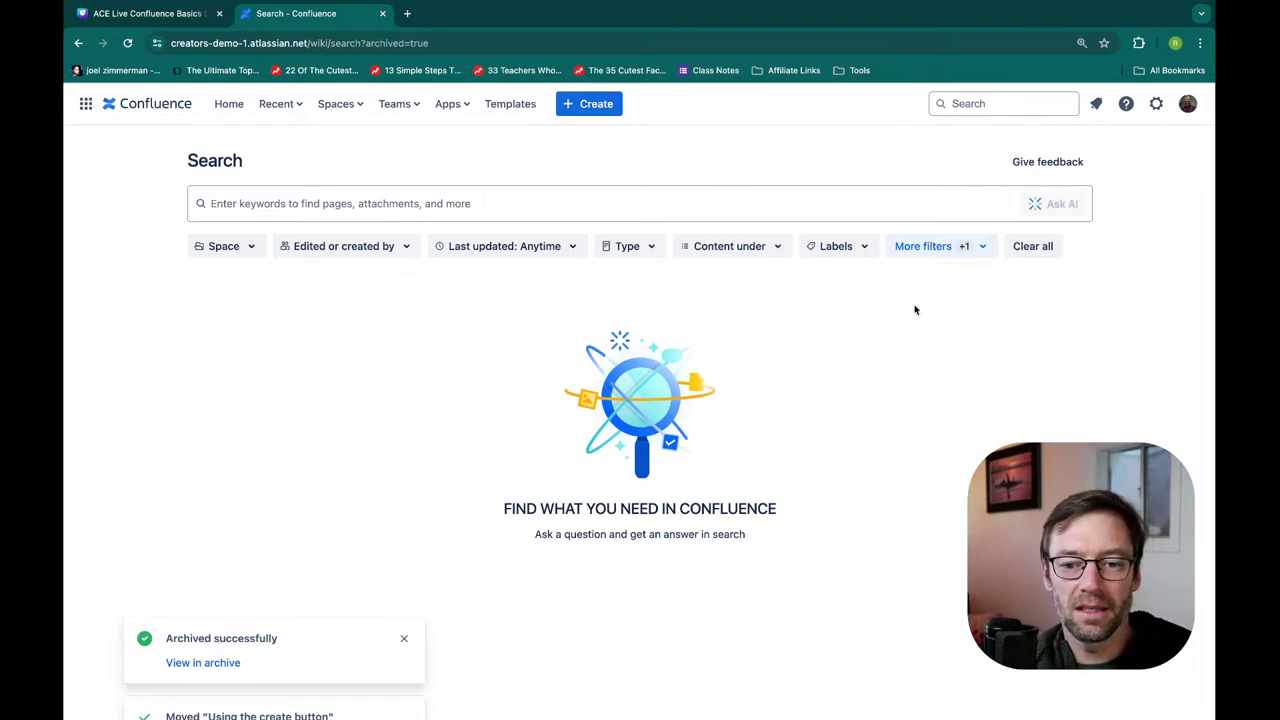
Search for "find any page about jira", request an AI answer, and review the answer with its source pages
click(602, 209)
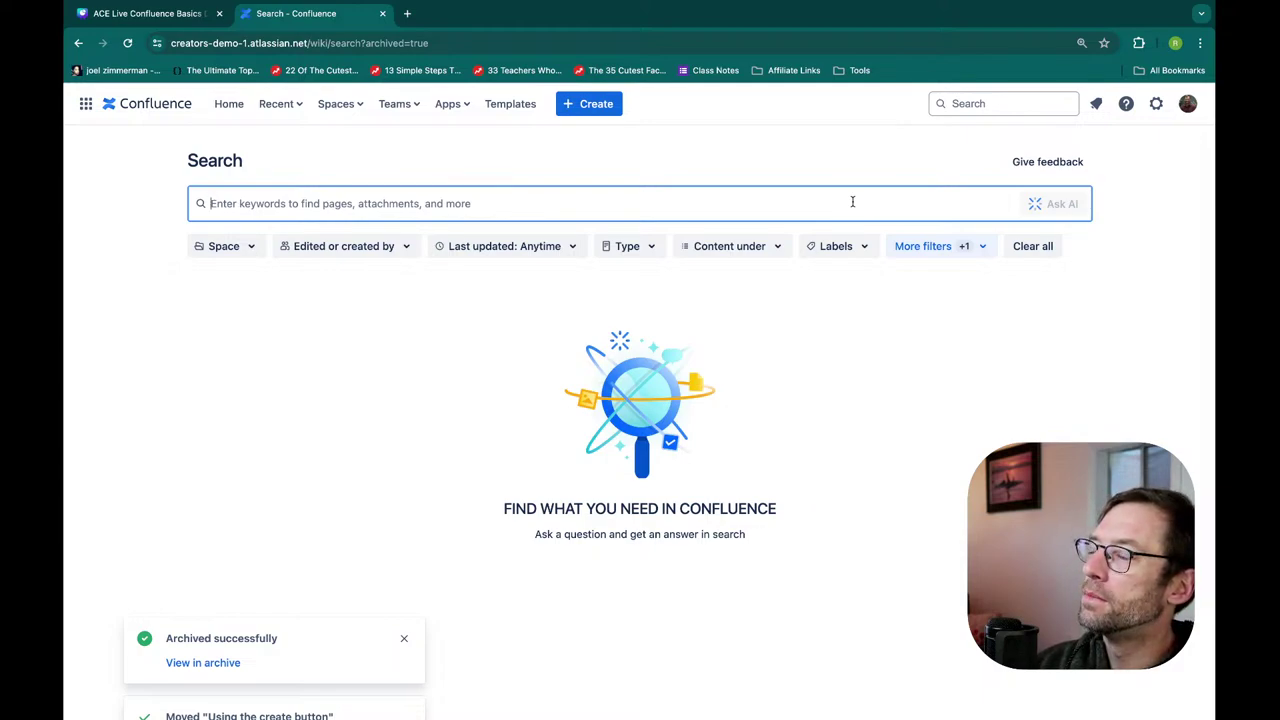
text(find any page about )
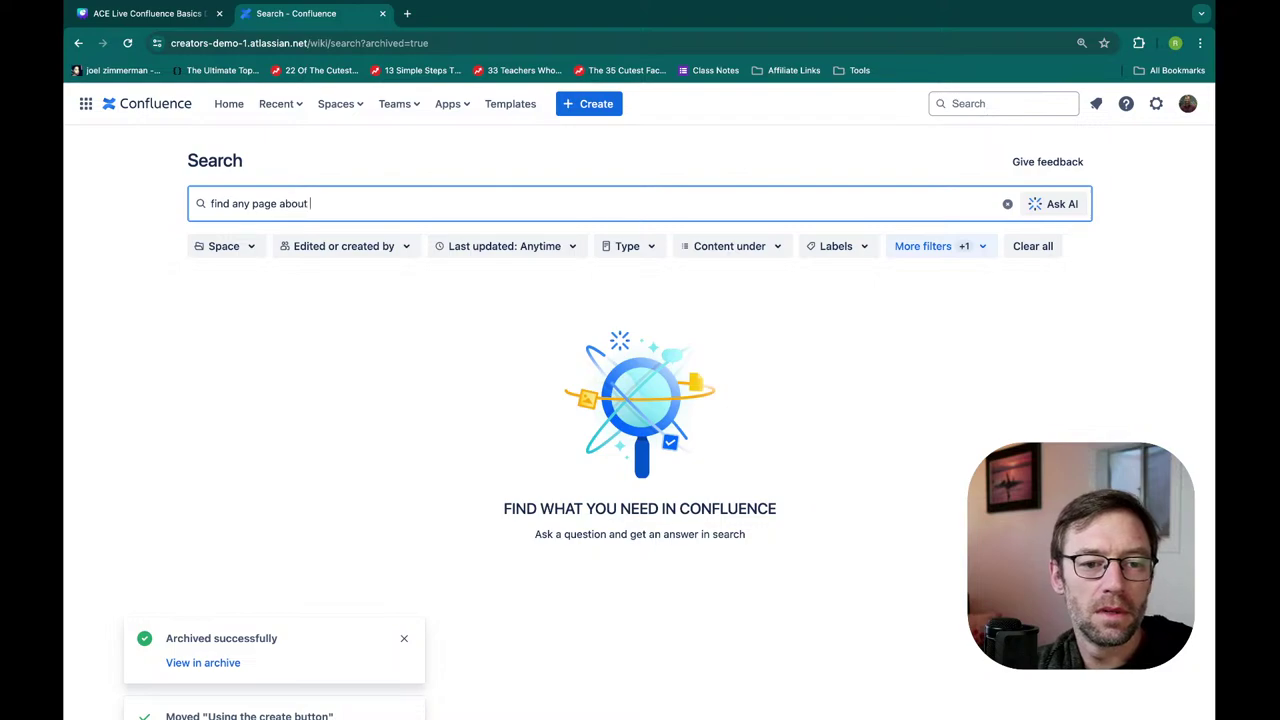
text(jira)
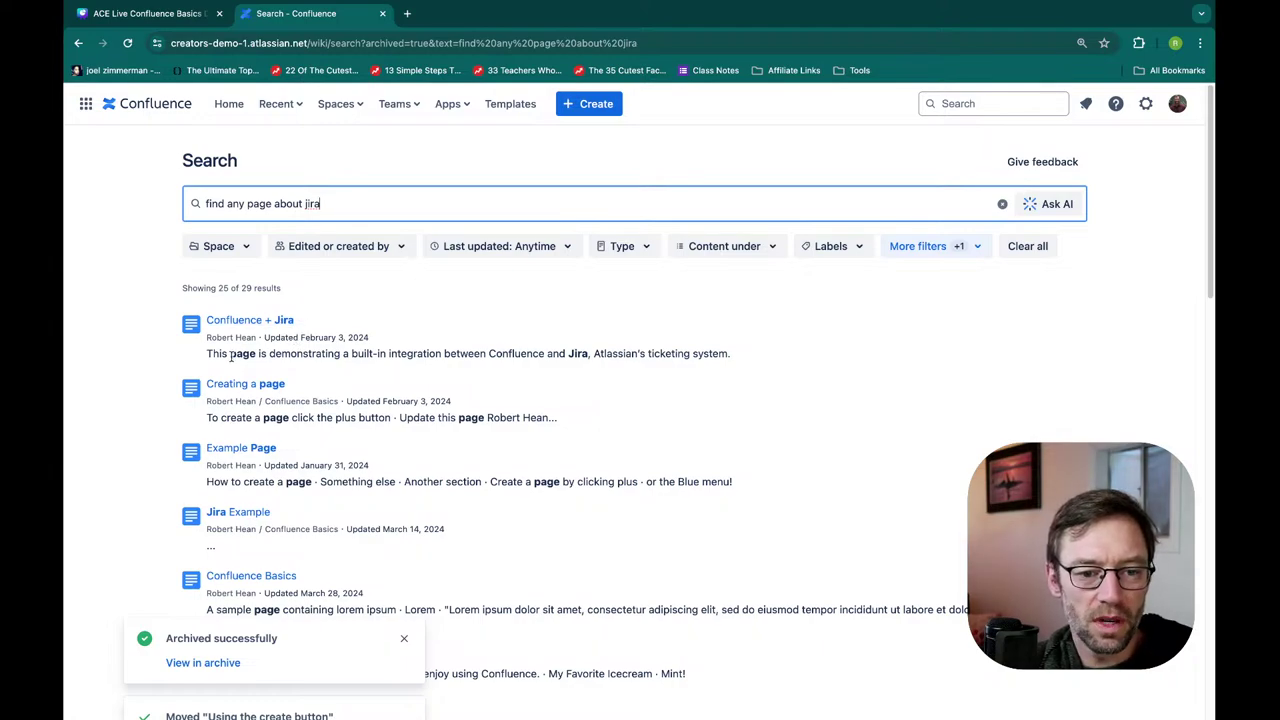
click(1055, 204)
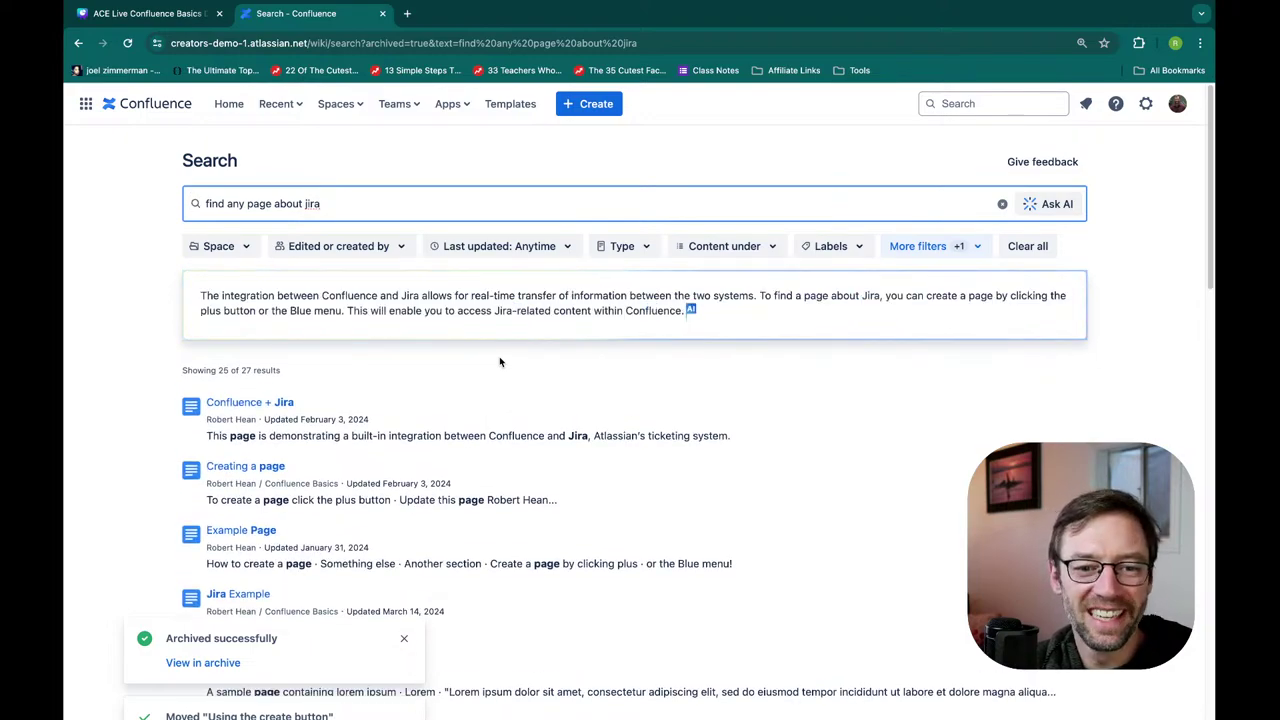
drag(201, 294, 691, 315)
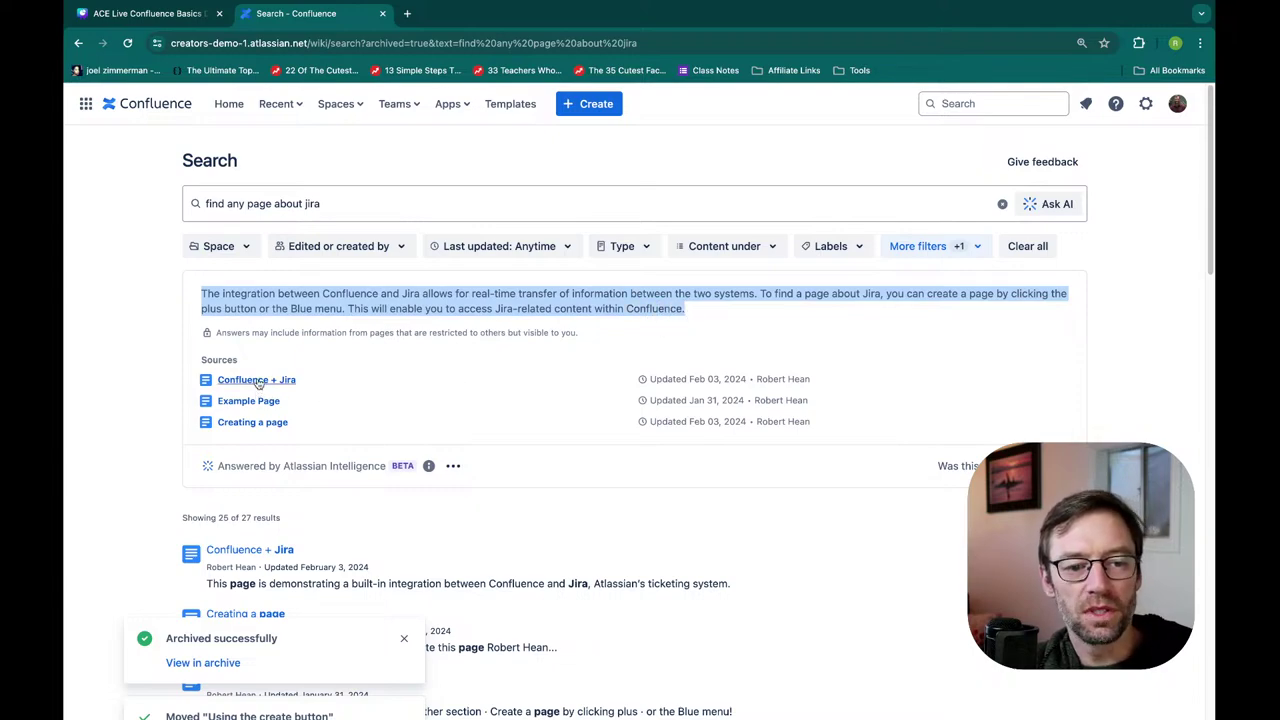
mouse_move(259, 390)
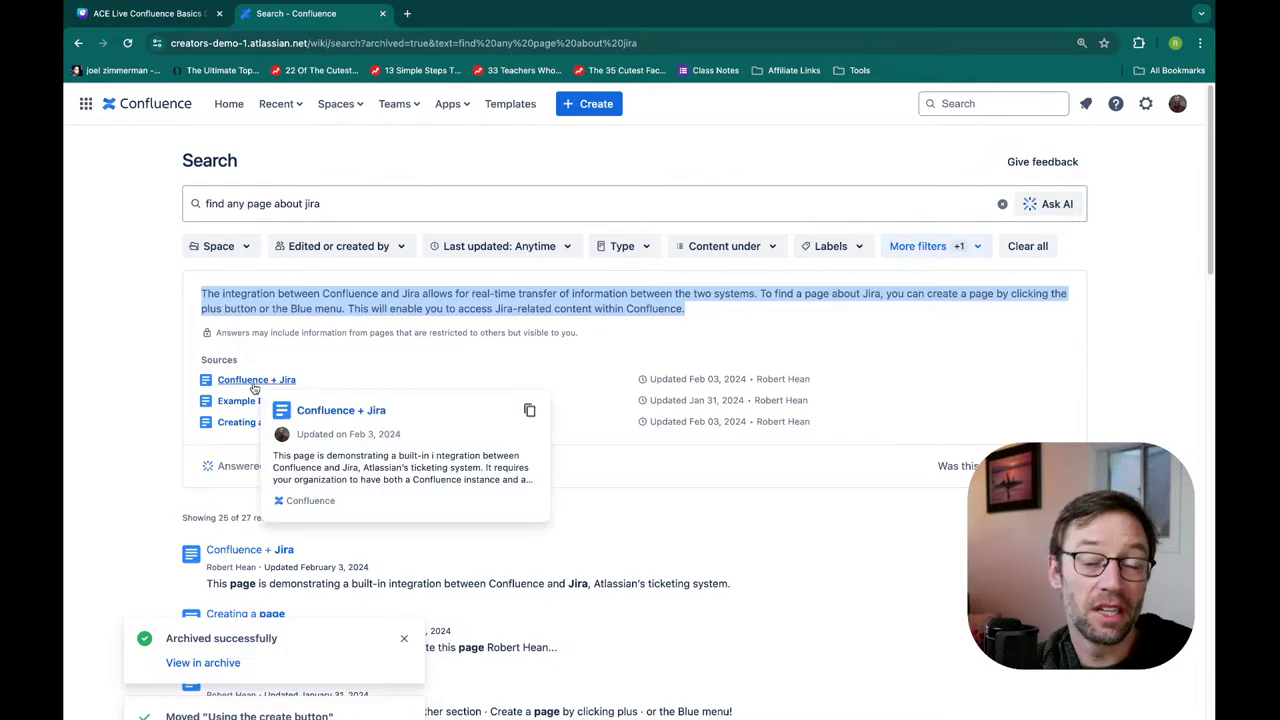
scroll(259, 393, down, 2)
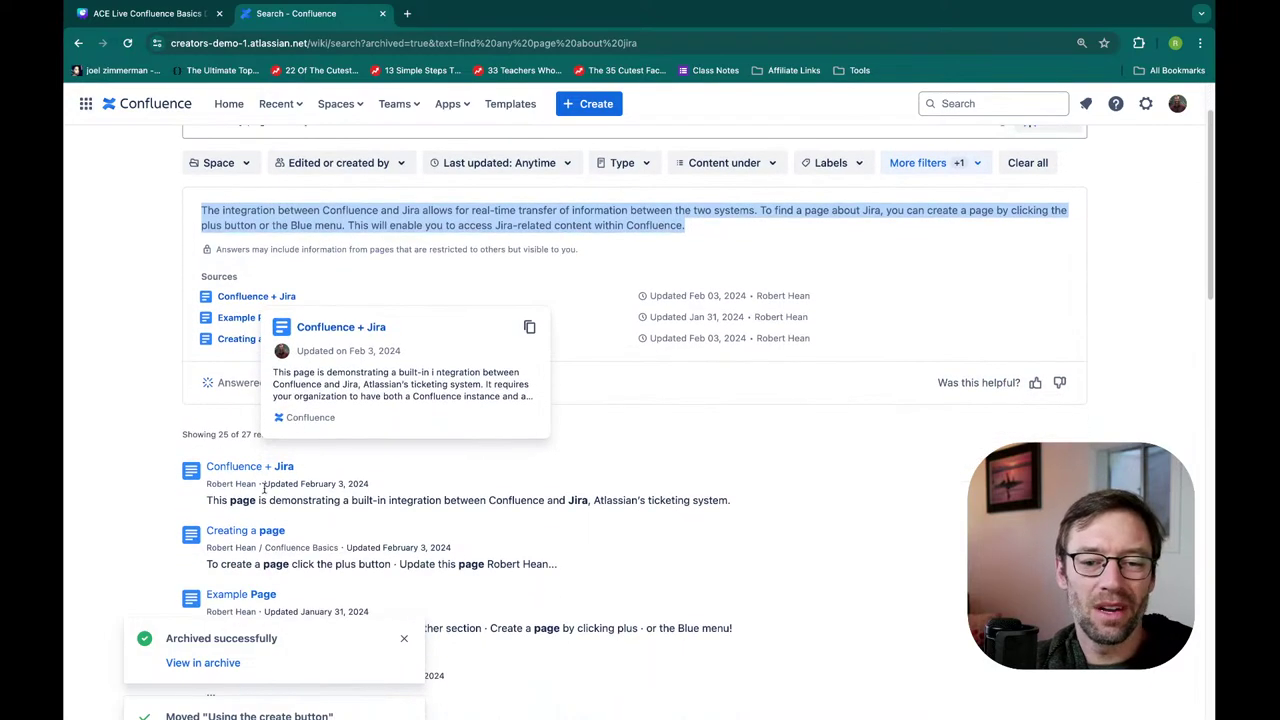
scroll(252, 483, up, 2)
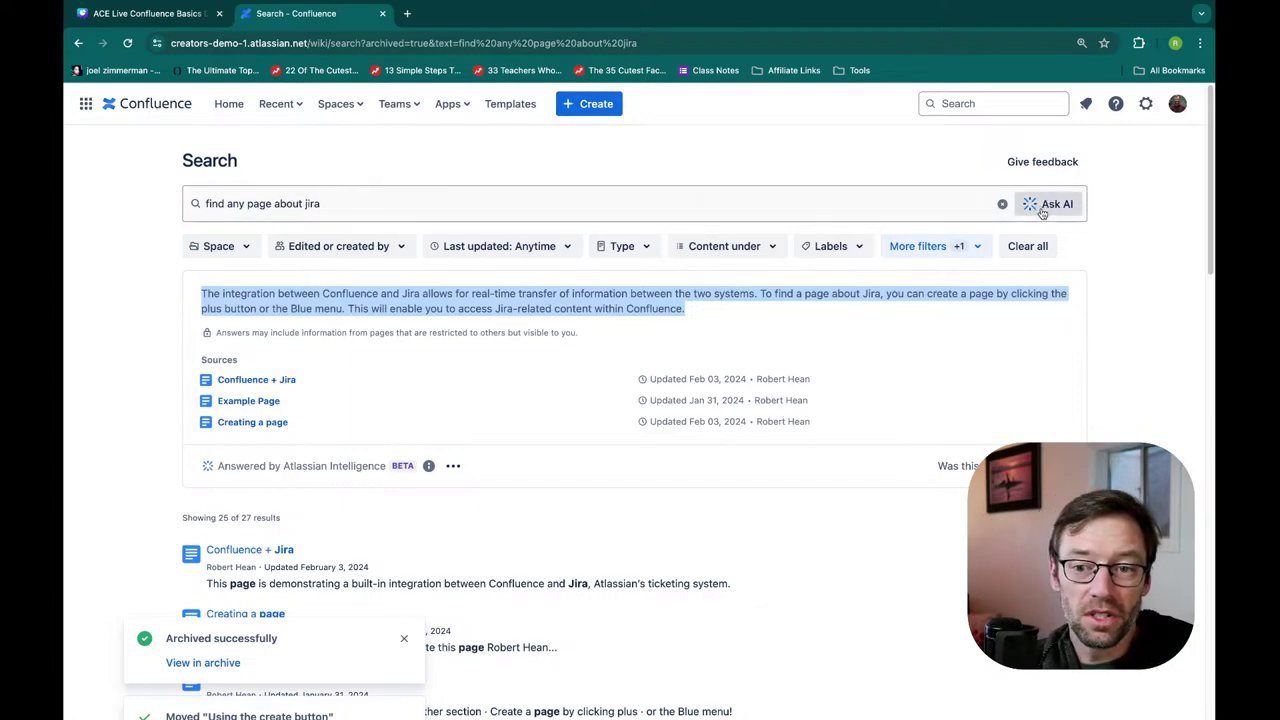
Ask the AI "tell me about jira" from the quick search, read the answer, and close the search
click(981, 104)
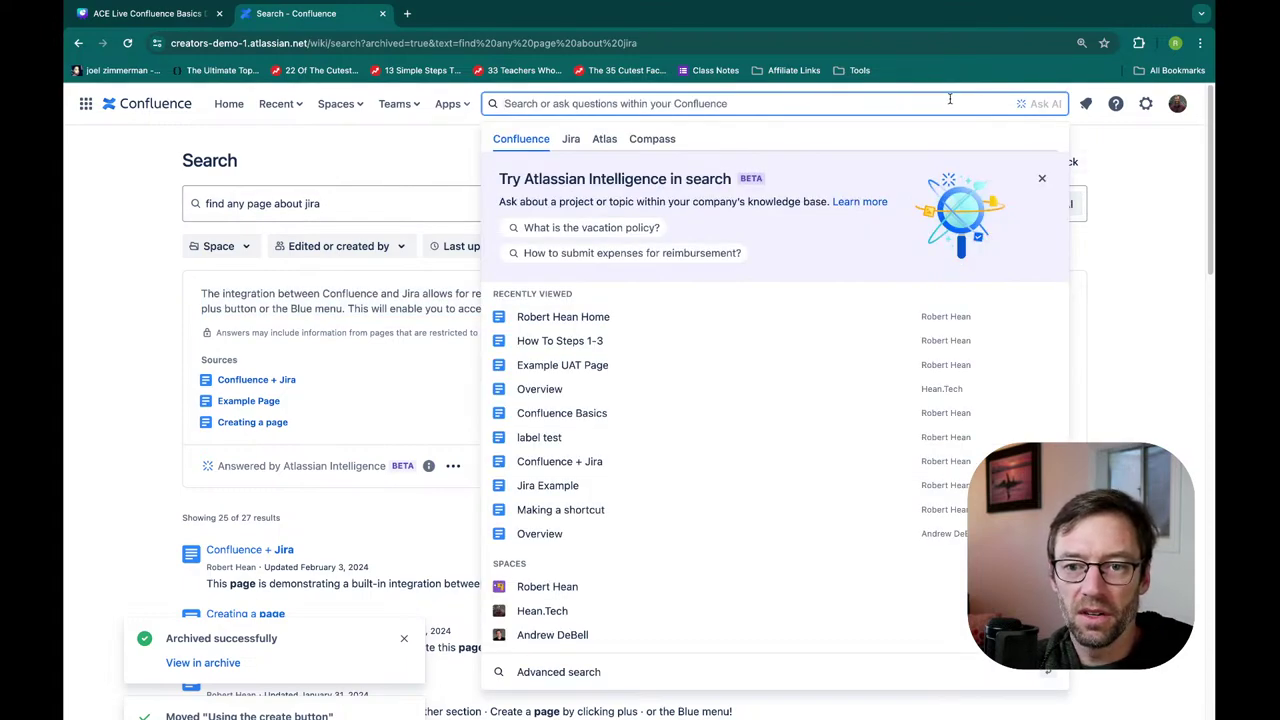
key(Escape)
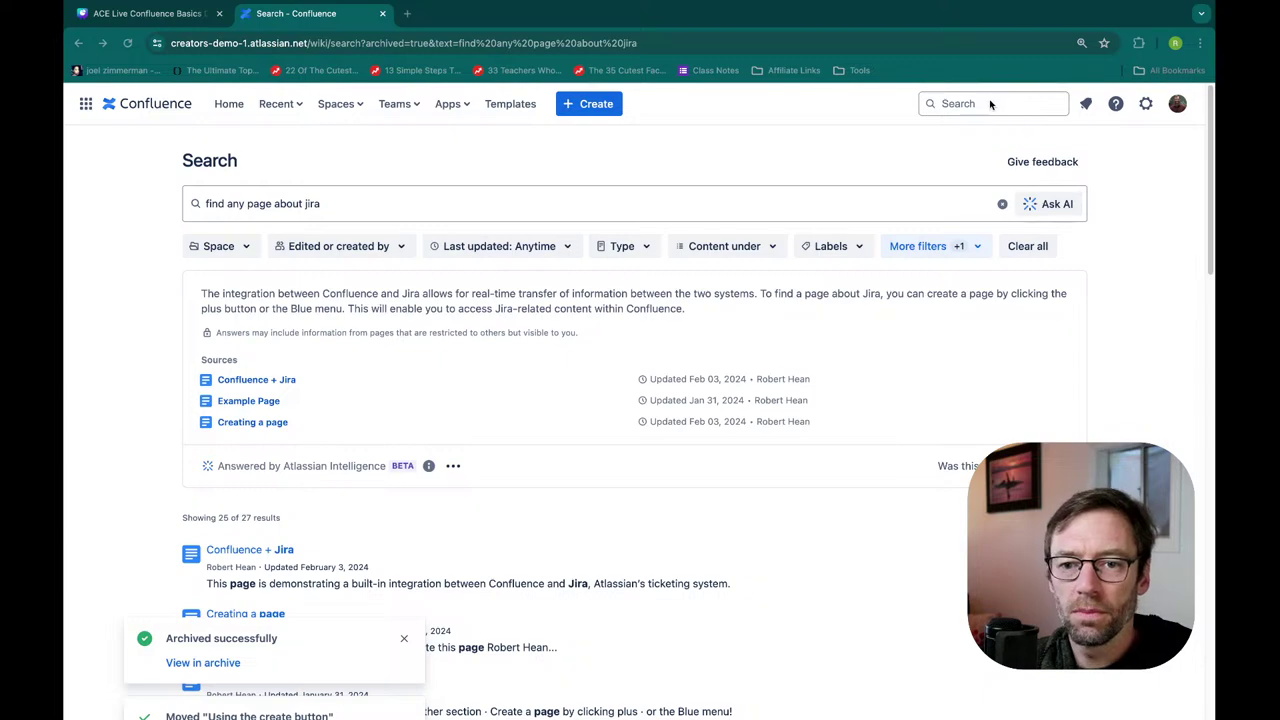
click(950, 104)
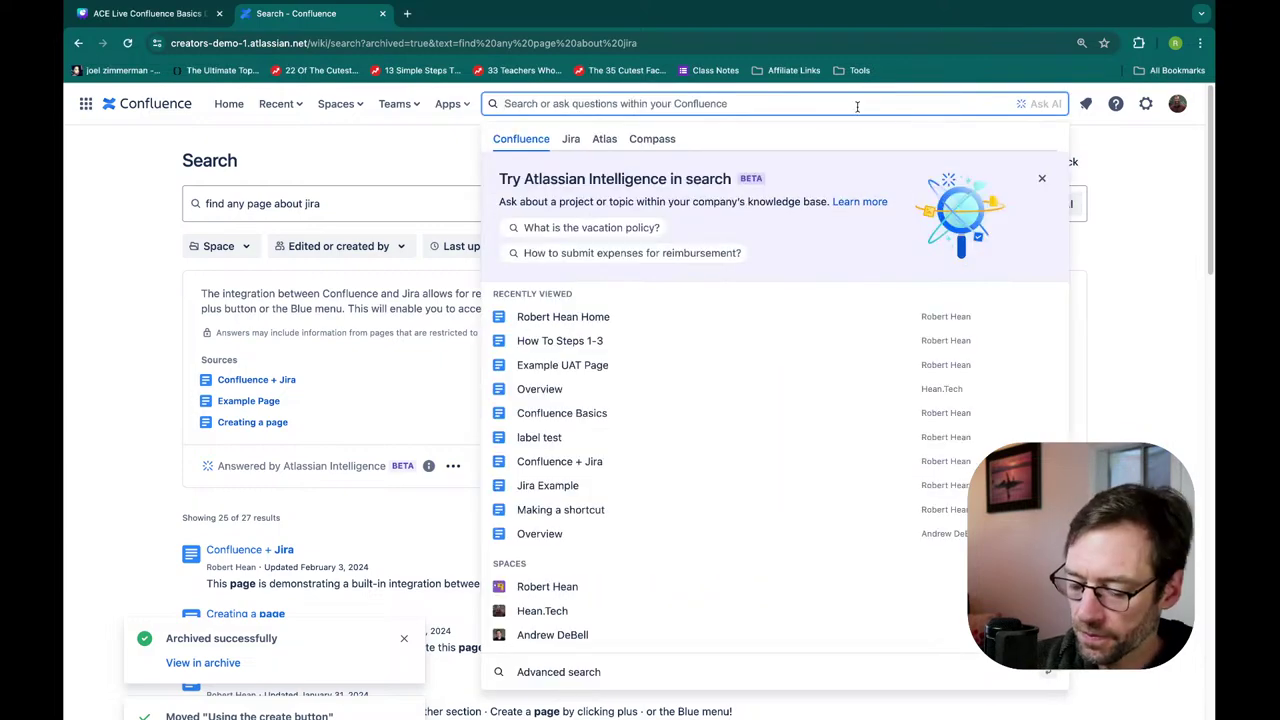
text(tell me about jira)
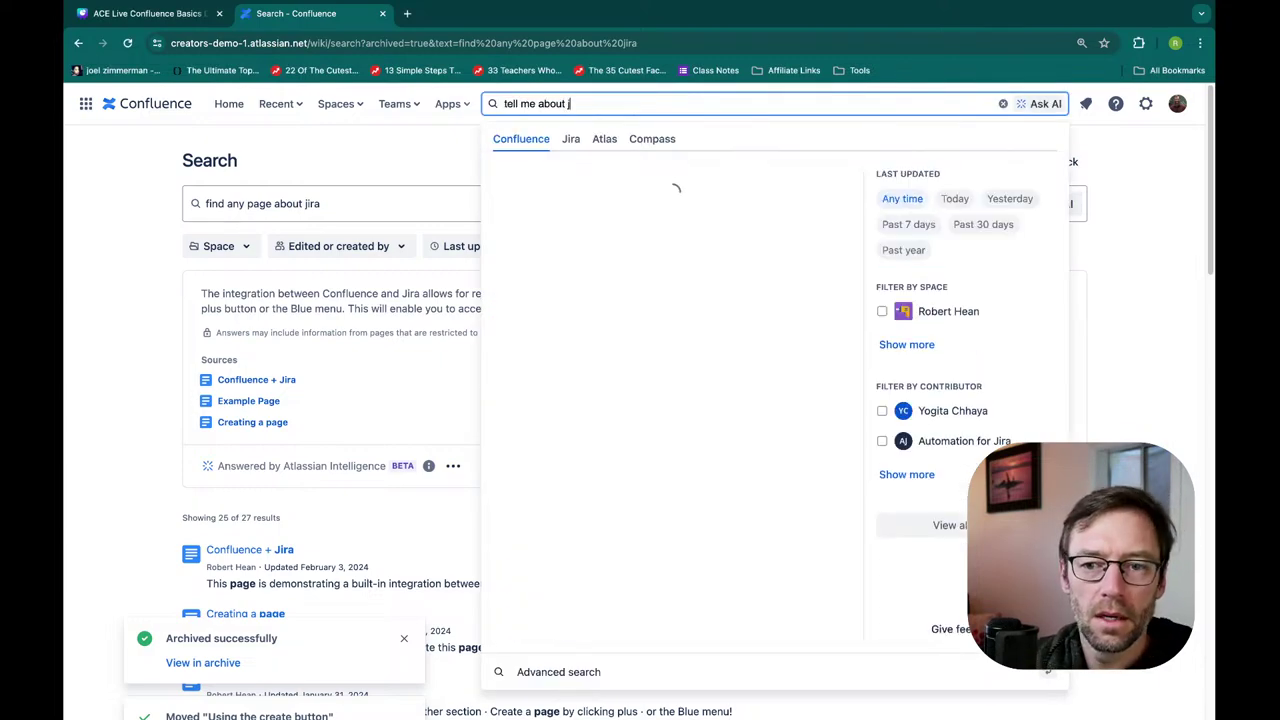
click(1045, 104)
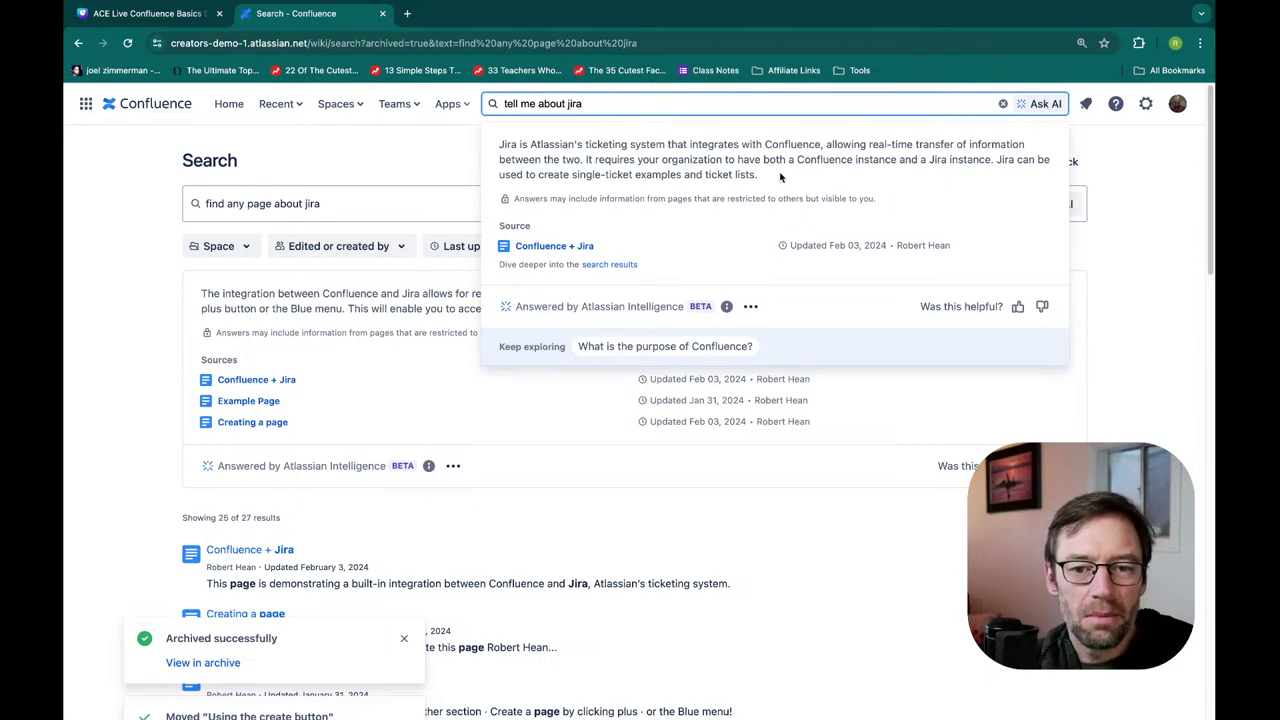
drag(758, 175, 499, 146)
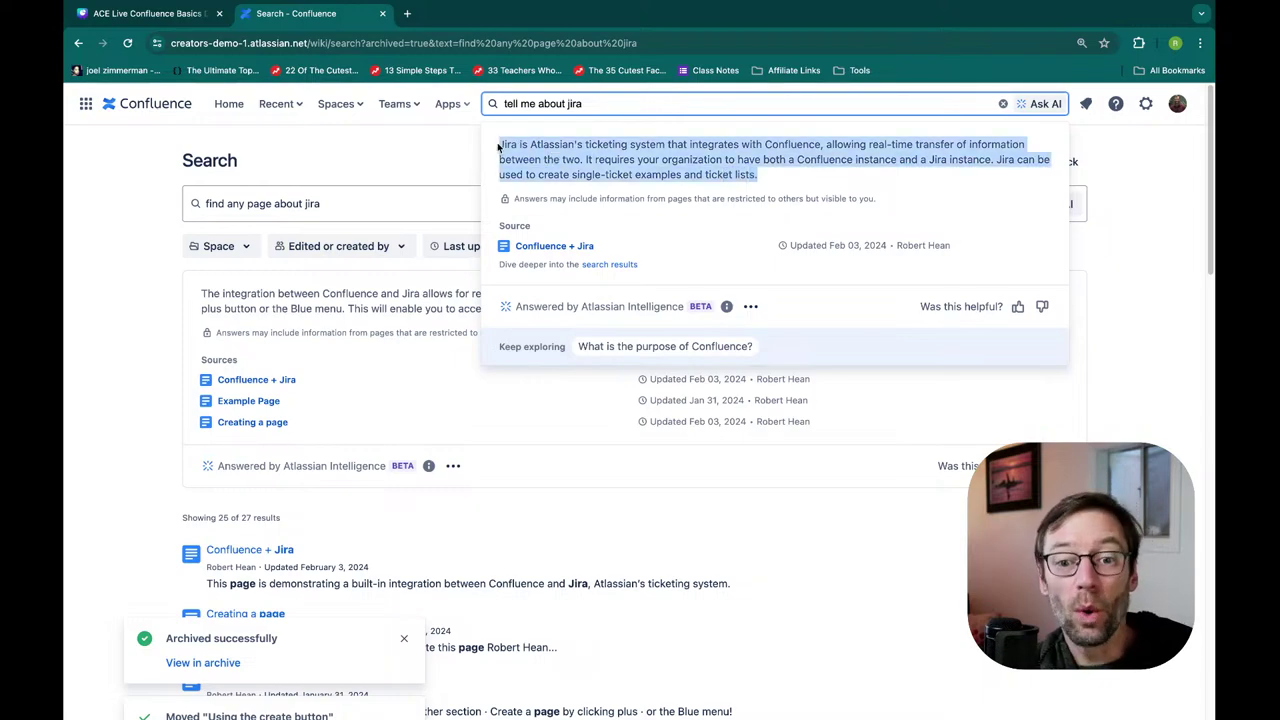
click(431, 150)
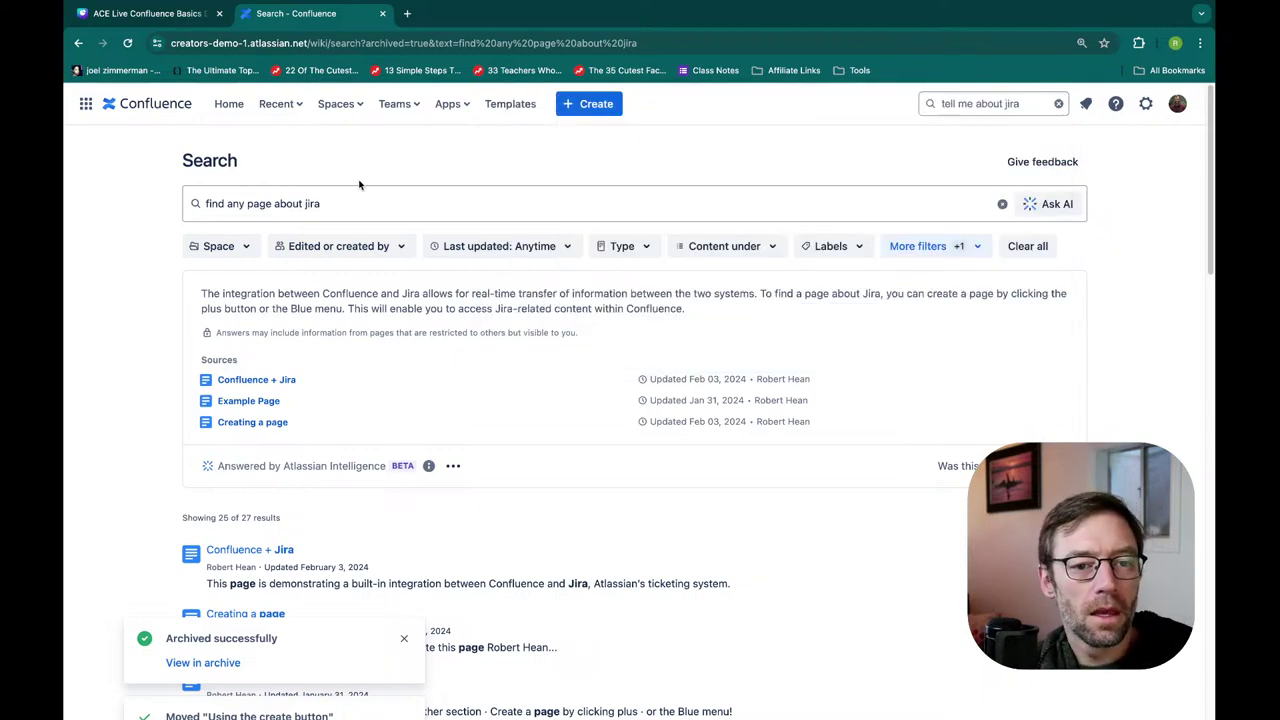
Return to the personal space and expand Confluence Basics in the content tree to examine its child pages
click(336, 104)
click(392, 200)
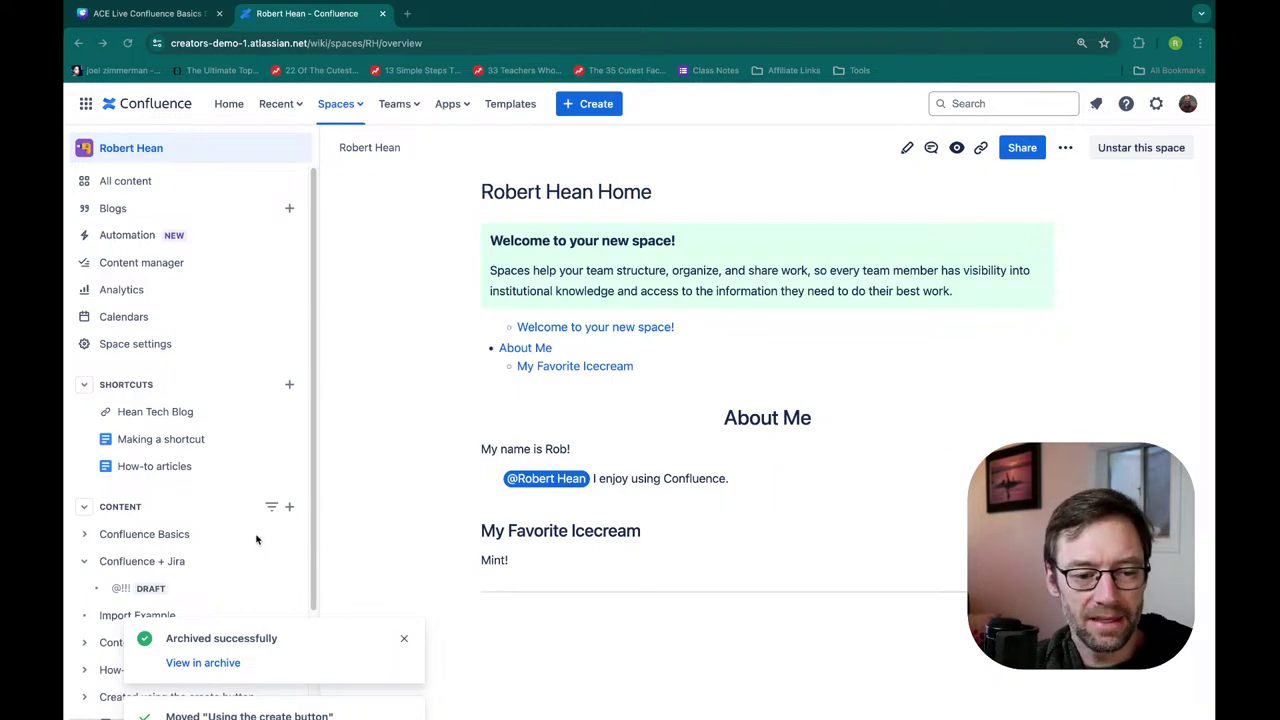
scroll(255, 538, down, 3)
mouse_move(124, 466)
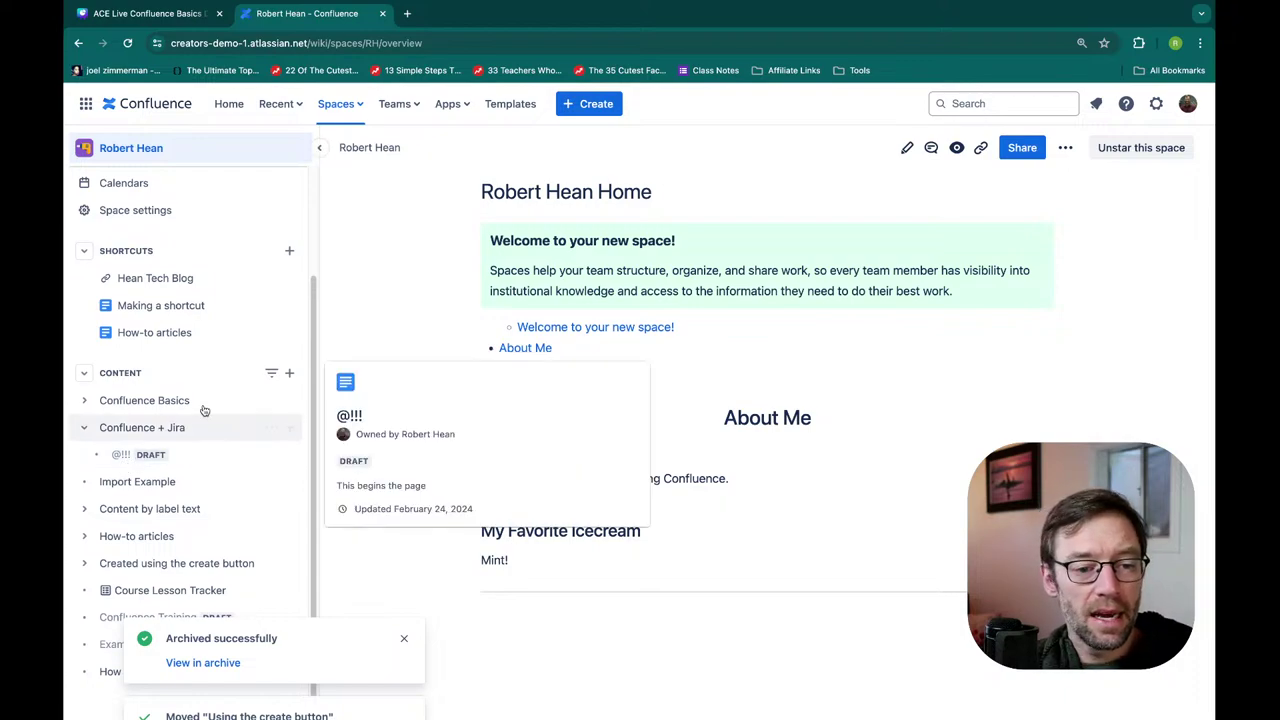
click(85, 401)
mouse_move(89, 404)
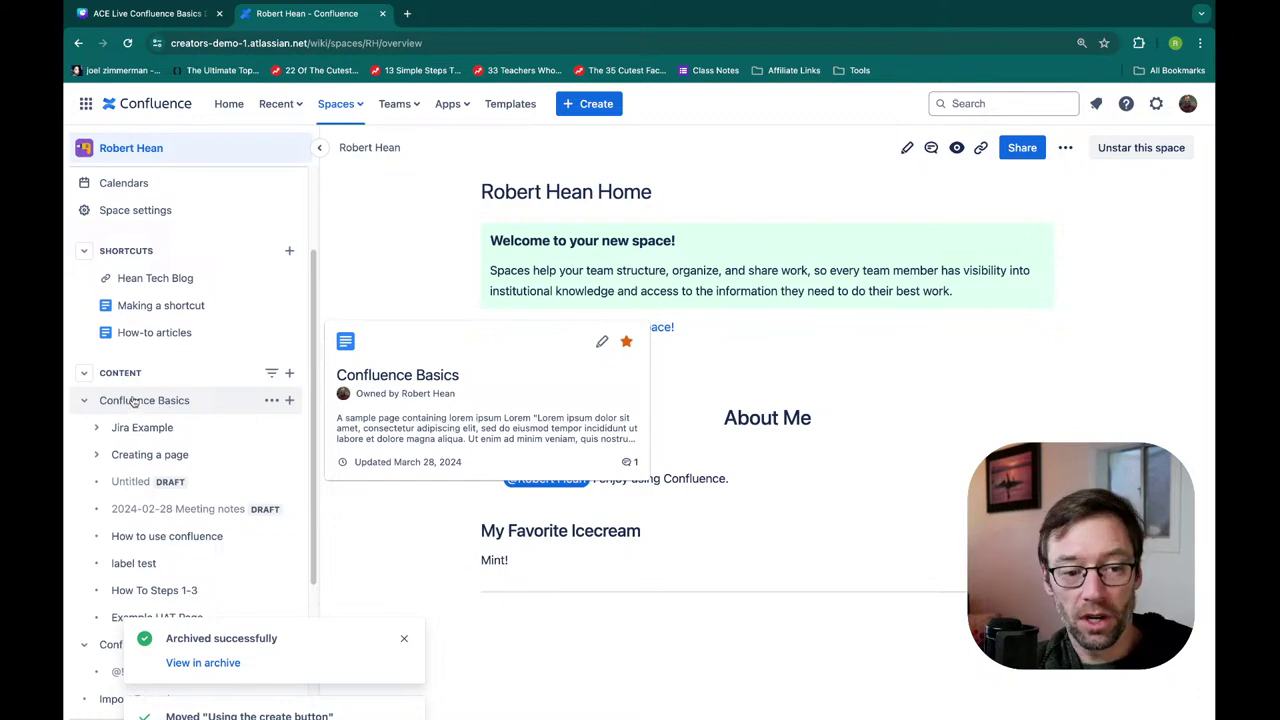
click(85, 401)
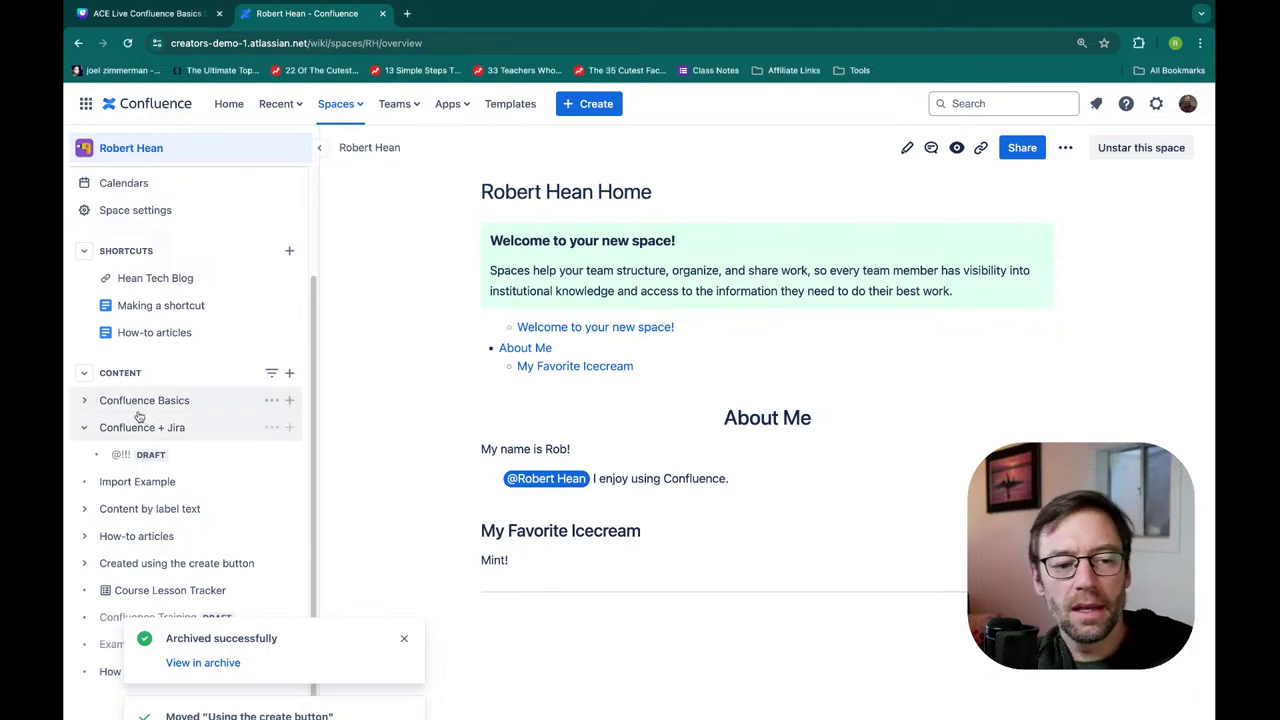
click(84, 403)
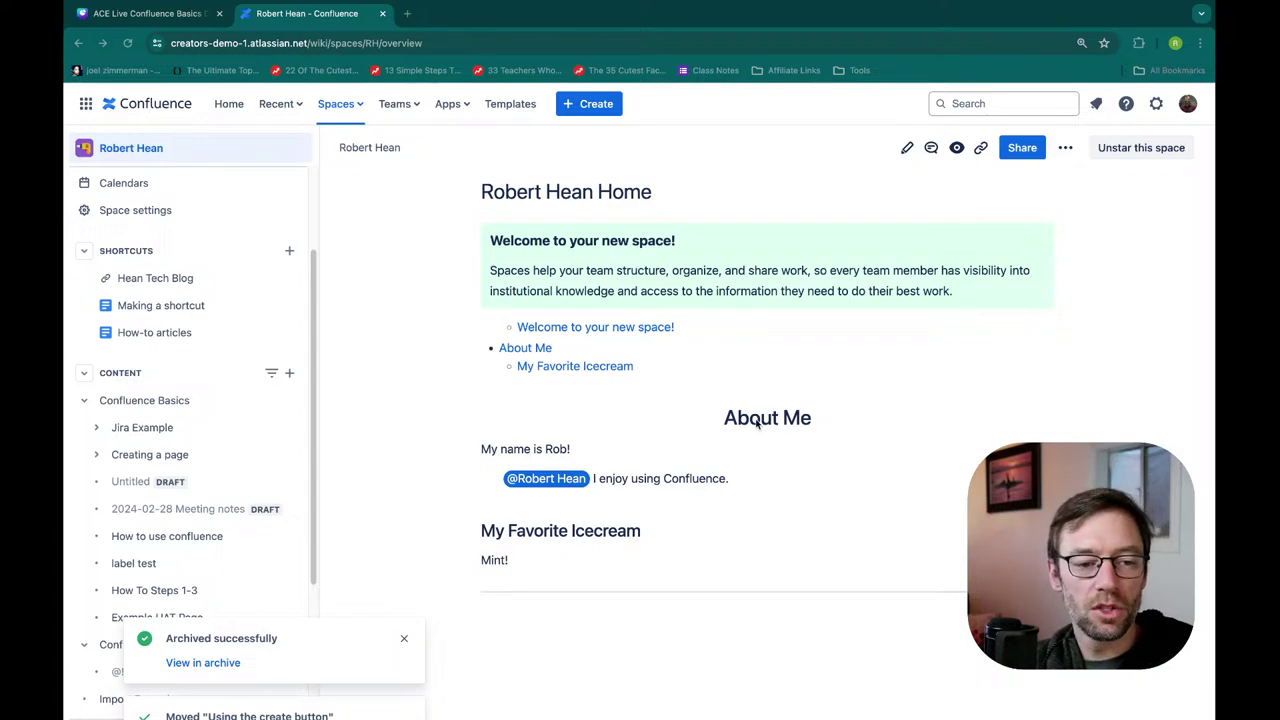
Create a new page under Confluence Basics and locate its draft in the content tree
scroll(171, 443, down, 2)
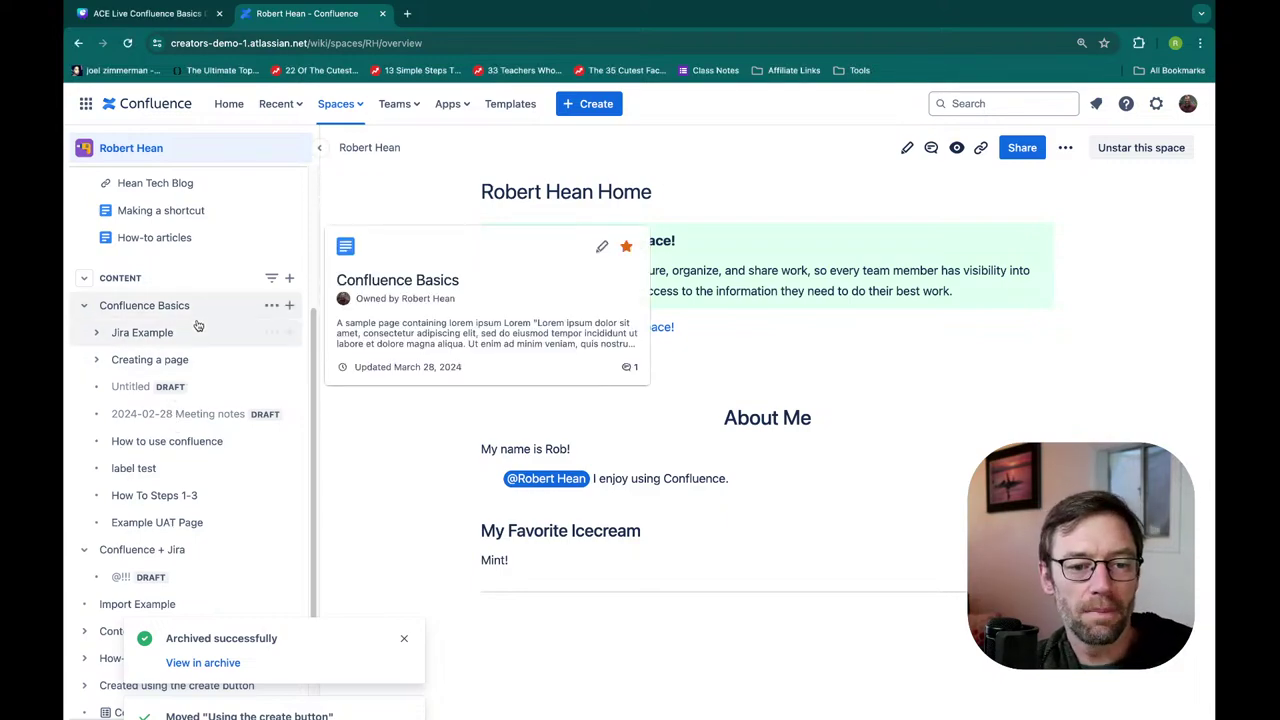
click(291, 307)
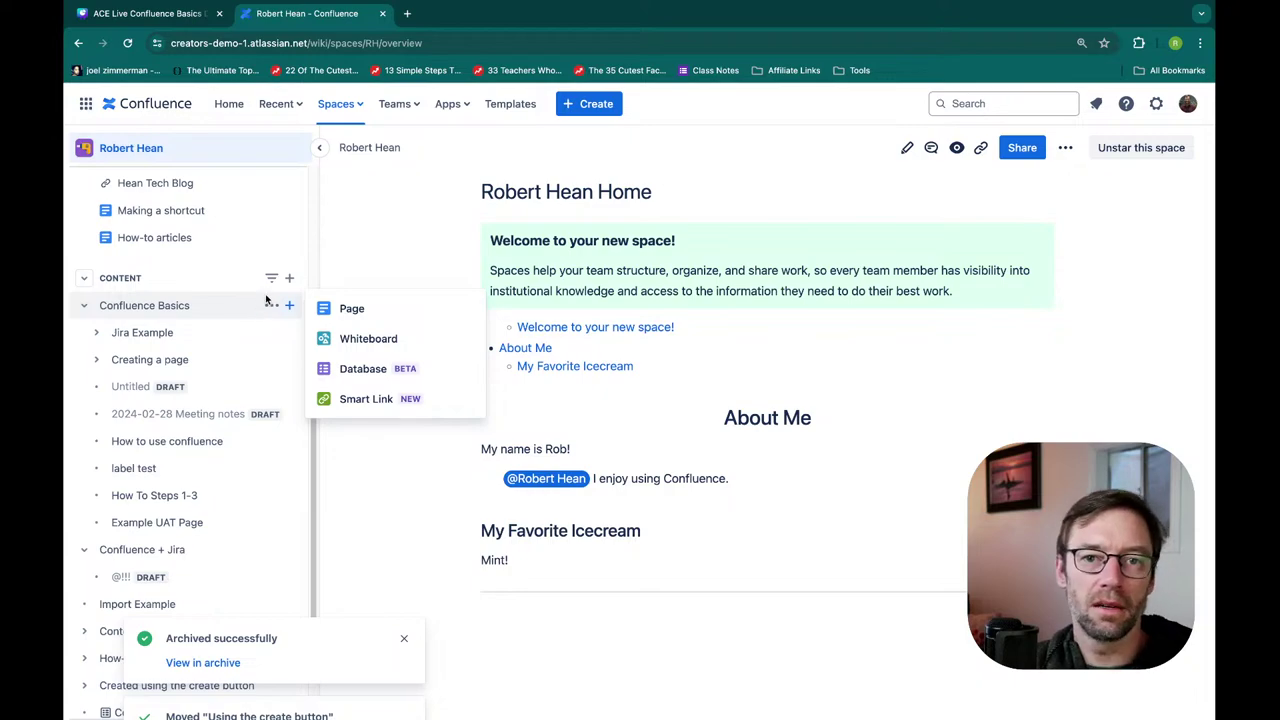
click(345, 309)
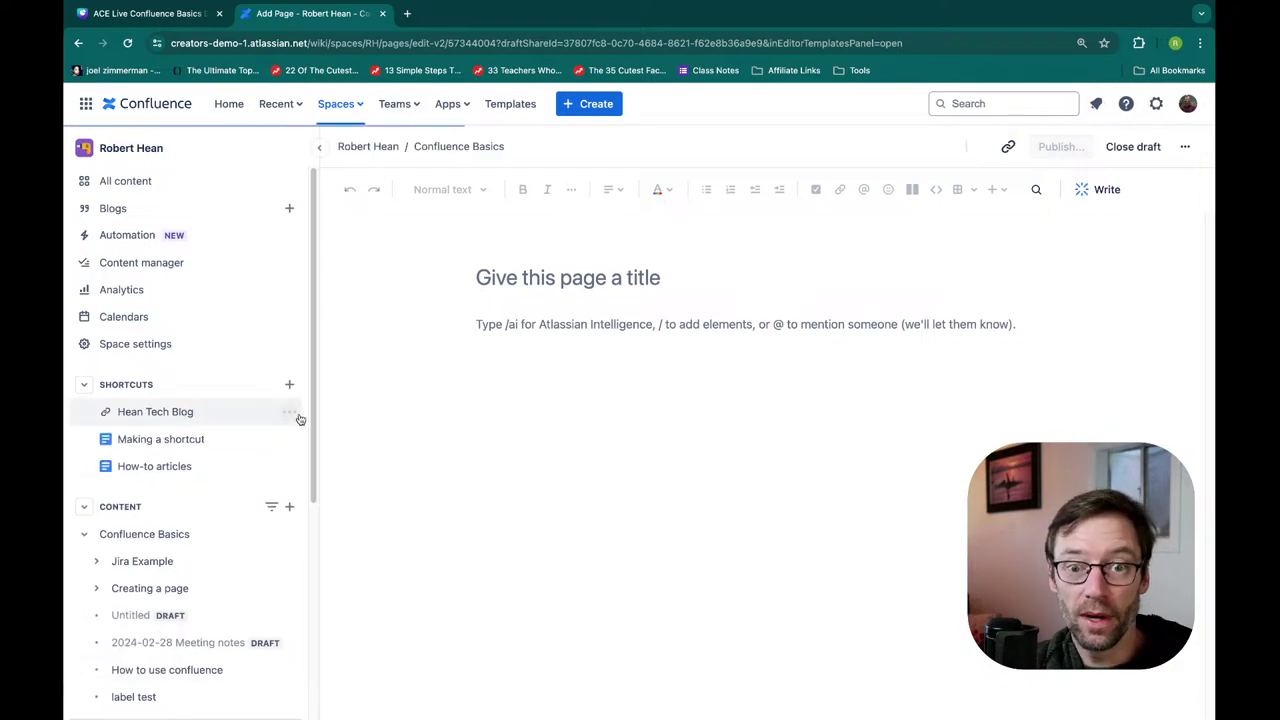
scroll(300, 417, down, 4)
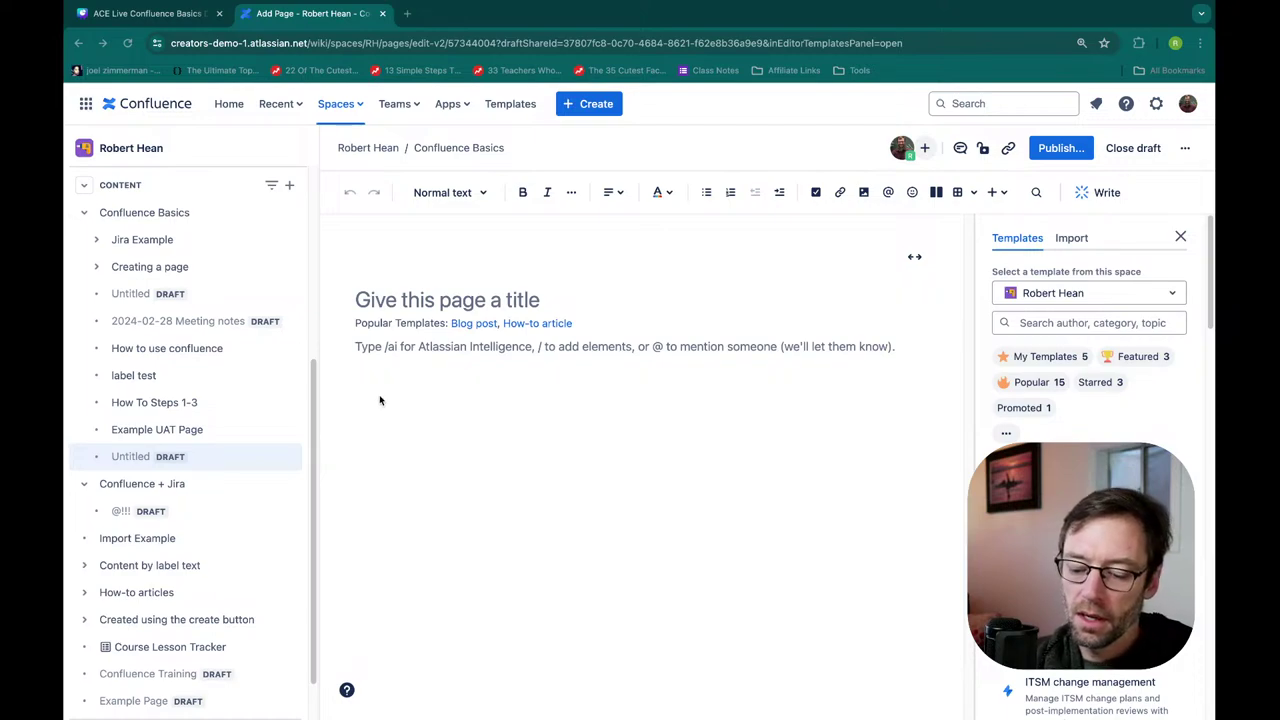
Collapse the space's content tree to give the new draft page more room
mouse_move(370, 289)
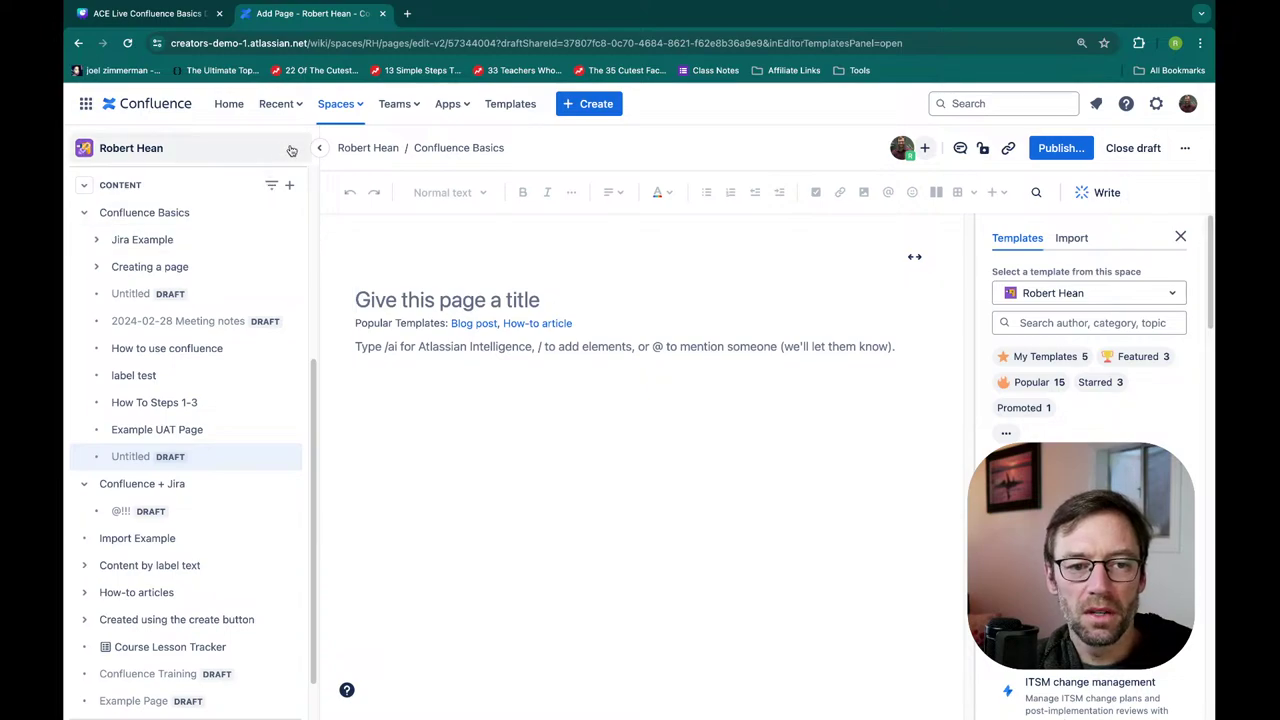
click(320, 149)
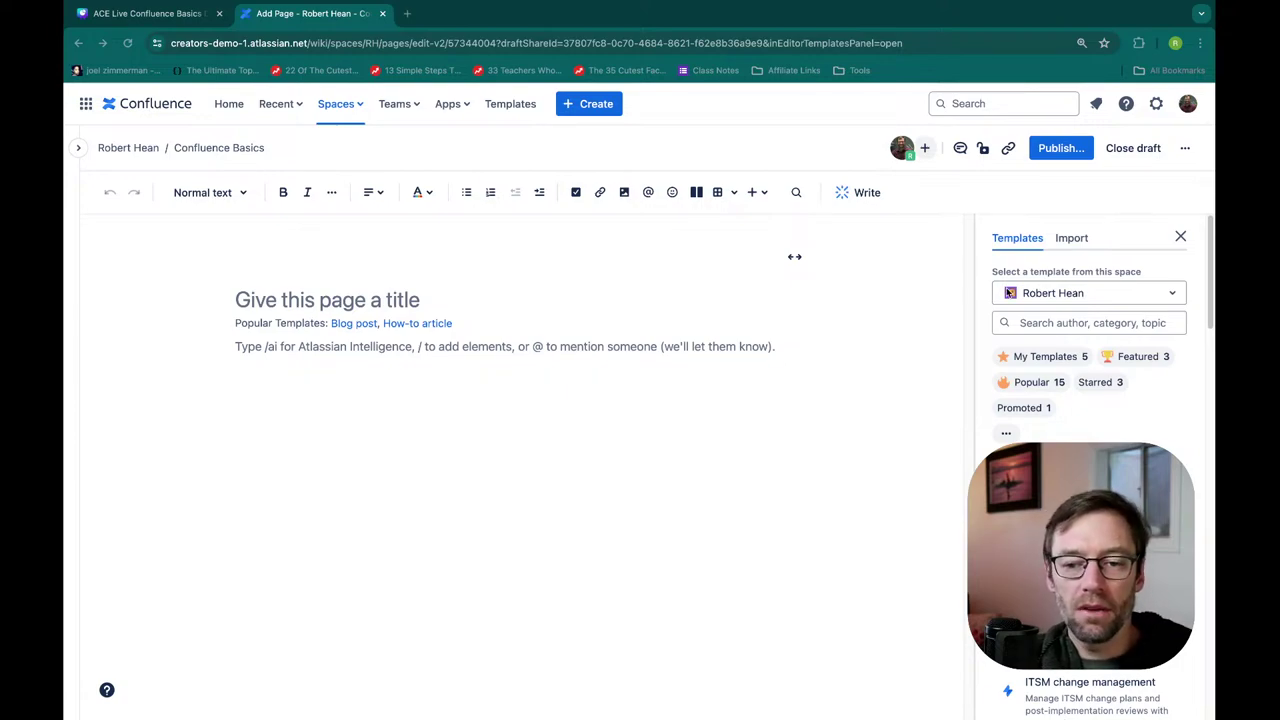
click(1126, 263)
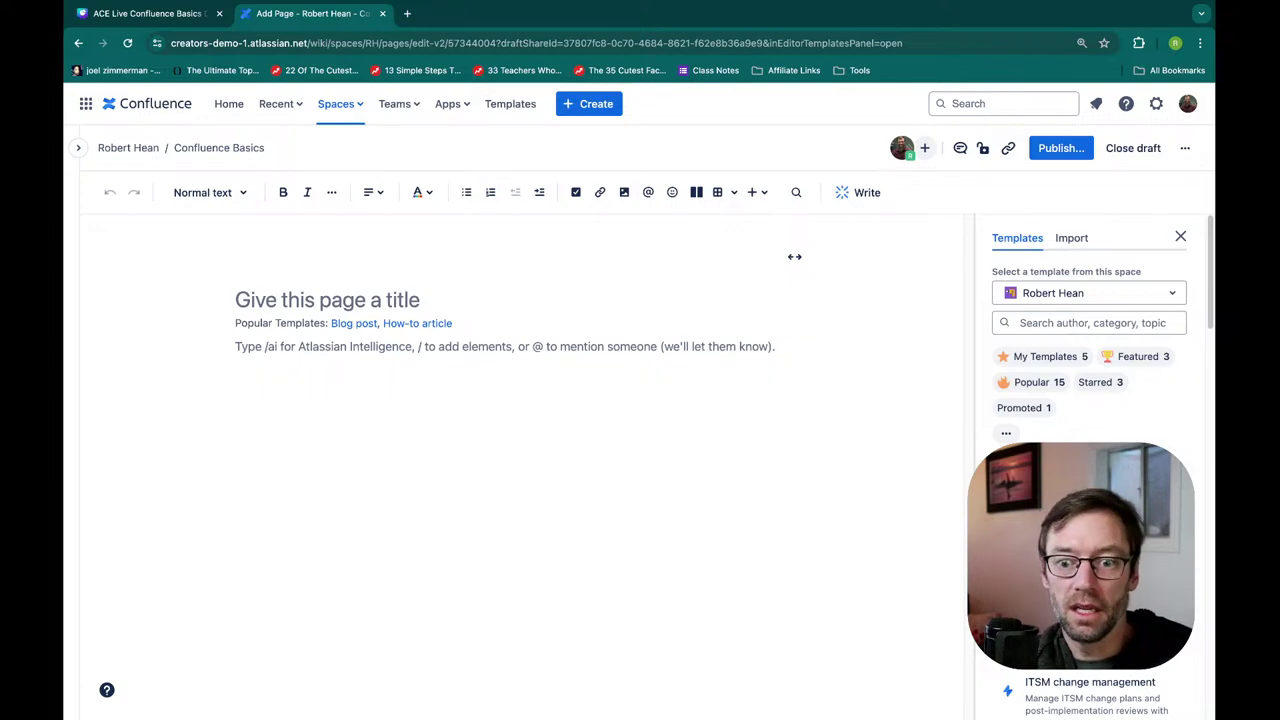
Browse the template list beside the draft and preview templates such as ITSM runbook, Business plan one-pager and Competitive analysis
mouse_move(1085, 630)
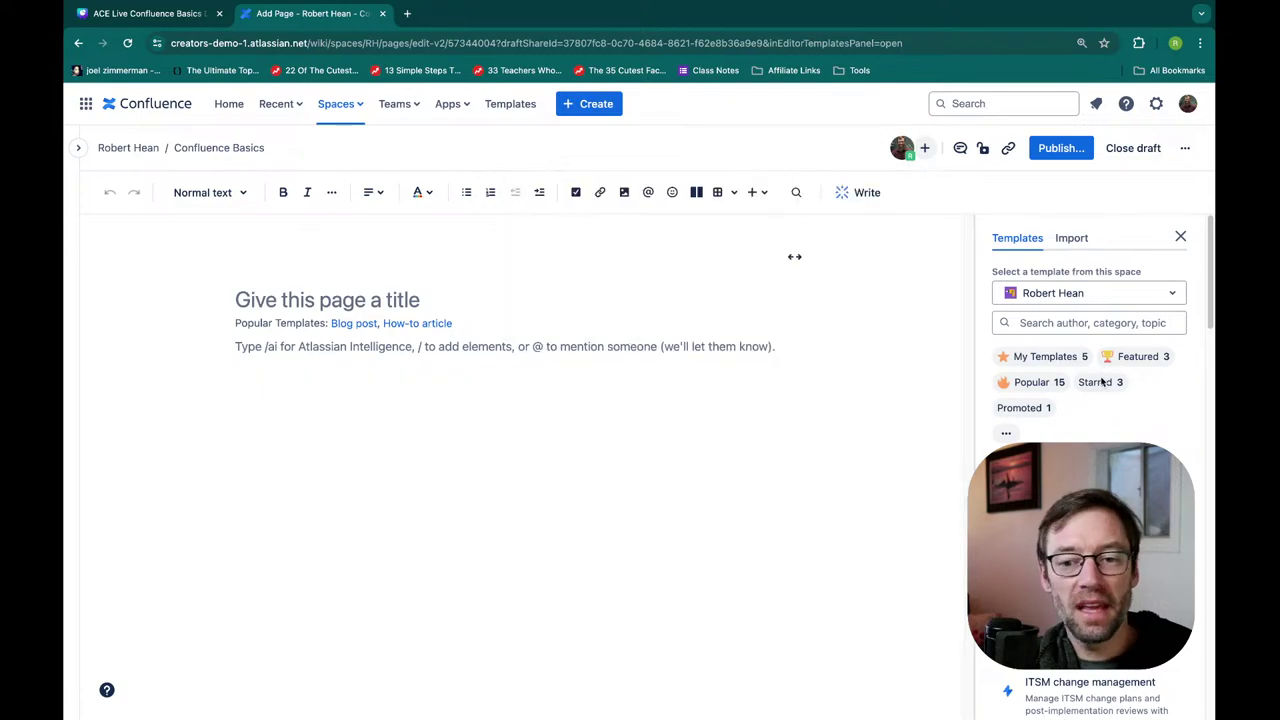
scroll(1077, 440, down, 1)
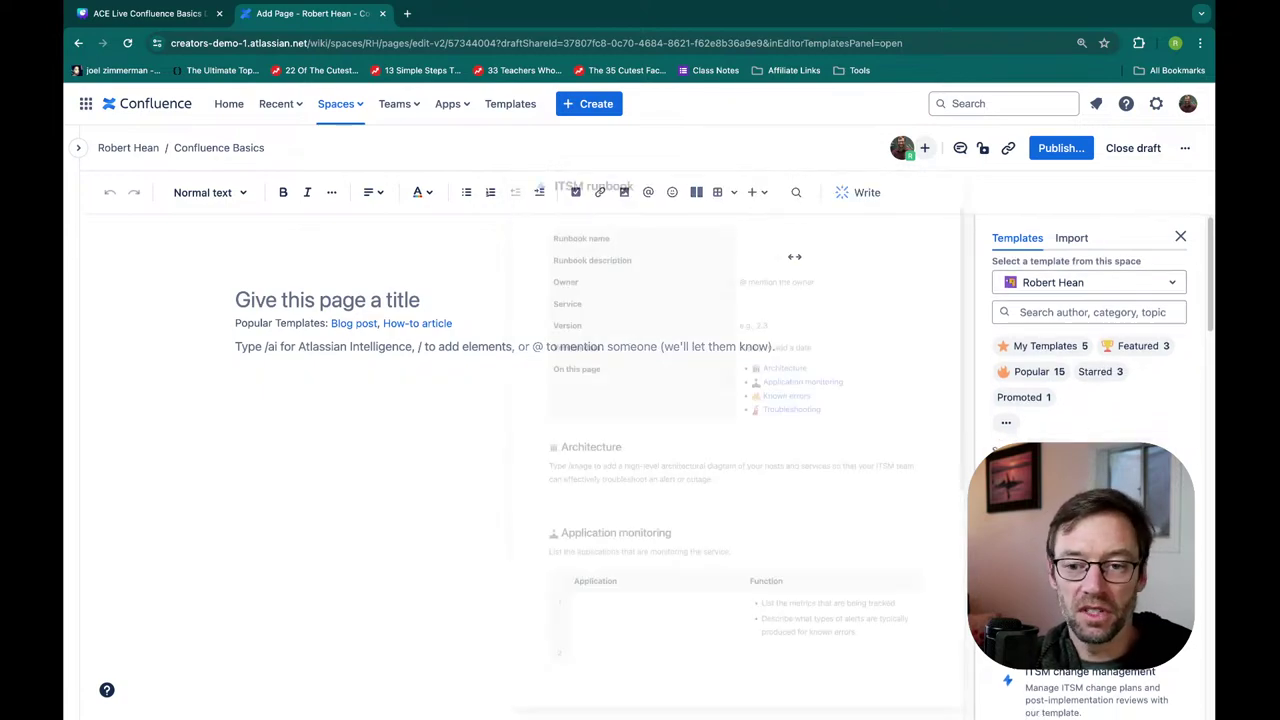
scroll(1077, 440, up, 1)
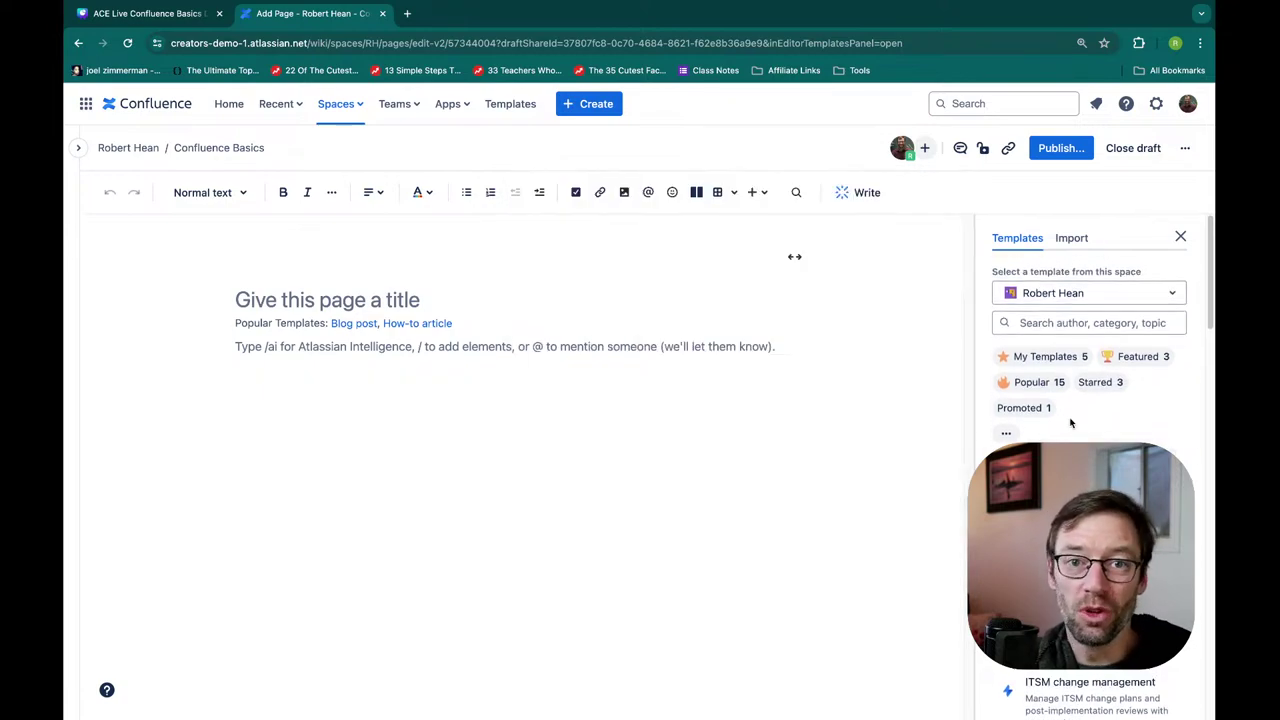
scroll(1085, 630, down, 5)
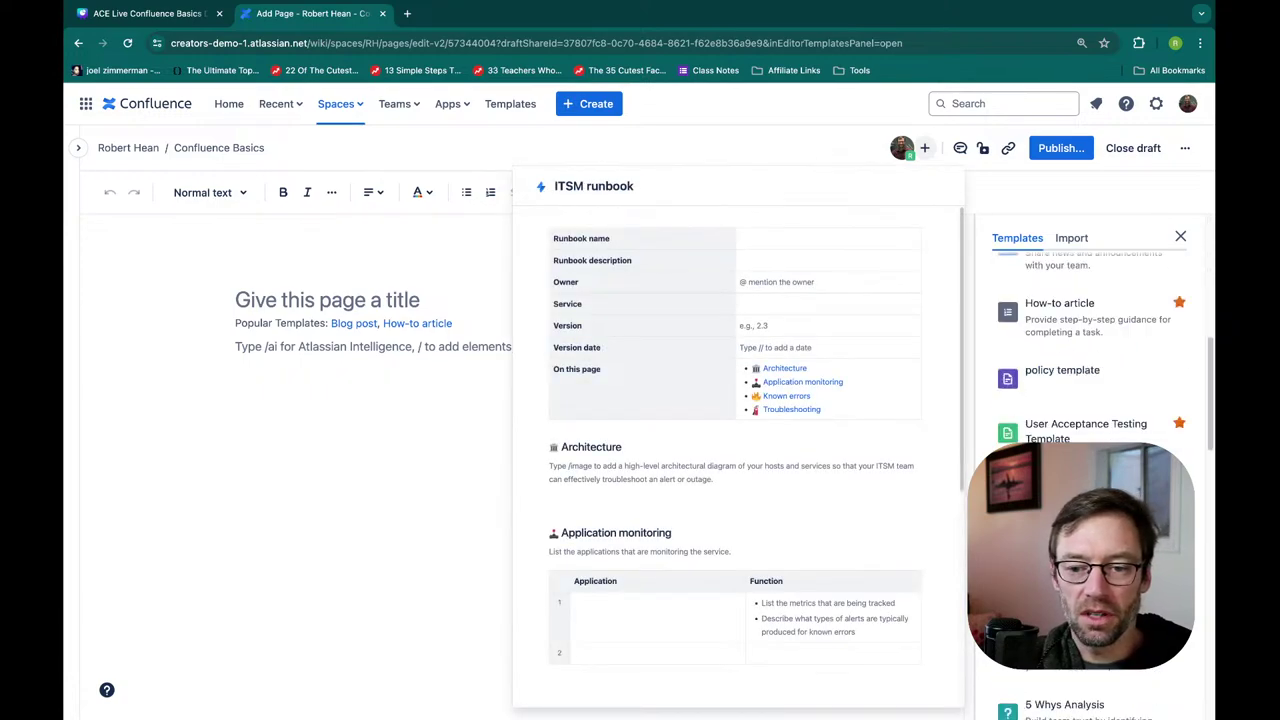
scroll(1085, 630, down, 10)
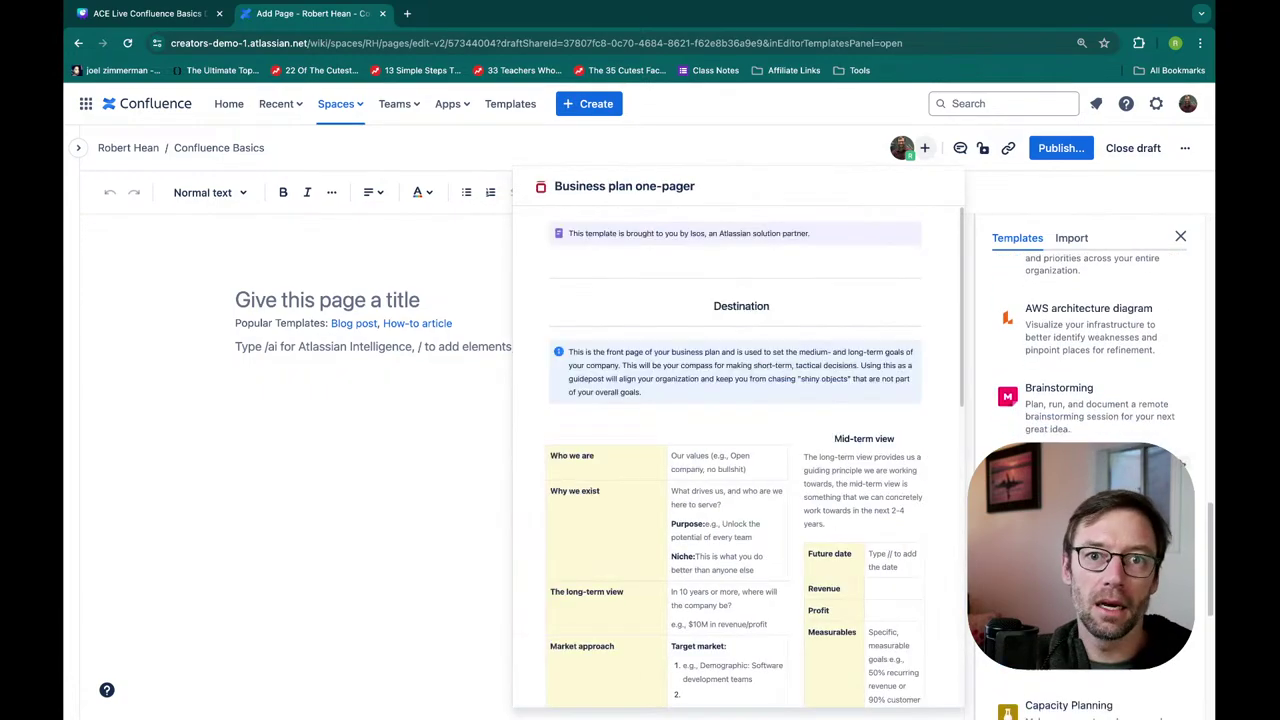
scroll(1085, 630, down, 8)
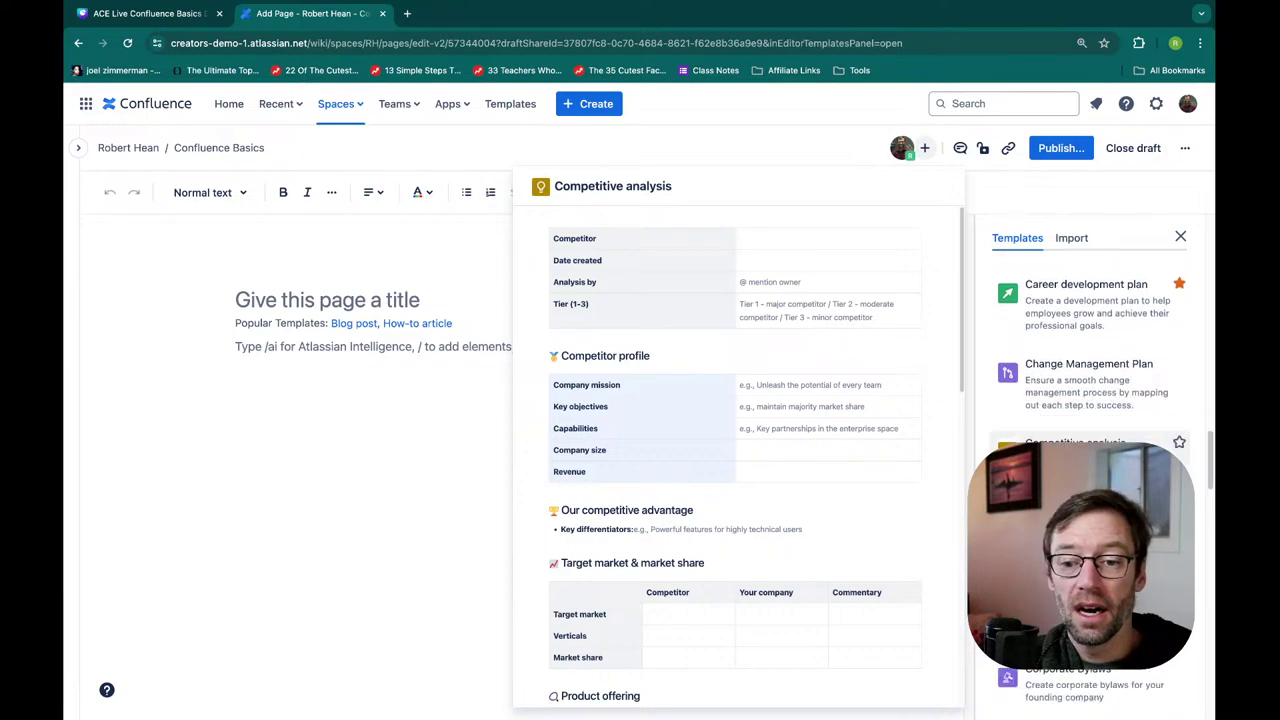
scroll(1085, 630, down, 2)
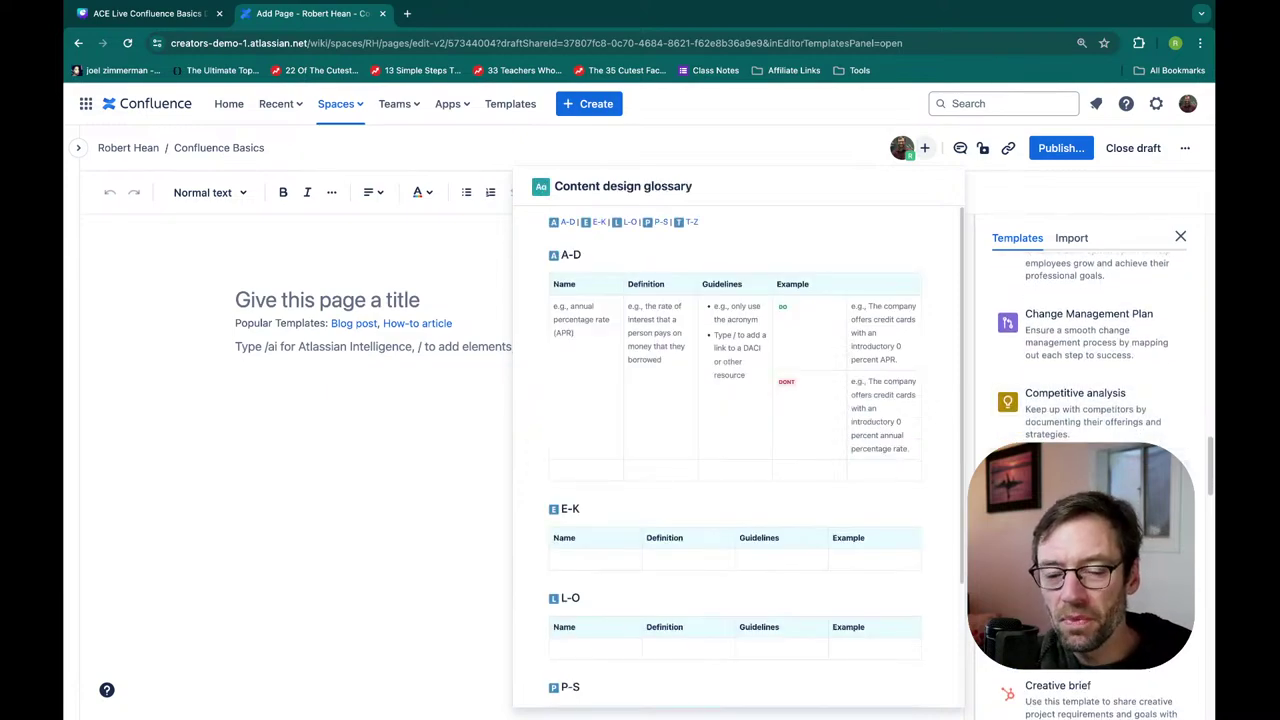
scroll(1085, 630, up, 15)
Star the Blog post template in the template list
scroll(1085, 630, down, 3)
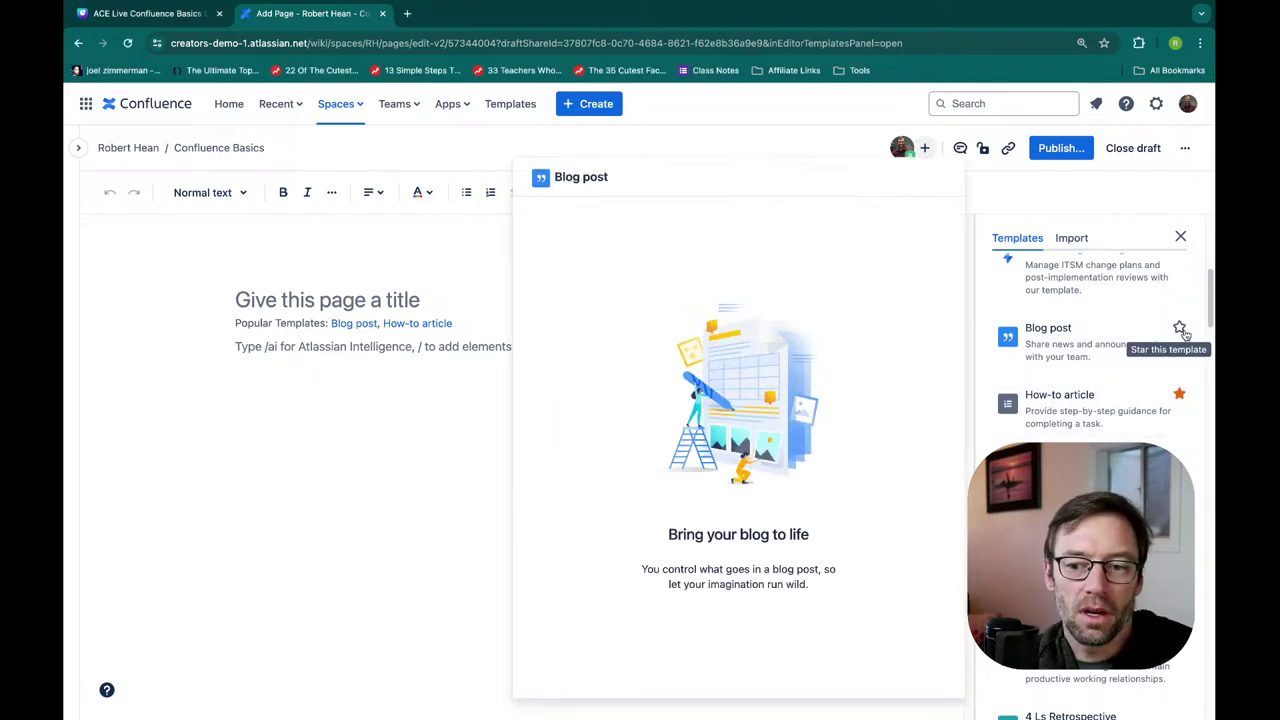
click(1180, 330)
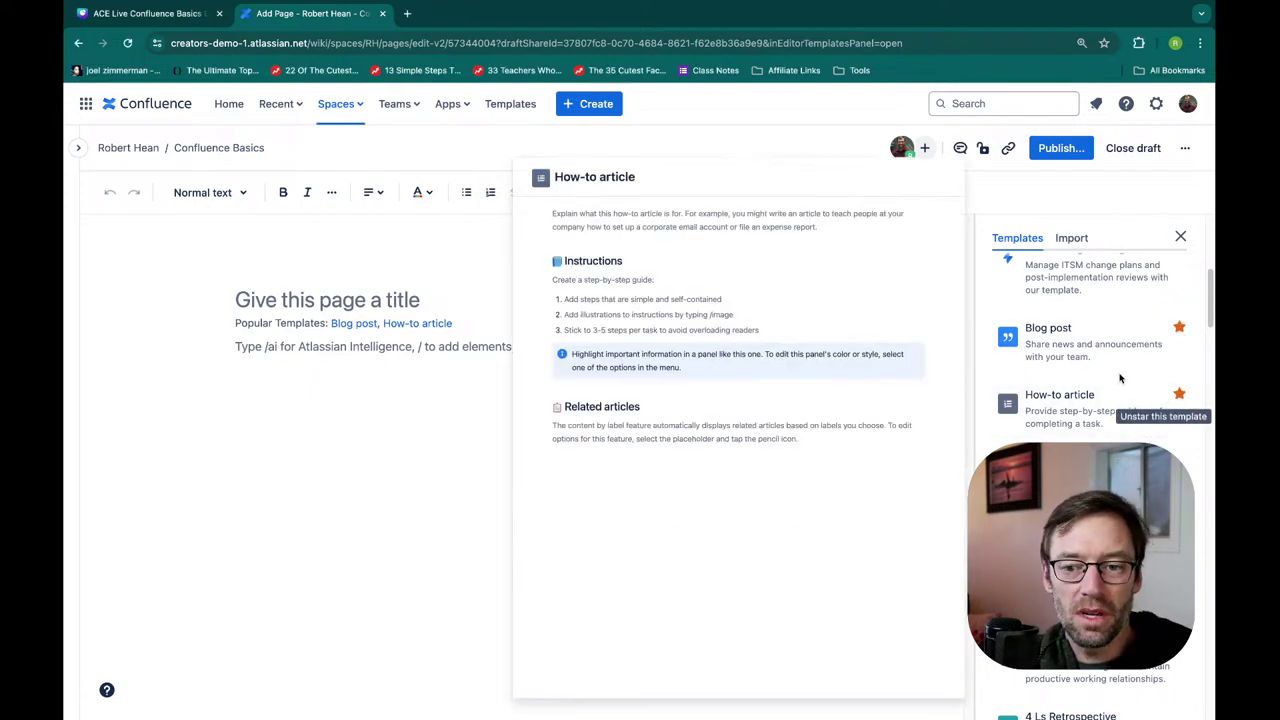
scroll(1120, 378, up, 5)
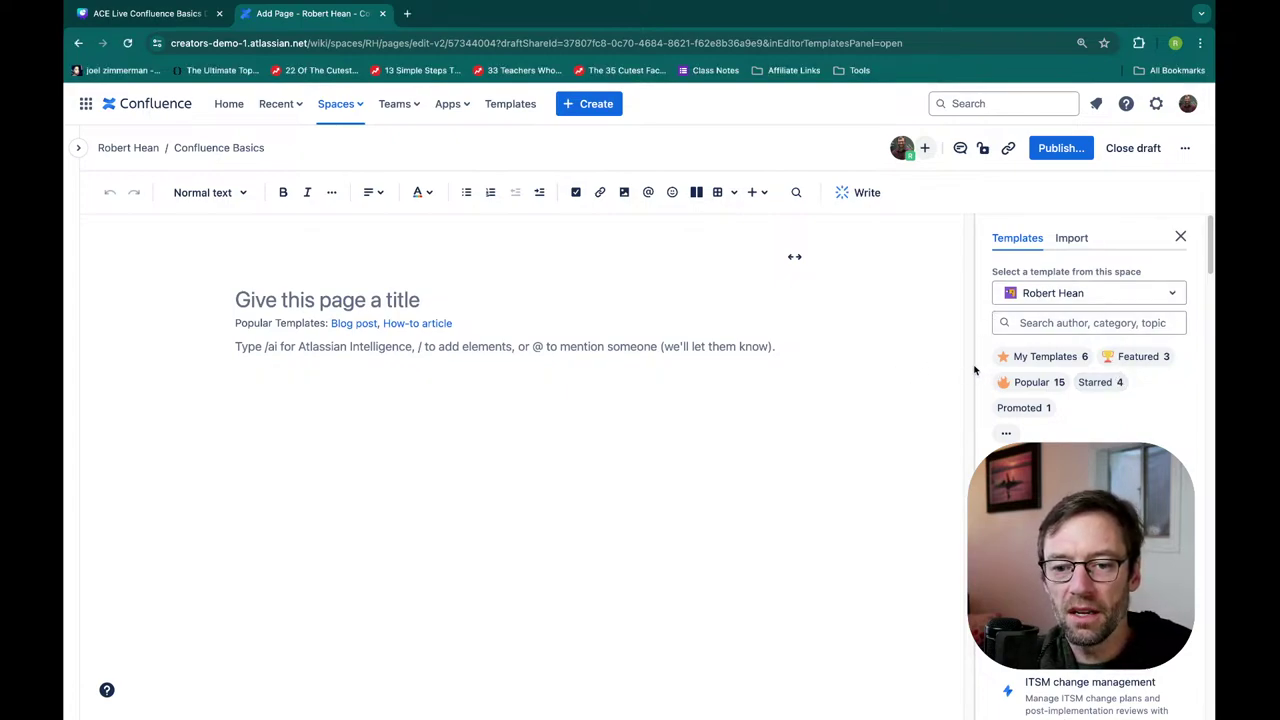
Filter the template list by My Templates to review its entries, and switch the filter to Featured
click(1040, 356)
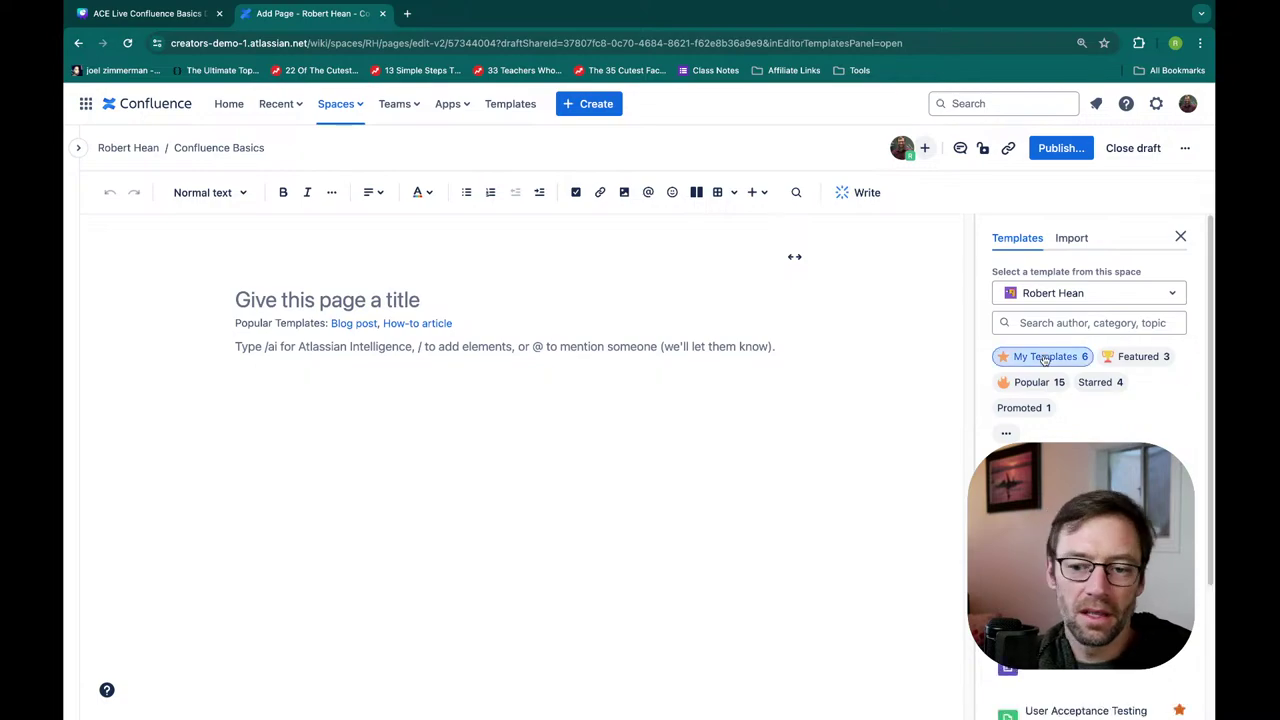
scroll(1060, 420, down, 3)
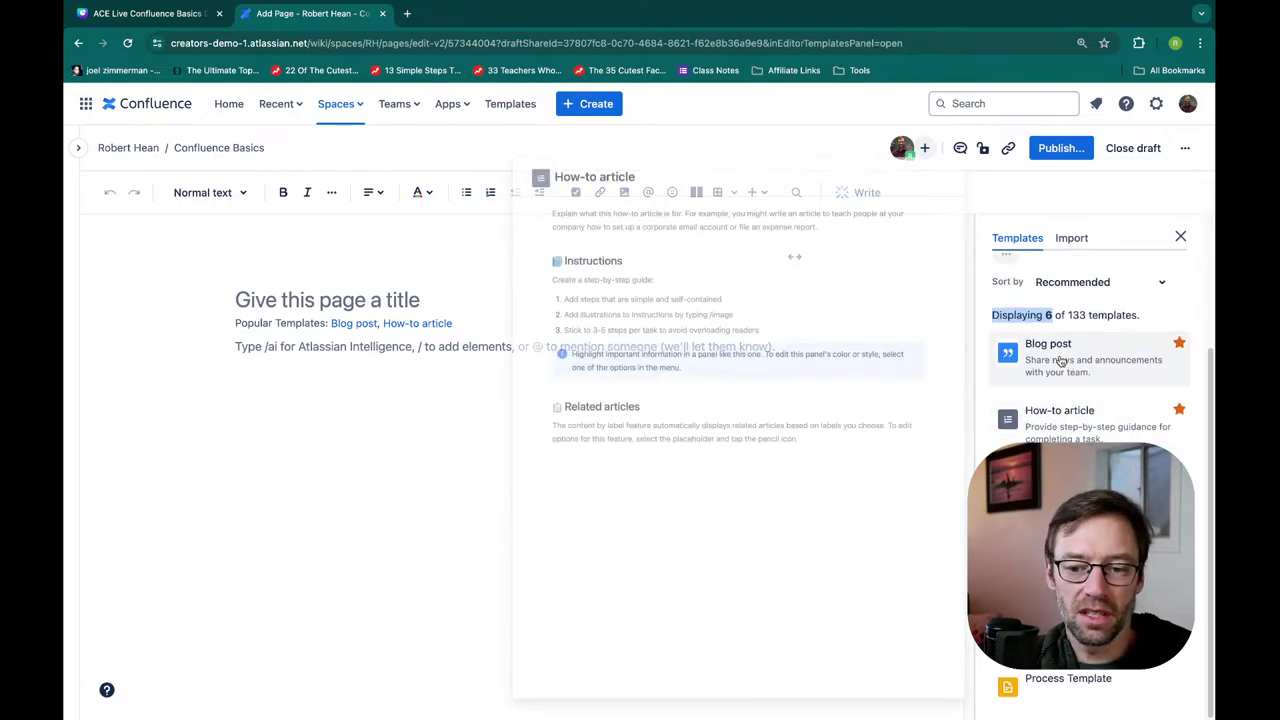
scroll(1080, 400, up, 3)
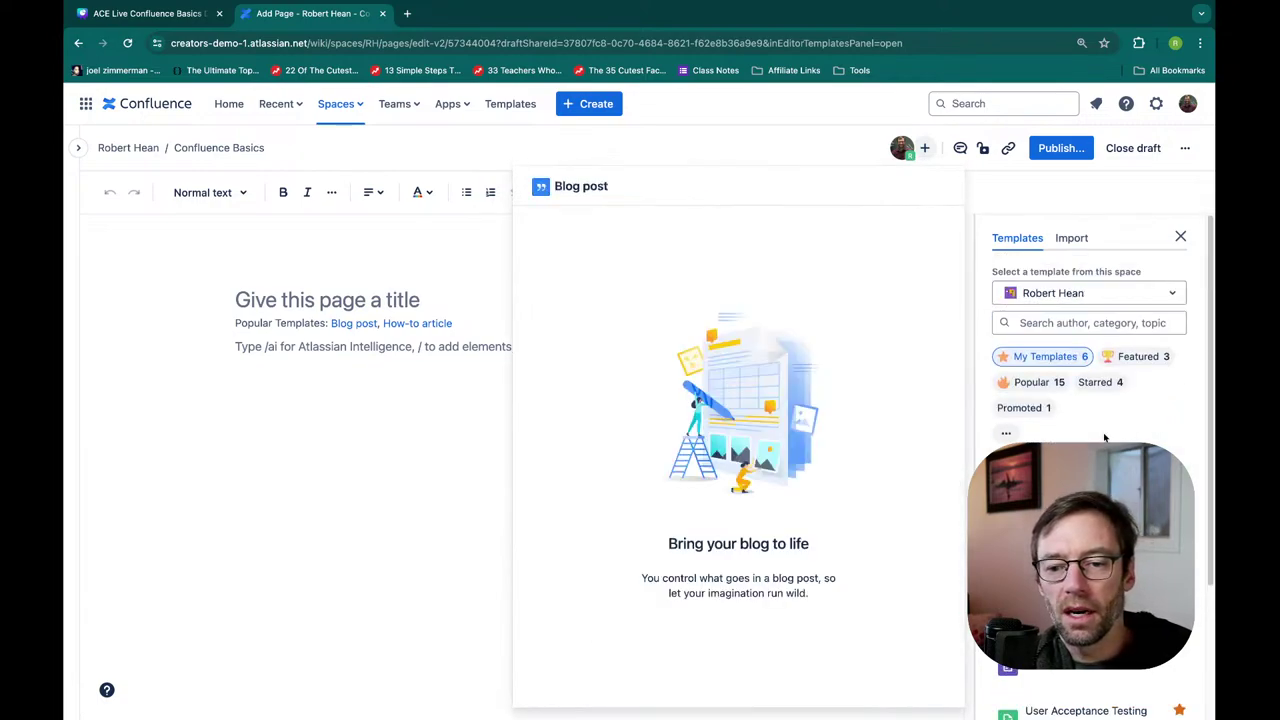
click(1066, 358)
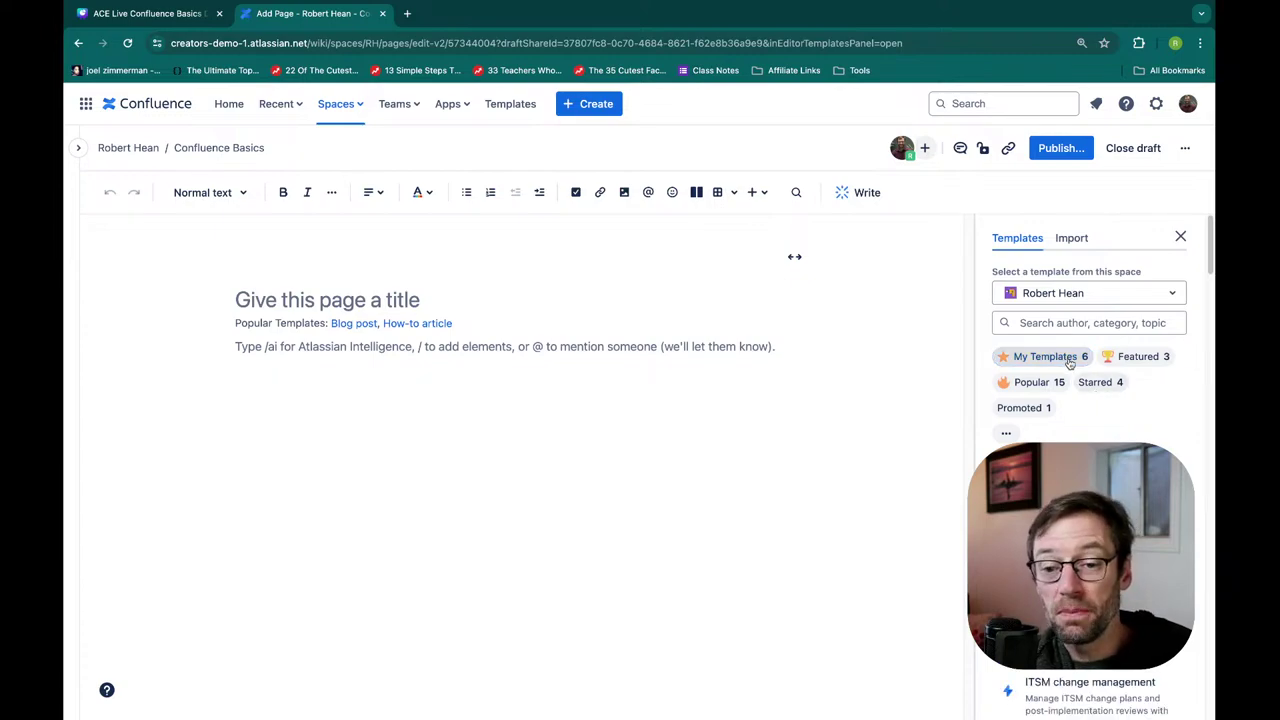
click(1137, 360)
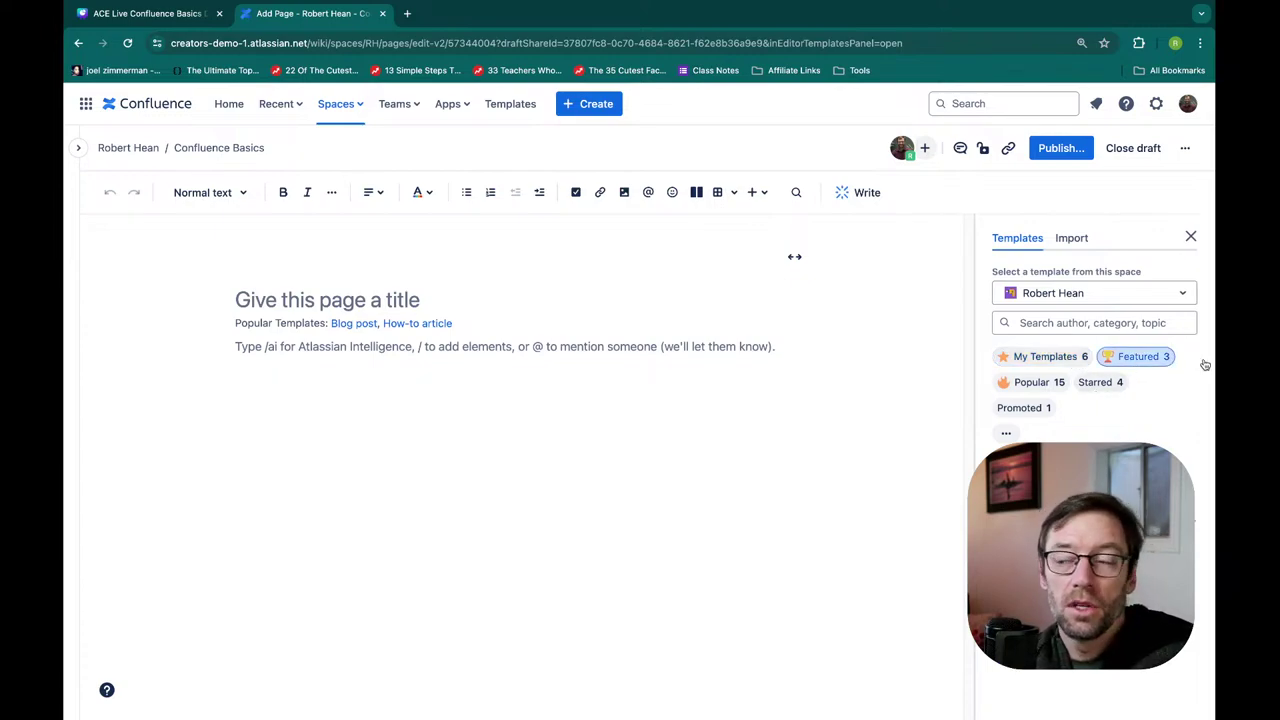
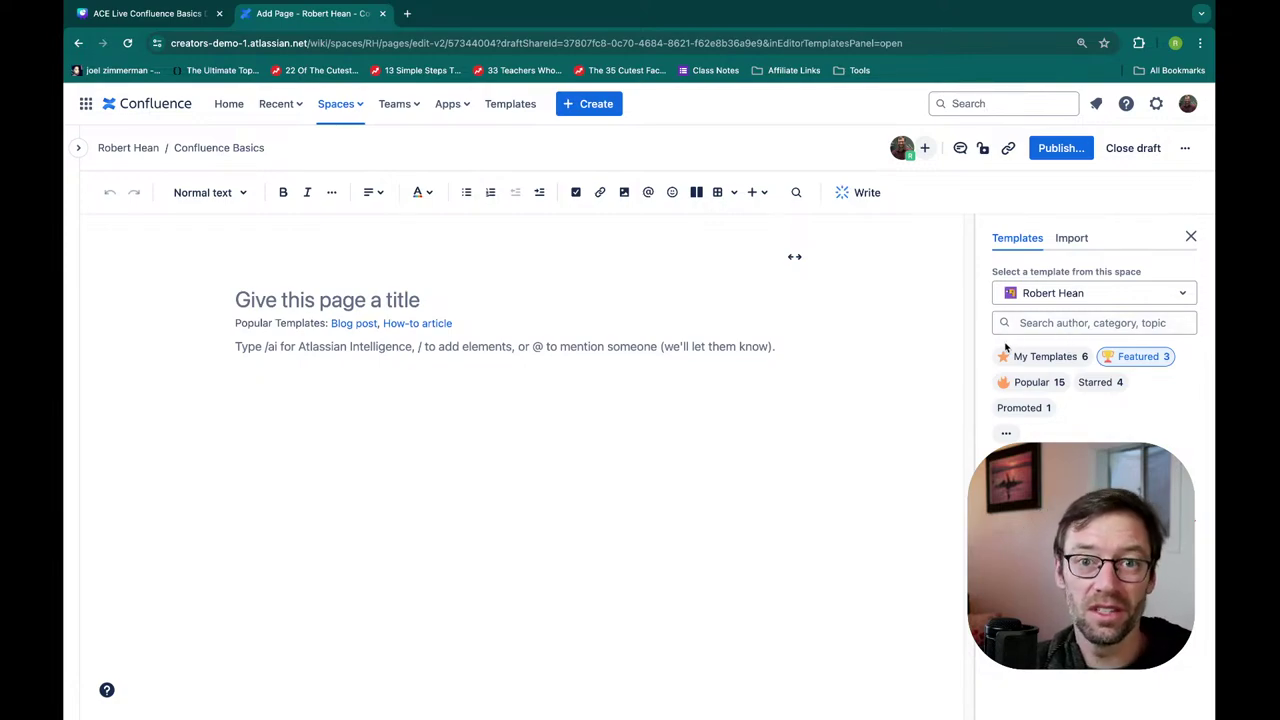
Search the templates for "how" and keep the personal space as the template source
click(1072, 322)
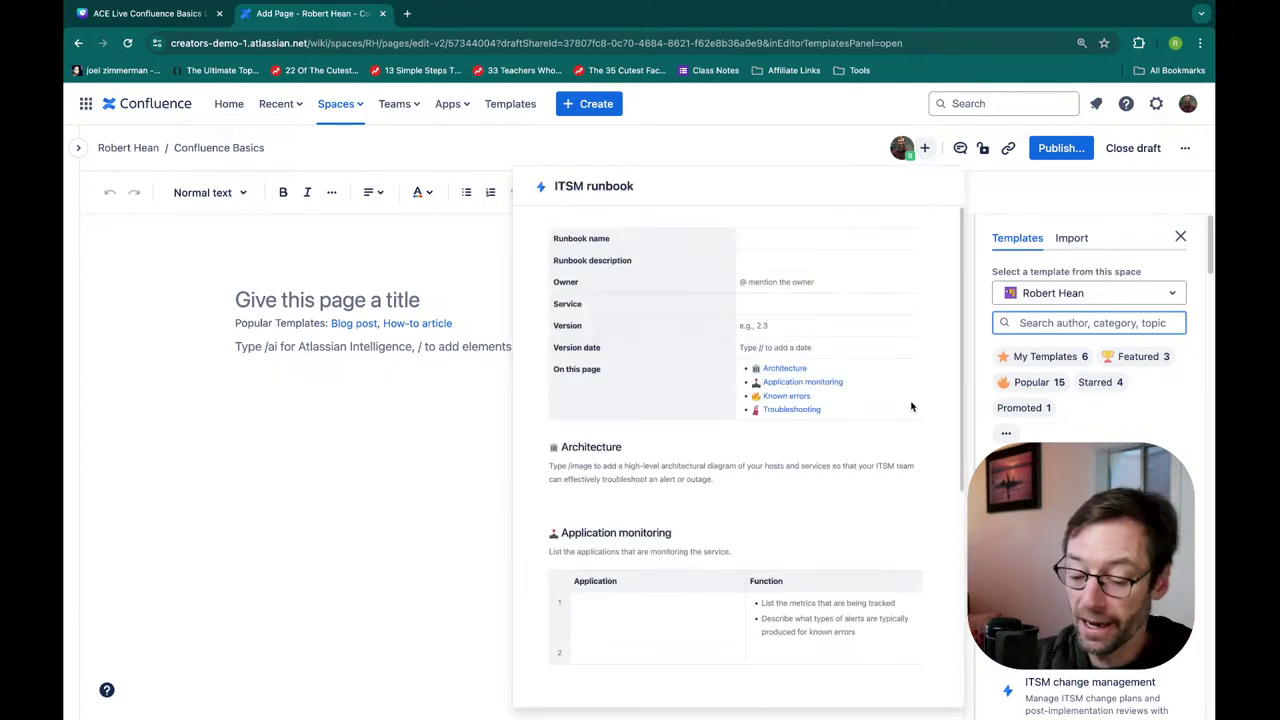
text(how)
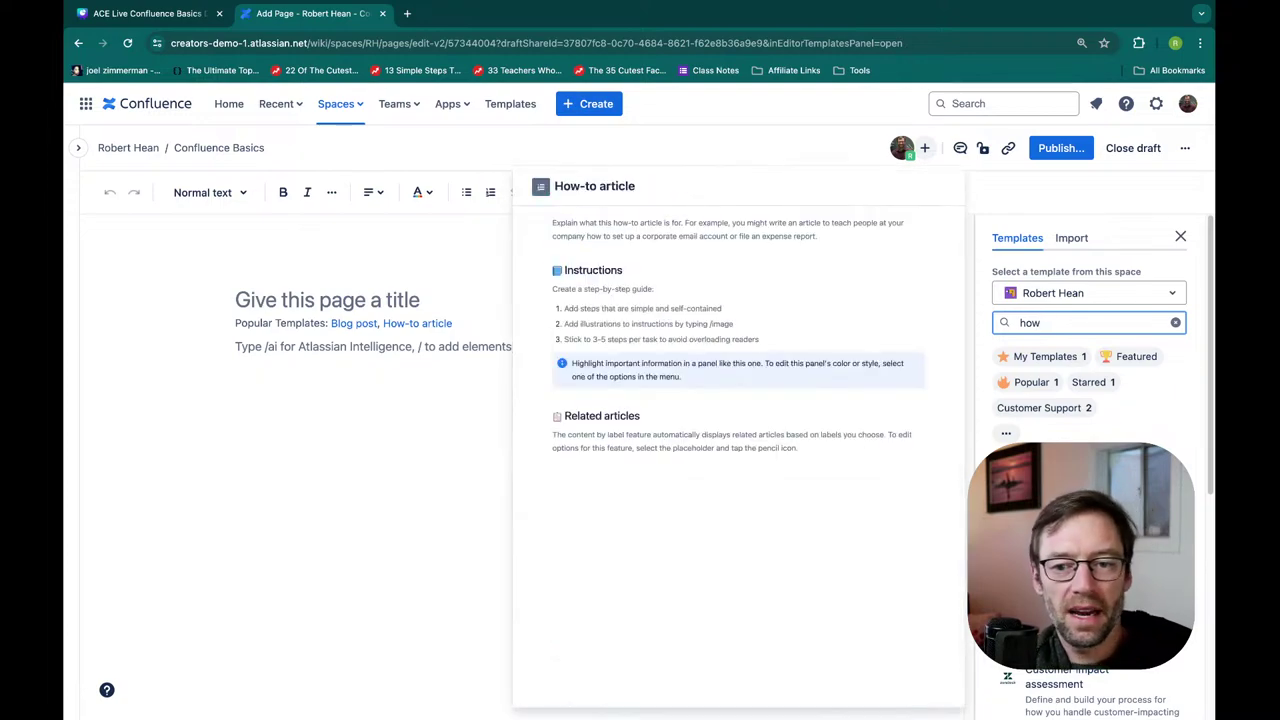
click(1062, 300)
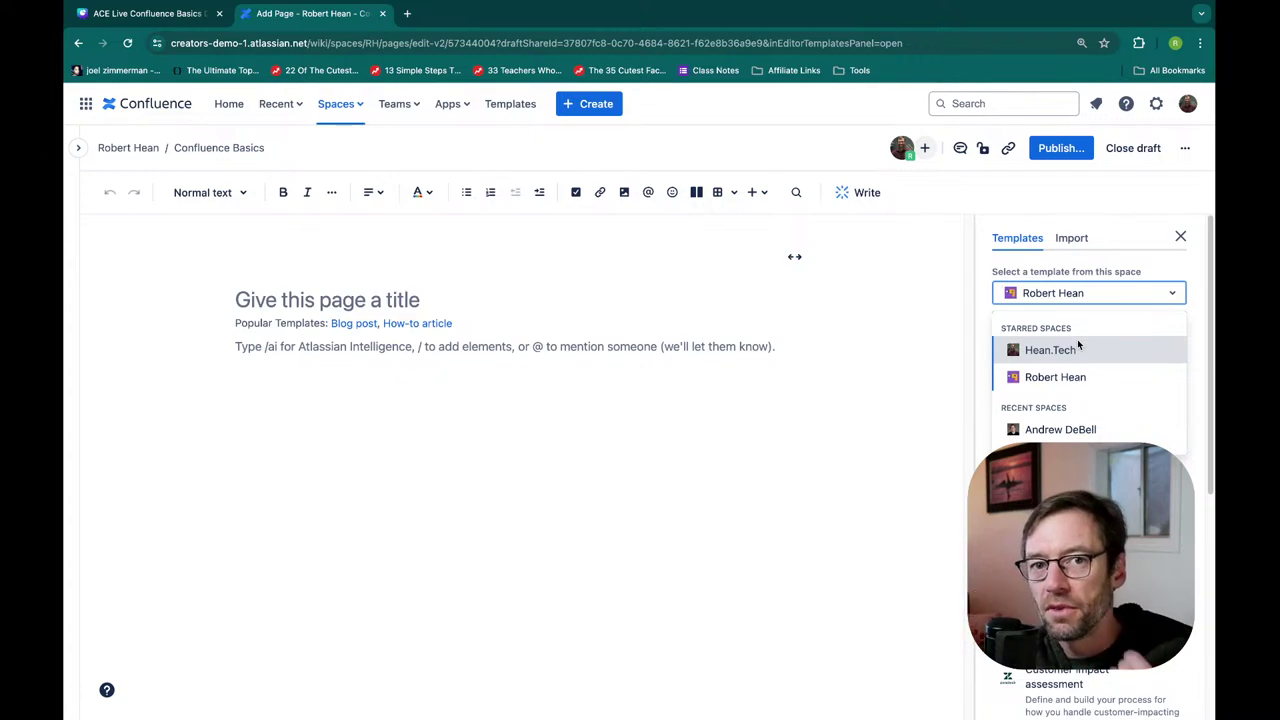
click(1205, 292)
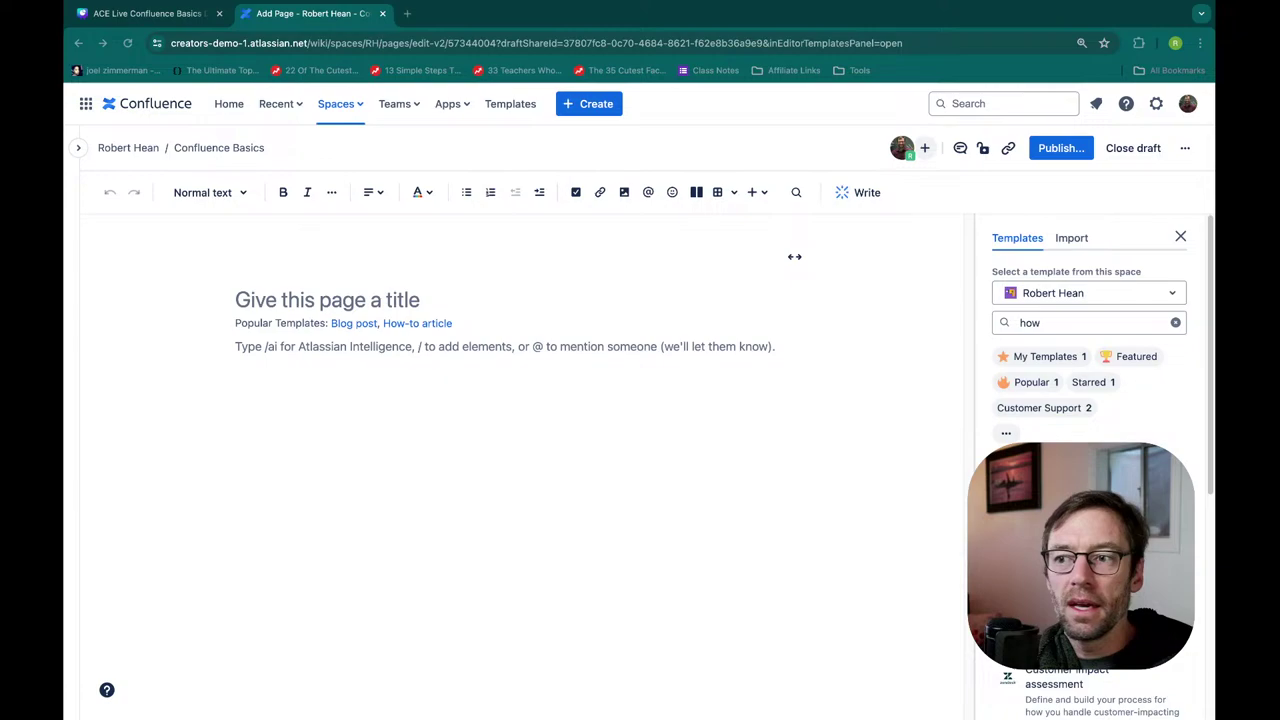
click(1124, 293)
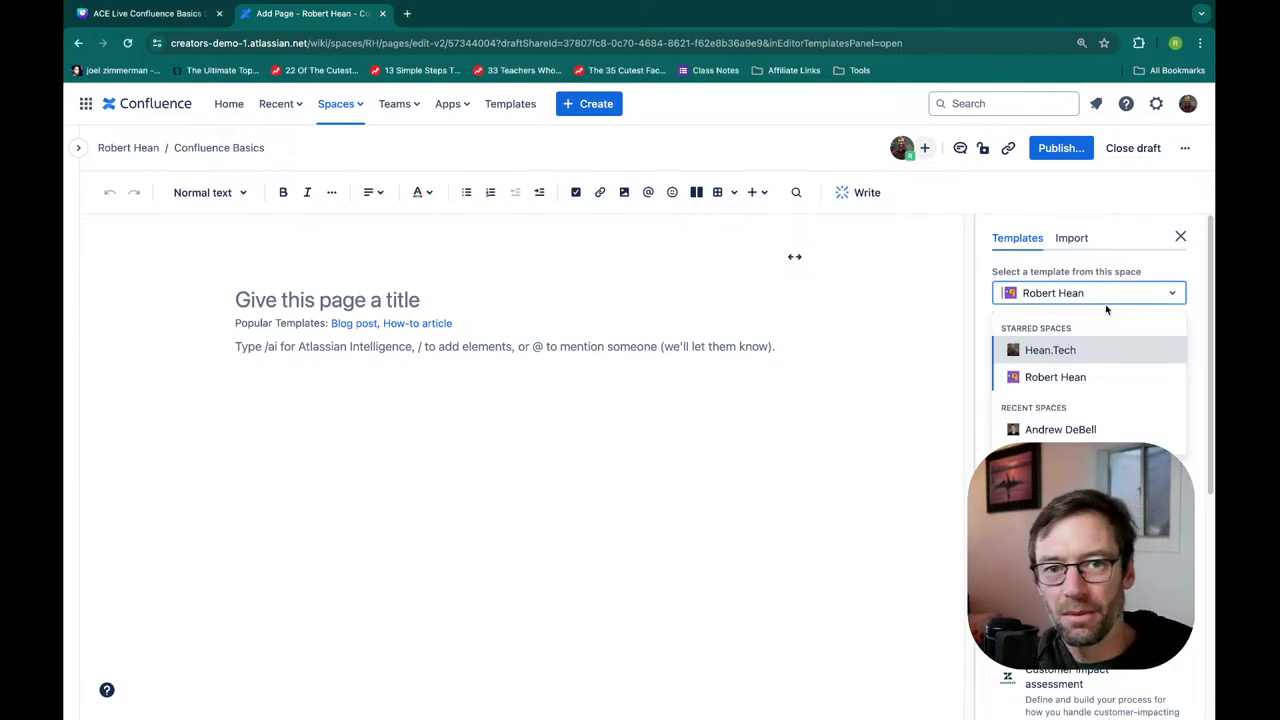
click(1100, 377)
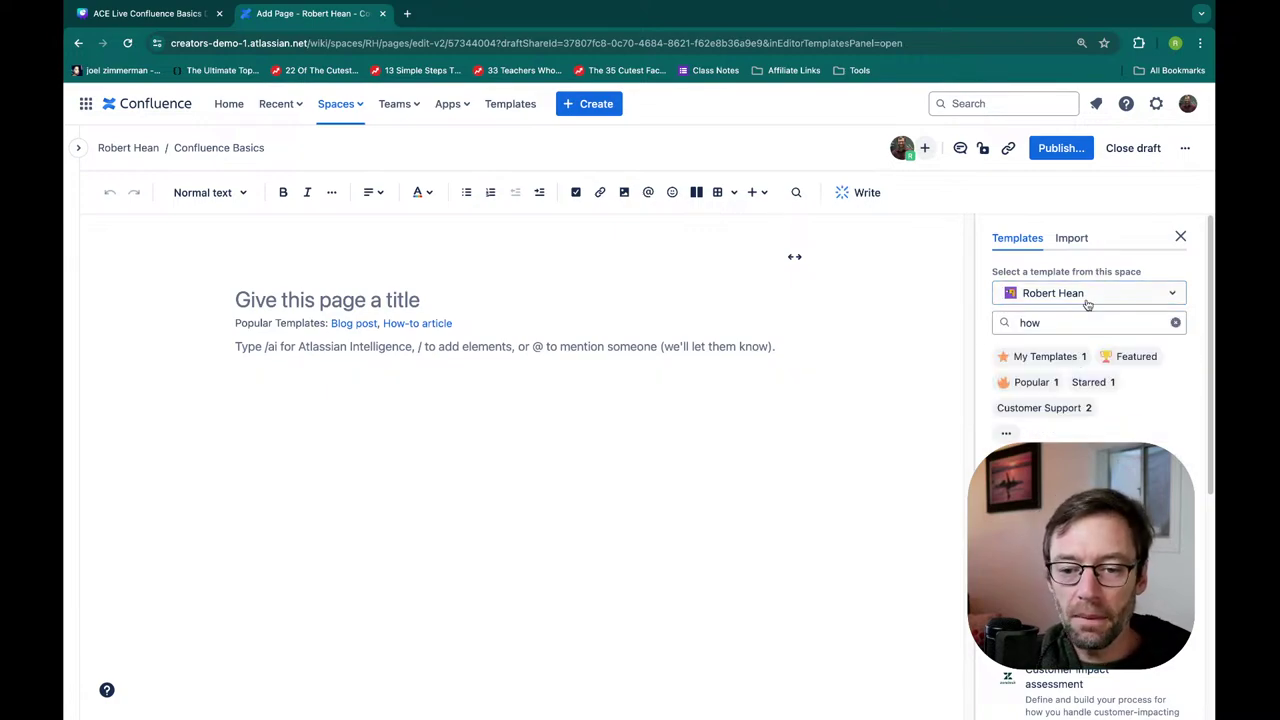
Apply the How-to article template to the draft and title the page "How to compare Azure"
mouse_move(1080, 470)
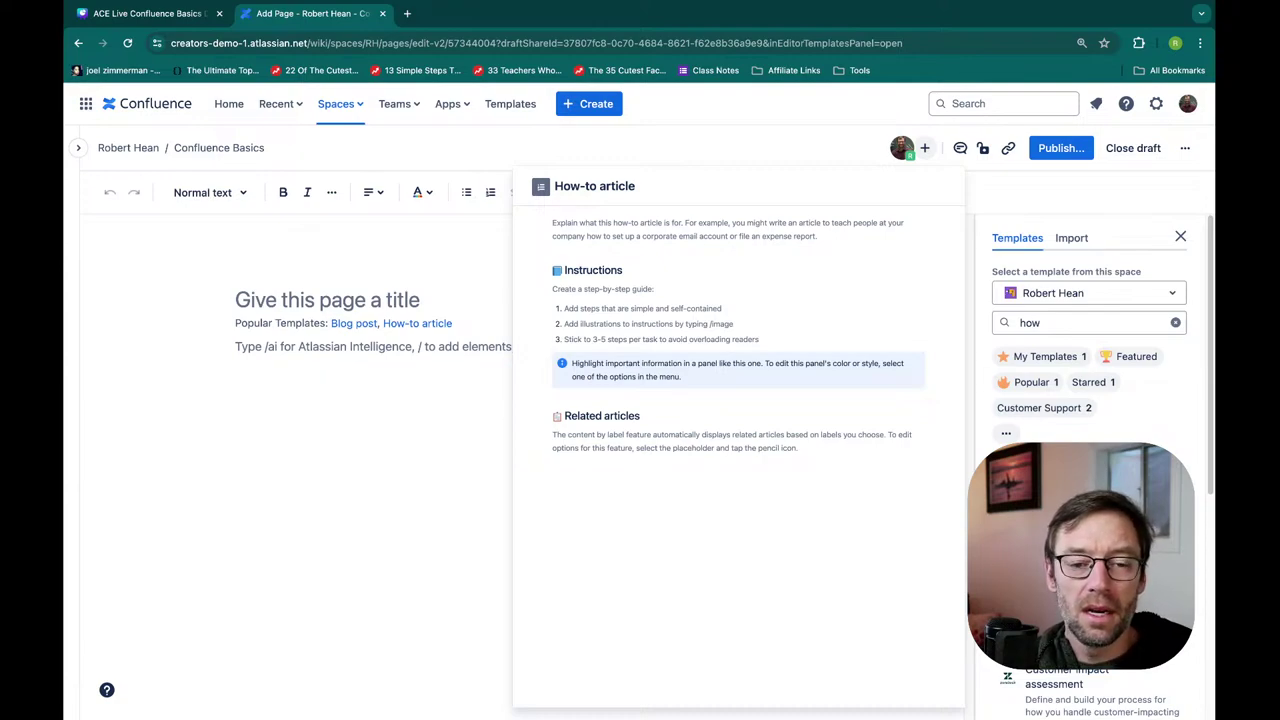
click(866, 410)
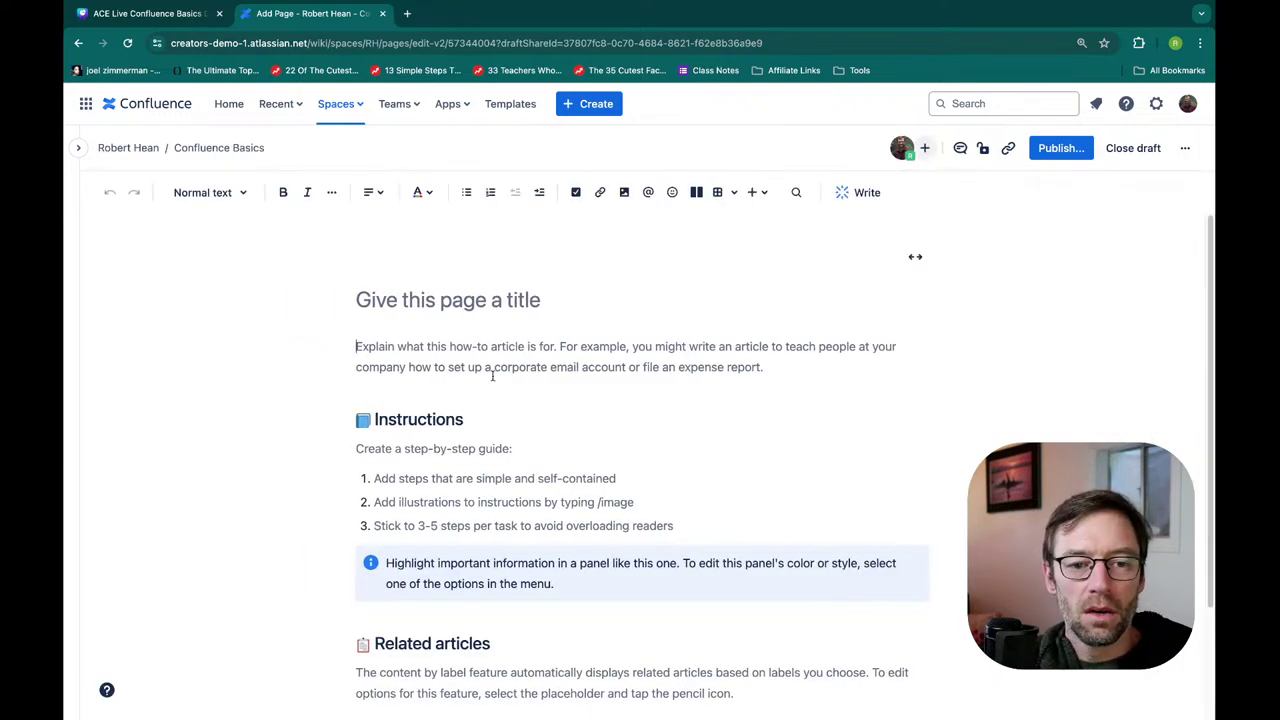
click(416, 303)
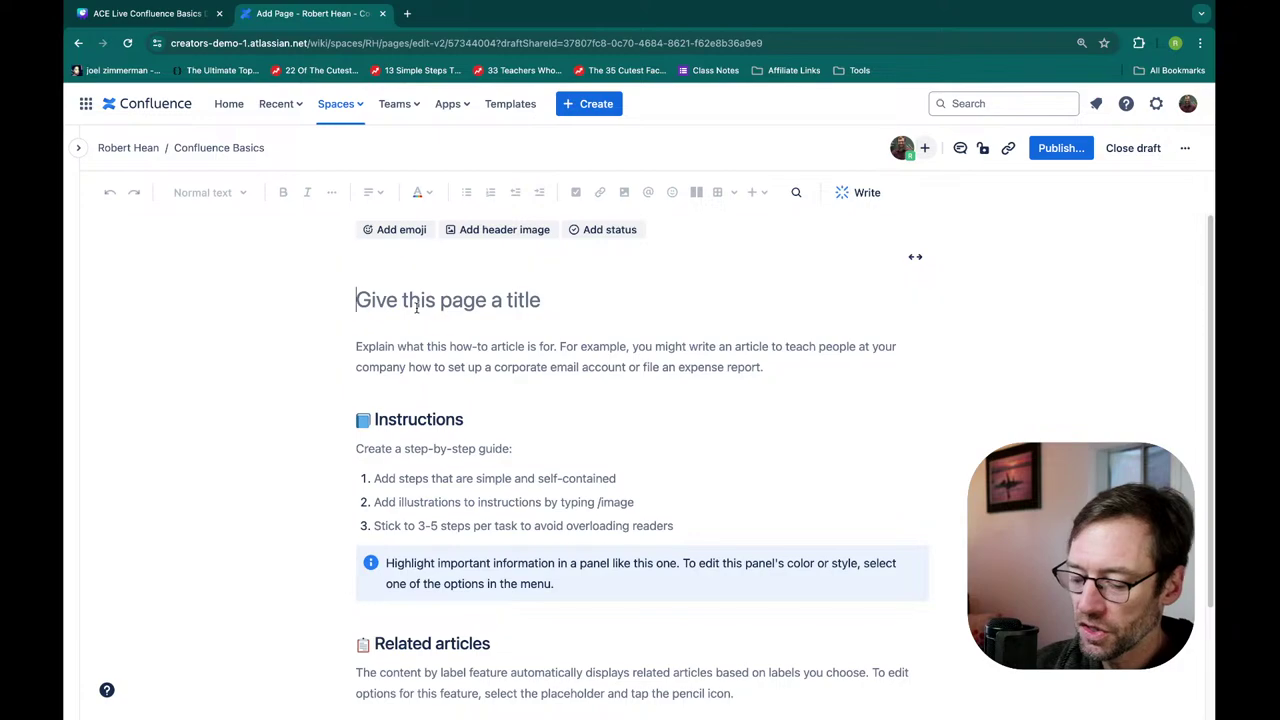
text(How to compare Azure)
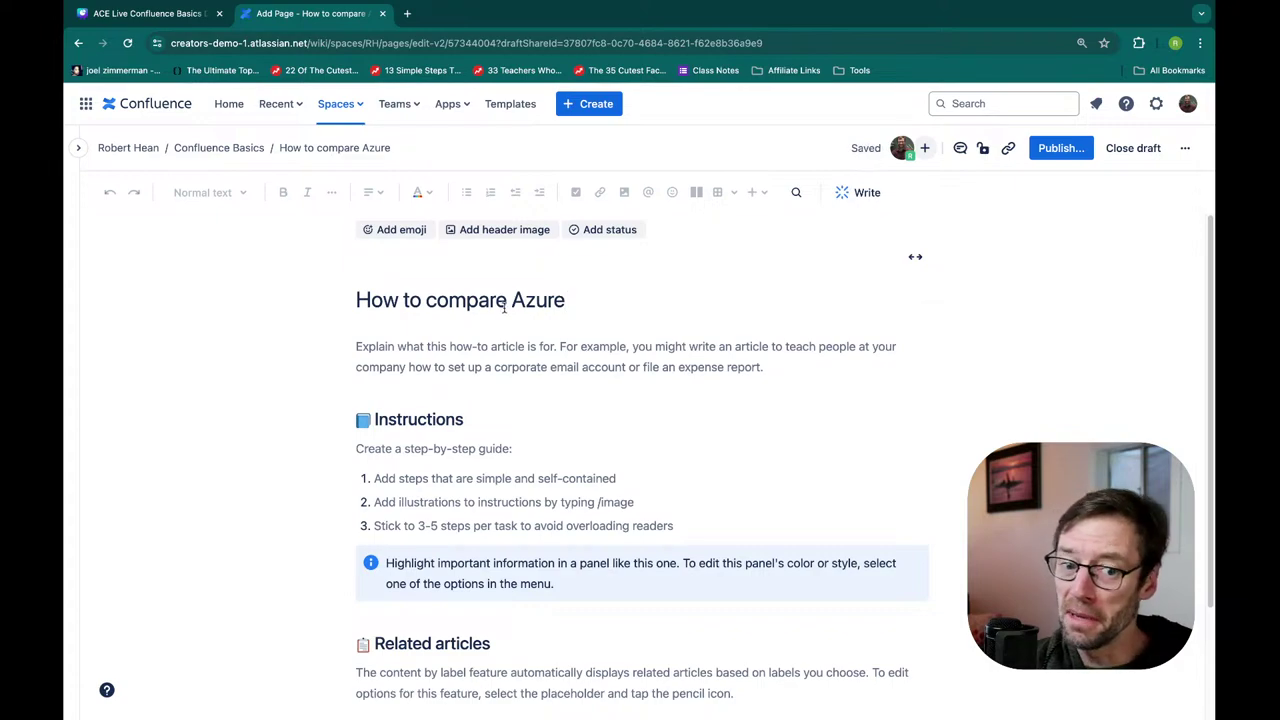
Replace the first placeholder in the numbered Instructions list with three items: "Step 1", "Step 2" and "Step 3"
scroll(504, 308, down, 2)
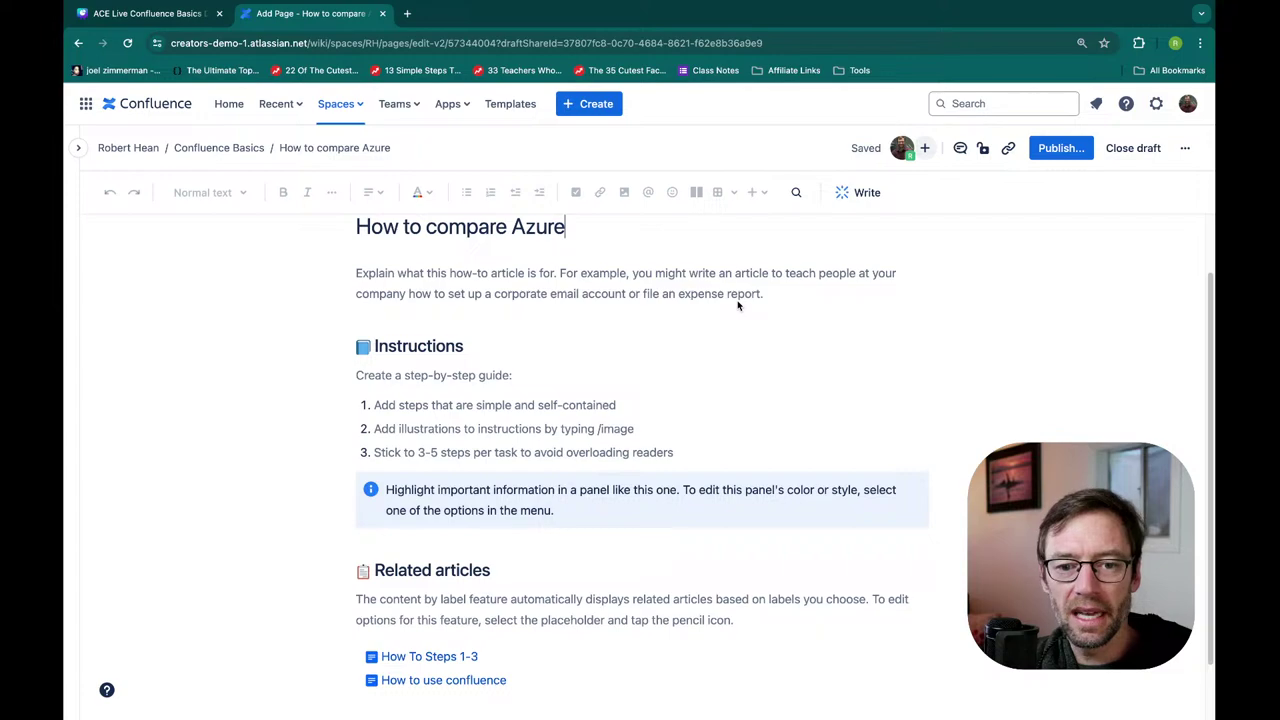
click(622, 428)
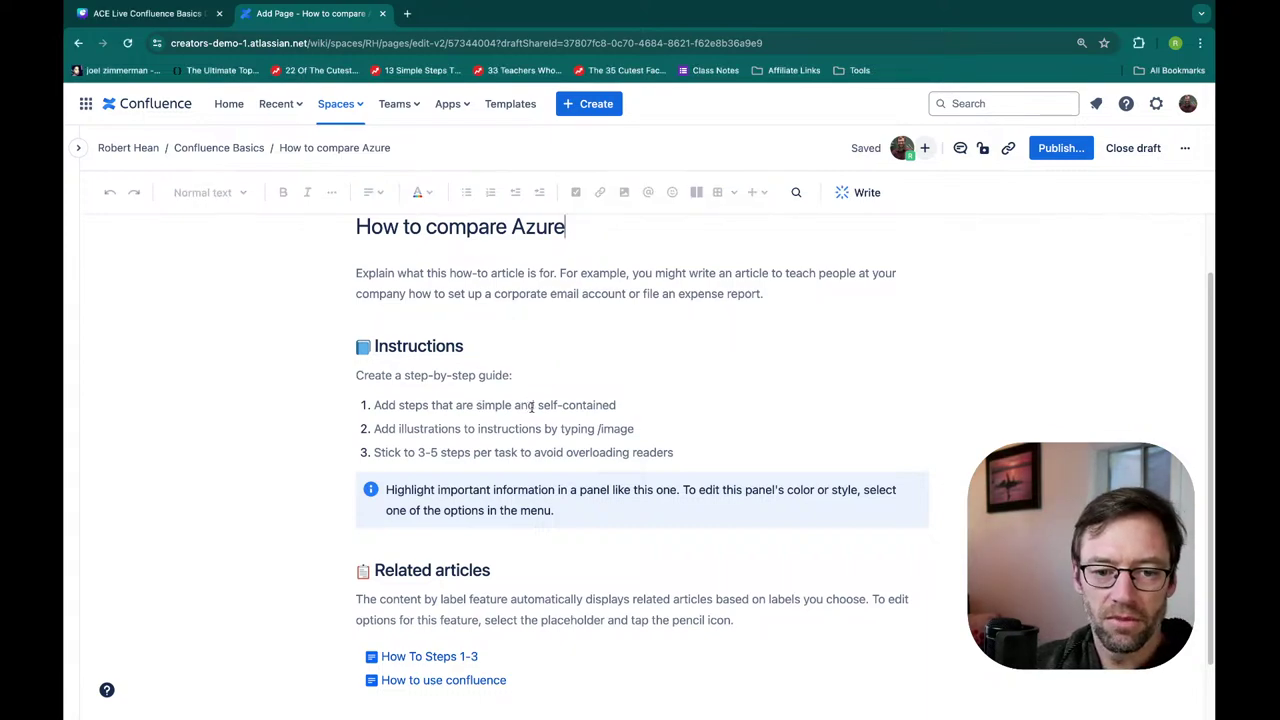
click(618, 405)
text(Step 1)
key(Return)
text(Step 2)
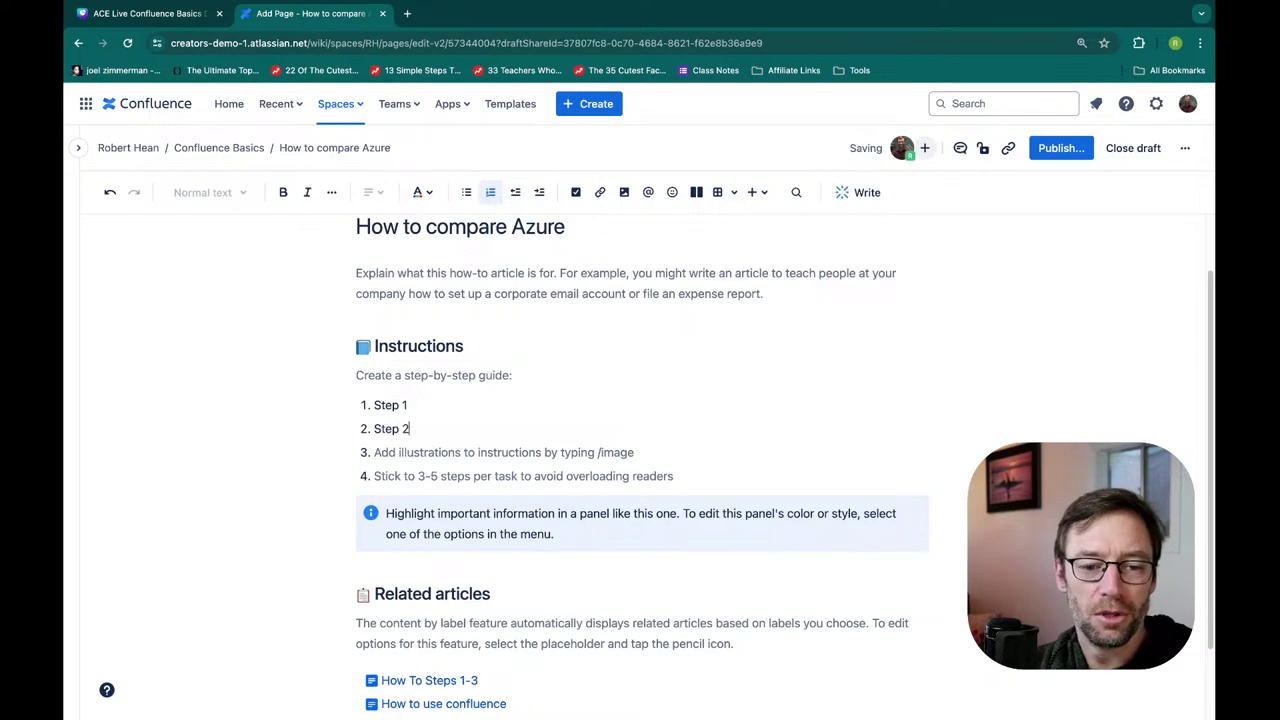
key(Return)
text(Step 3)
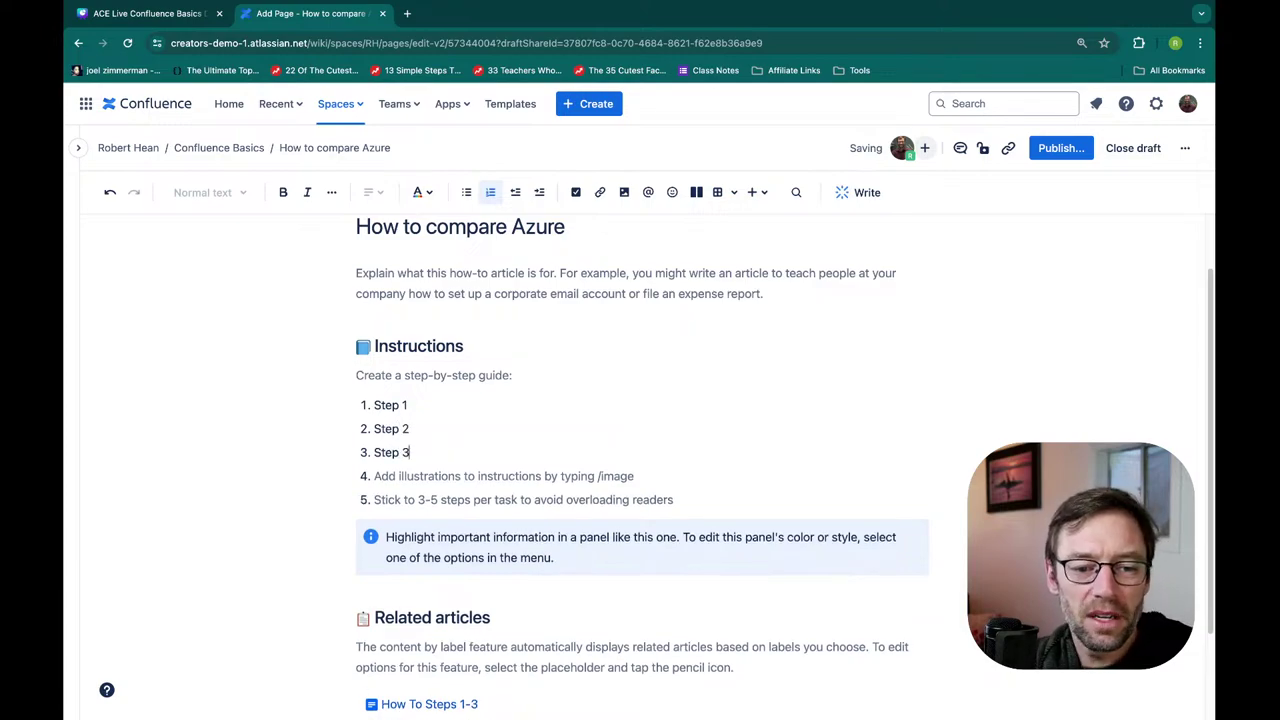
Examine the additional formatting and text colour options for the first list item and for the page title
scroll(605, 375, up, 2)
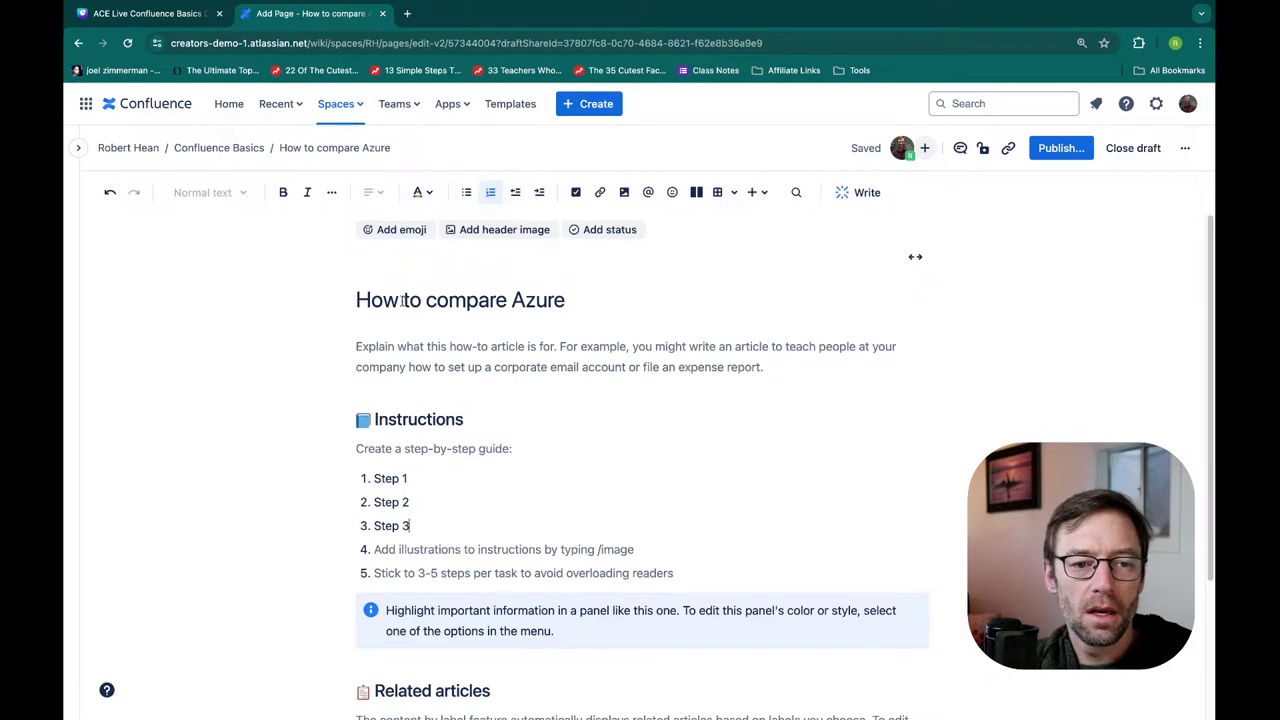
double_click(388, 479)
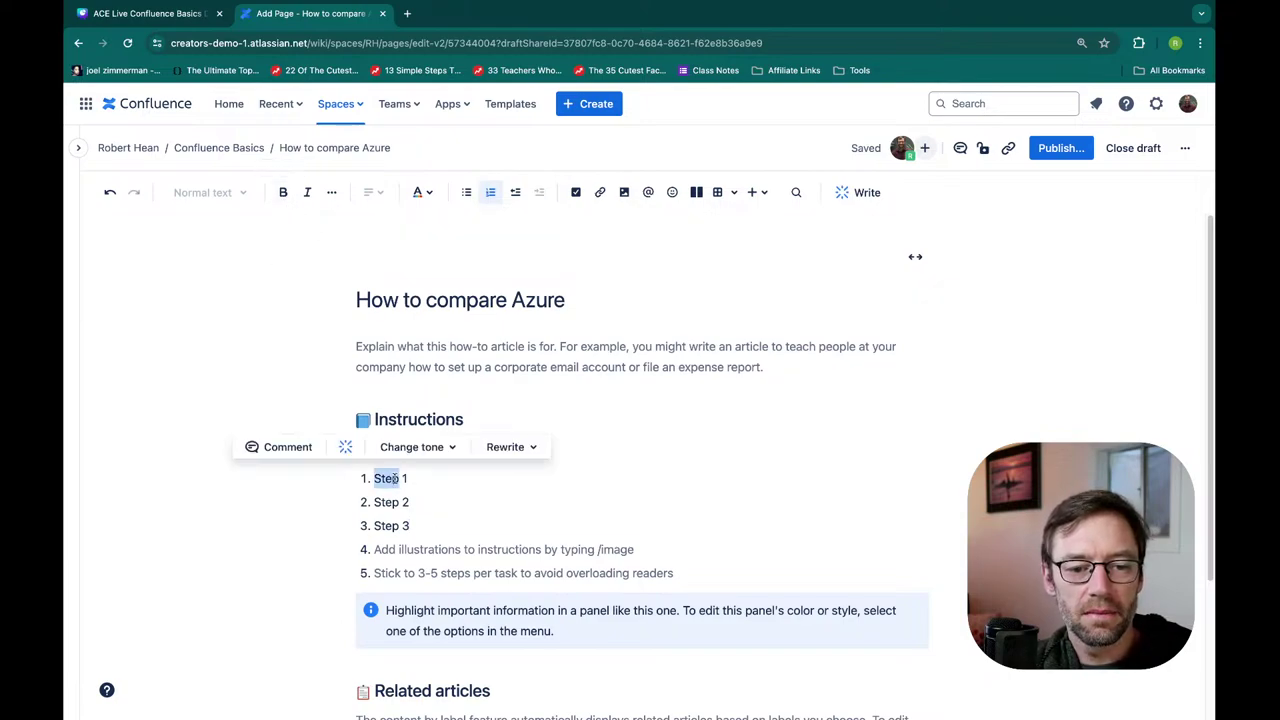
click(331, 193)
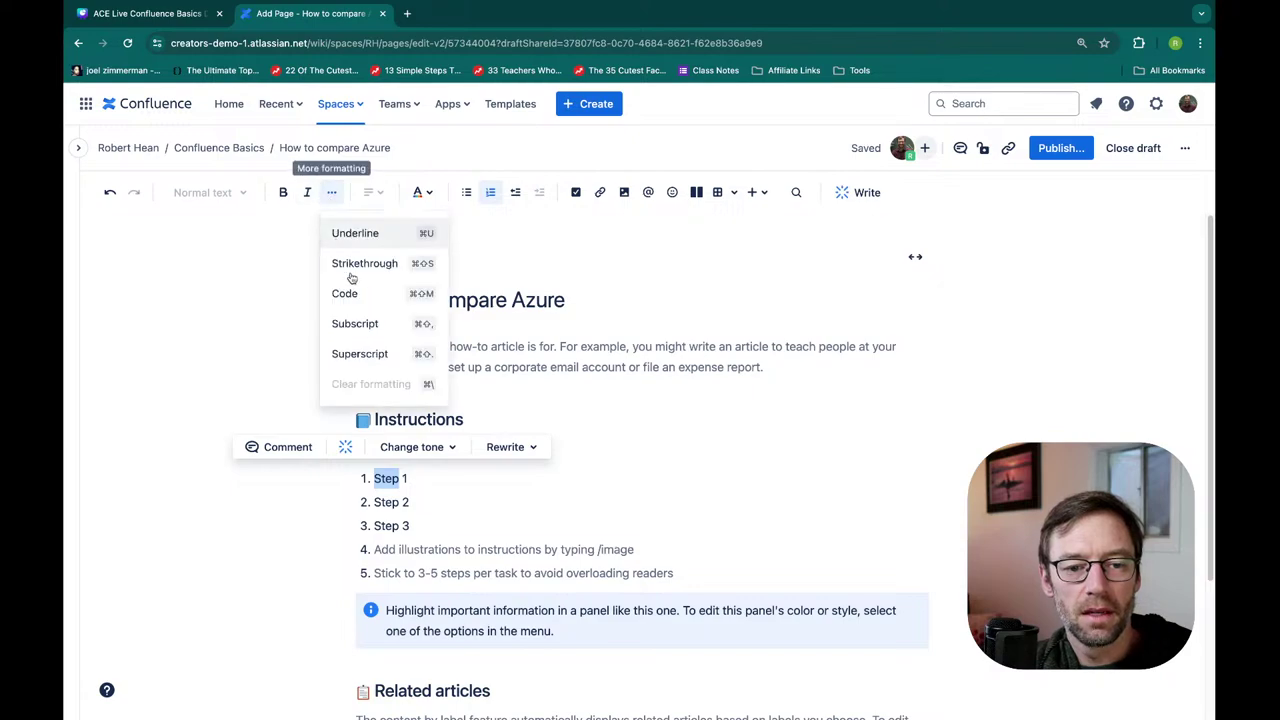
click(424, 192)
click(432, 193)
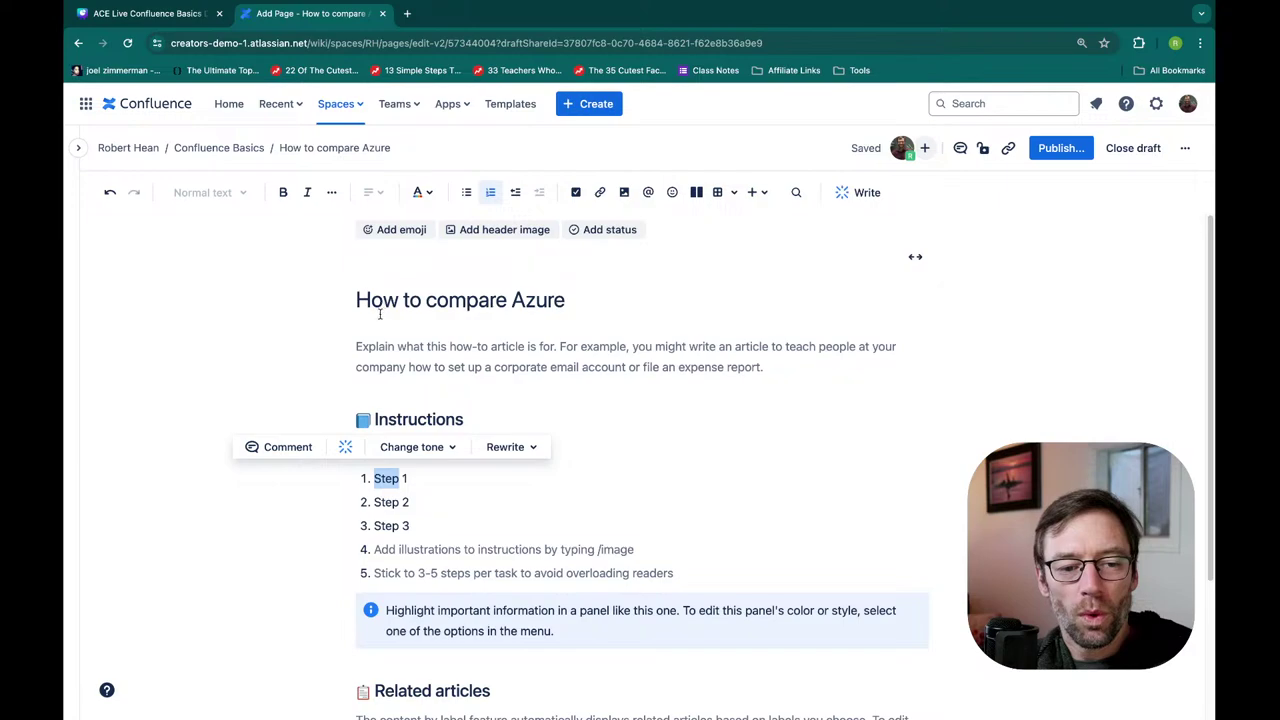
click(317, 357)
click(372, 302)
drag(372, 302, 478, 302)
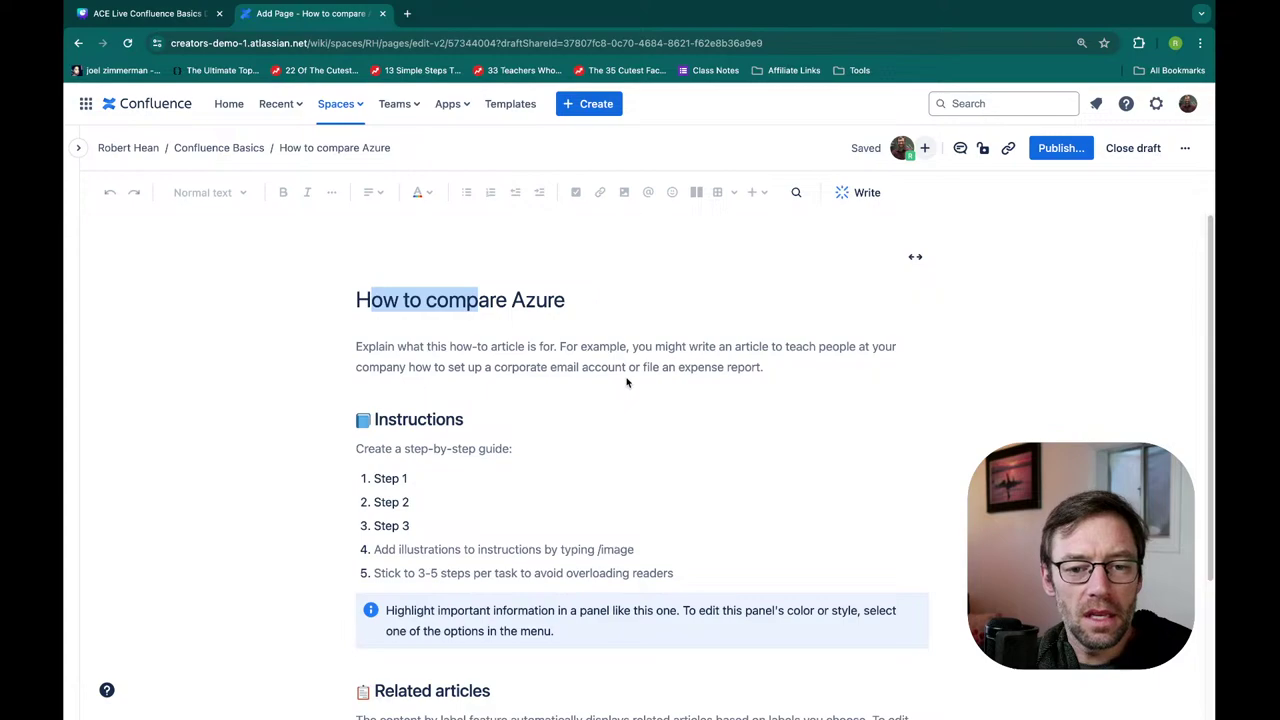
Replace the introductory placeholder paragraph below the page title with "Test"
click(757, 364)
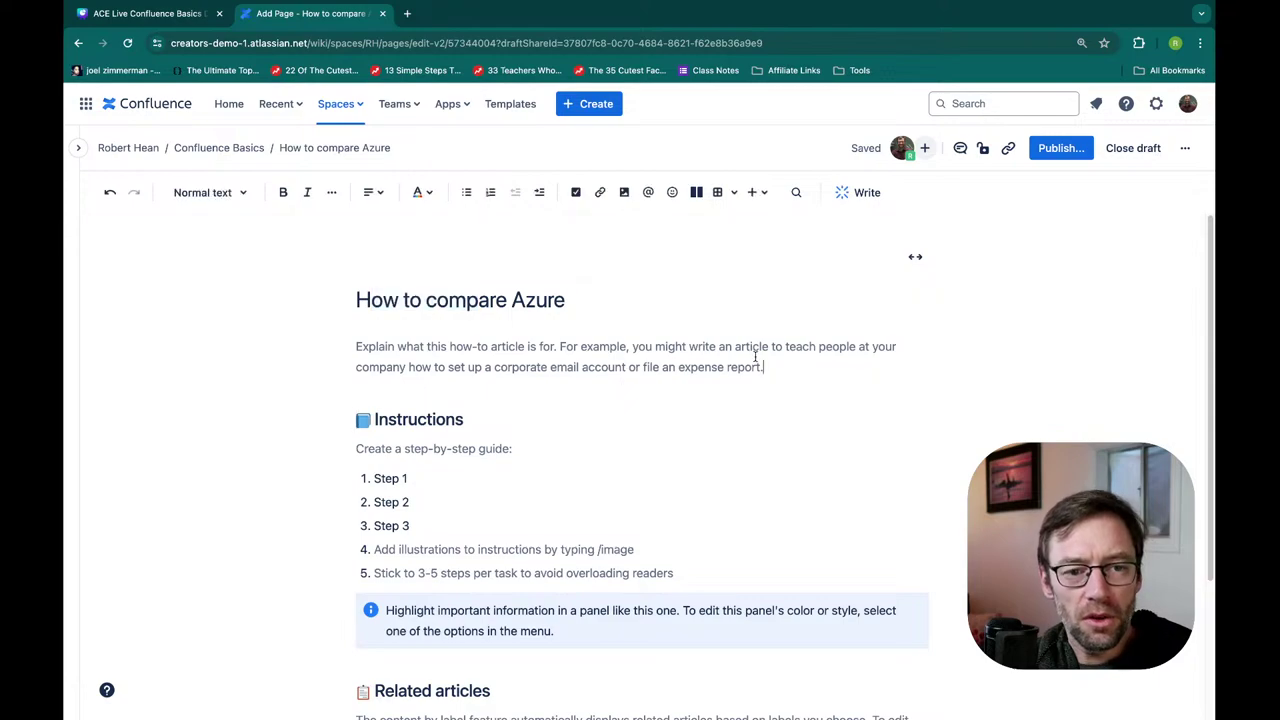
double_click(385, 478)
click(396, 366)
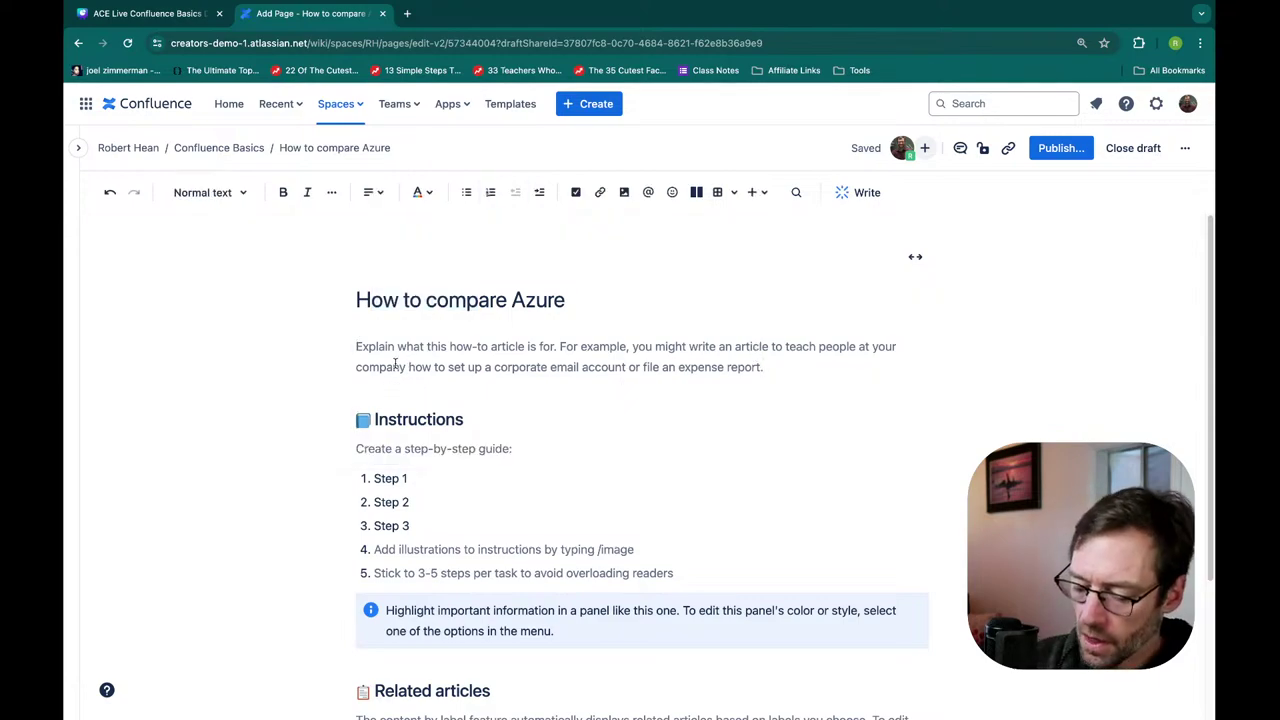
text(Test)
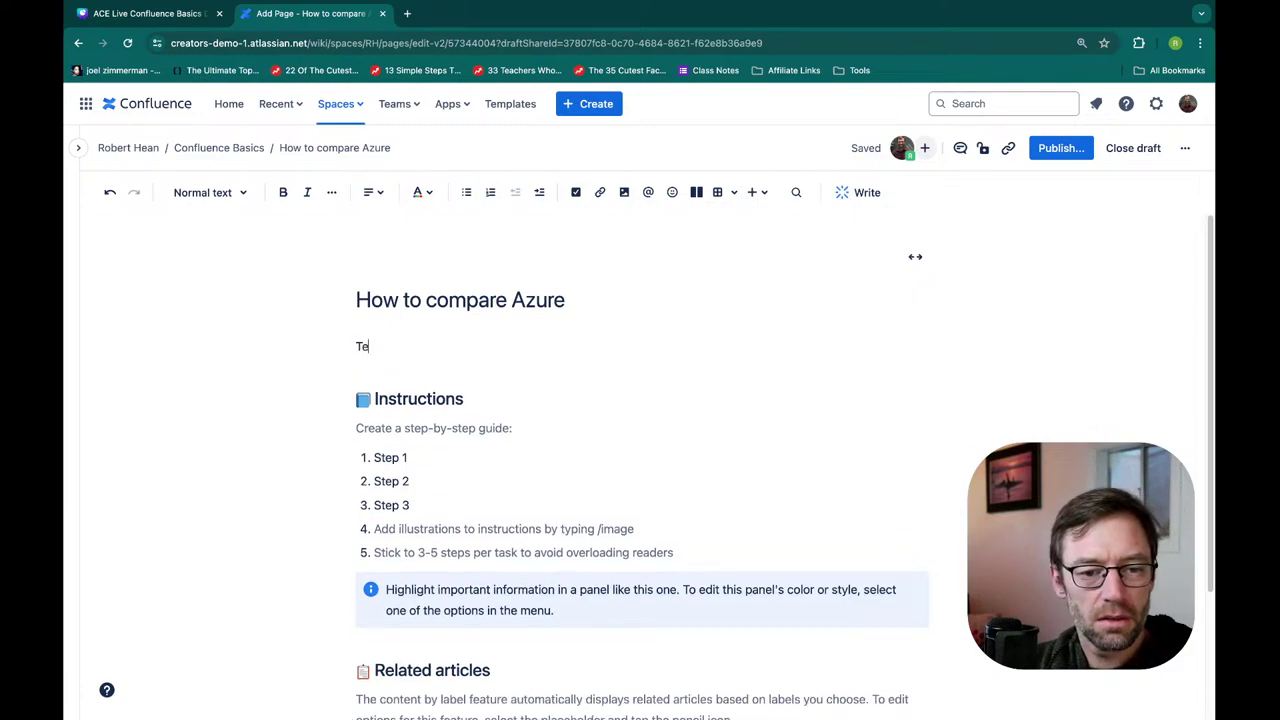
Format the "Test" line as Heading 1, switch it to Heading 2 and start a new paragraph below it
double_click(368, 345)
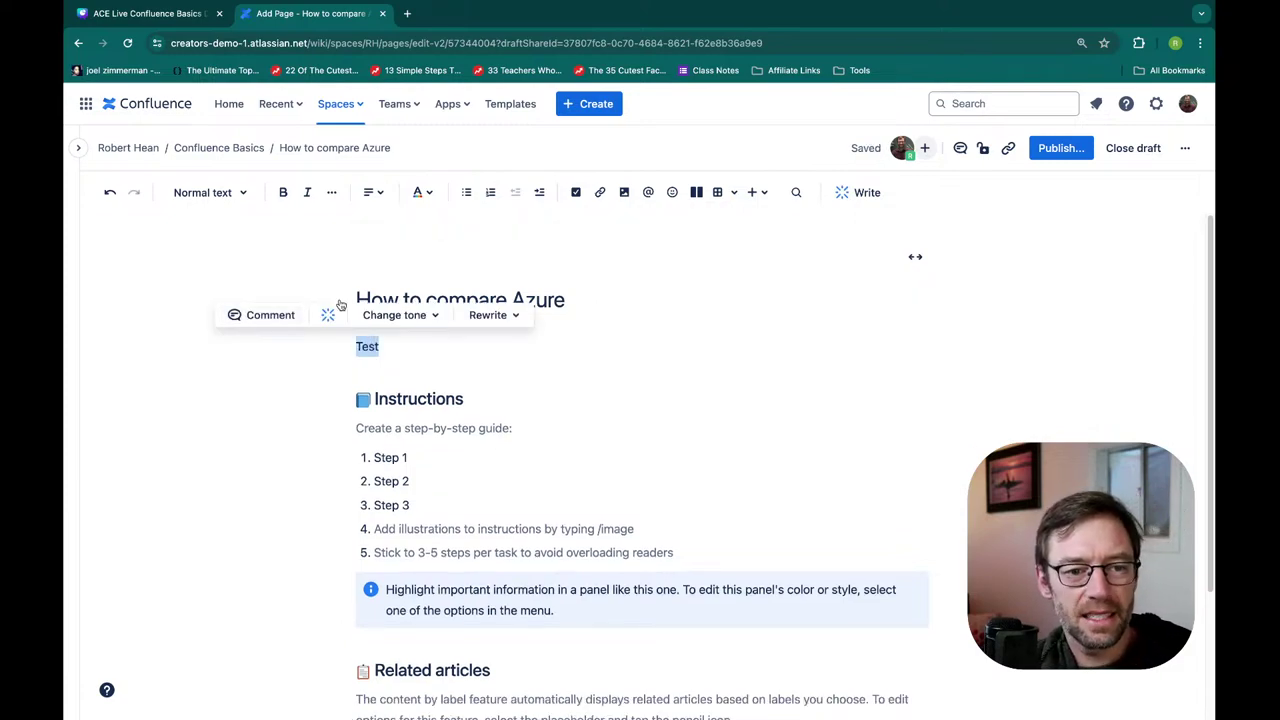
click(228, 192)
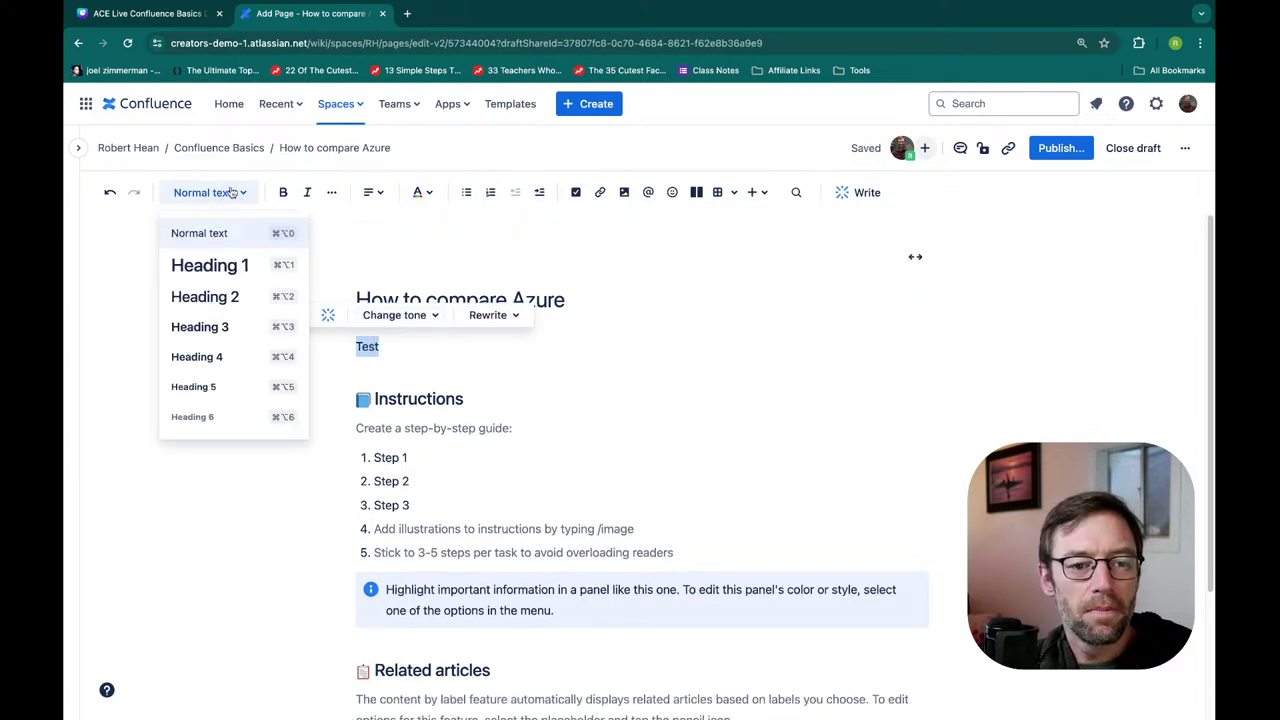
click(240, 270)
click(236, 200)
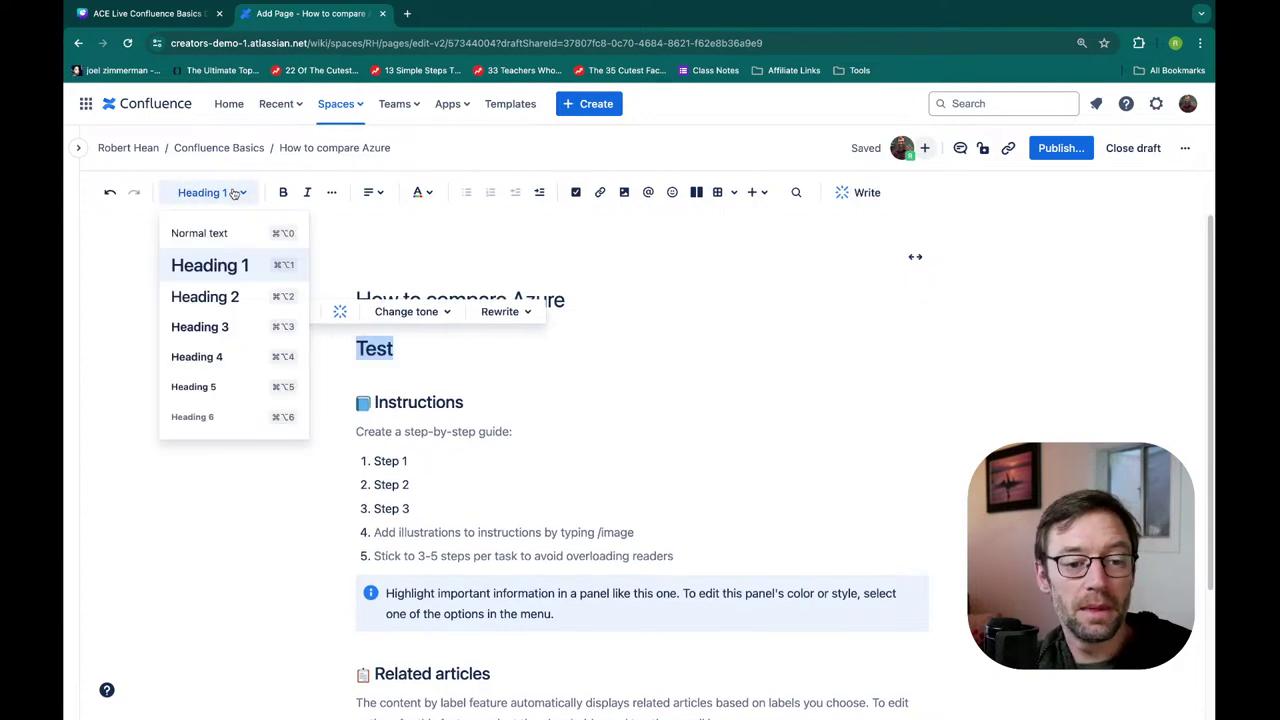
click(246, 299)
click(424, 354)
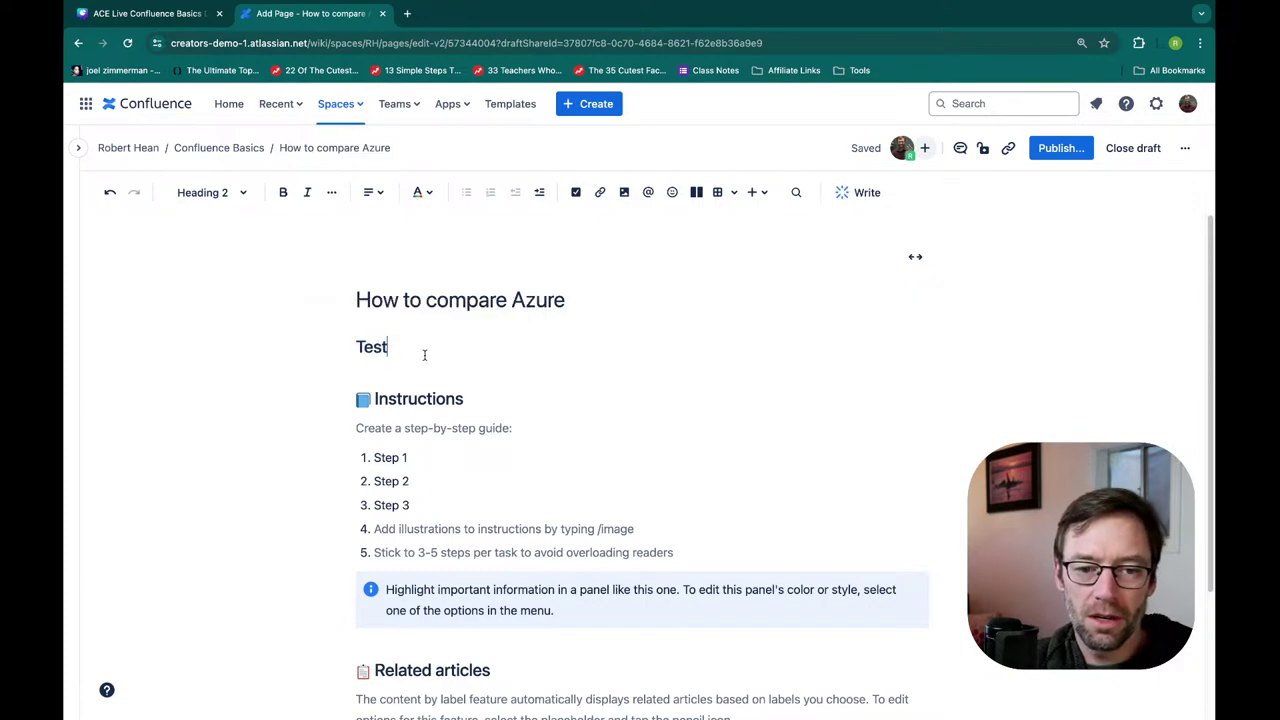
key(Return)
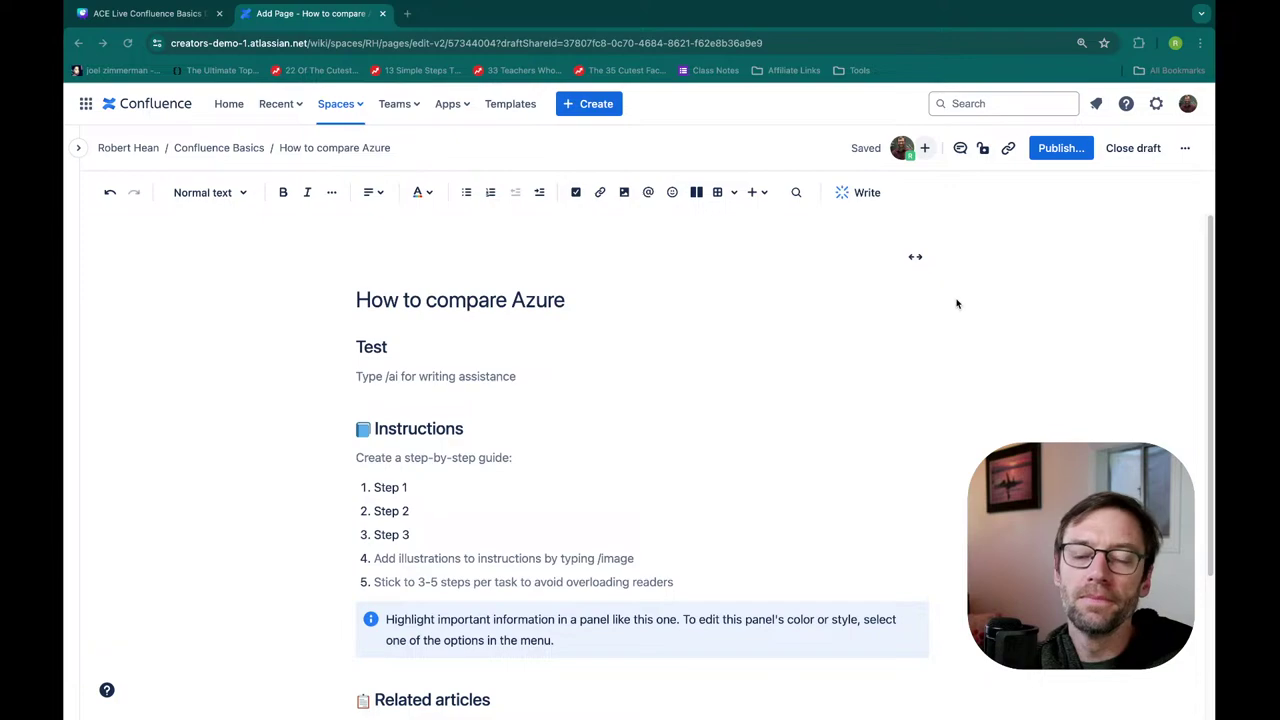
Publish the page and copy the link to its "Test" heading
click(1073, 150)
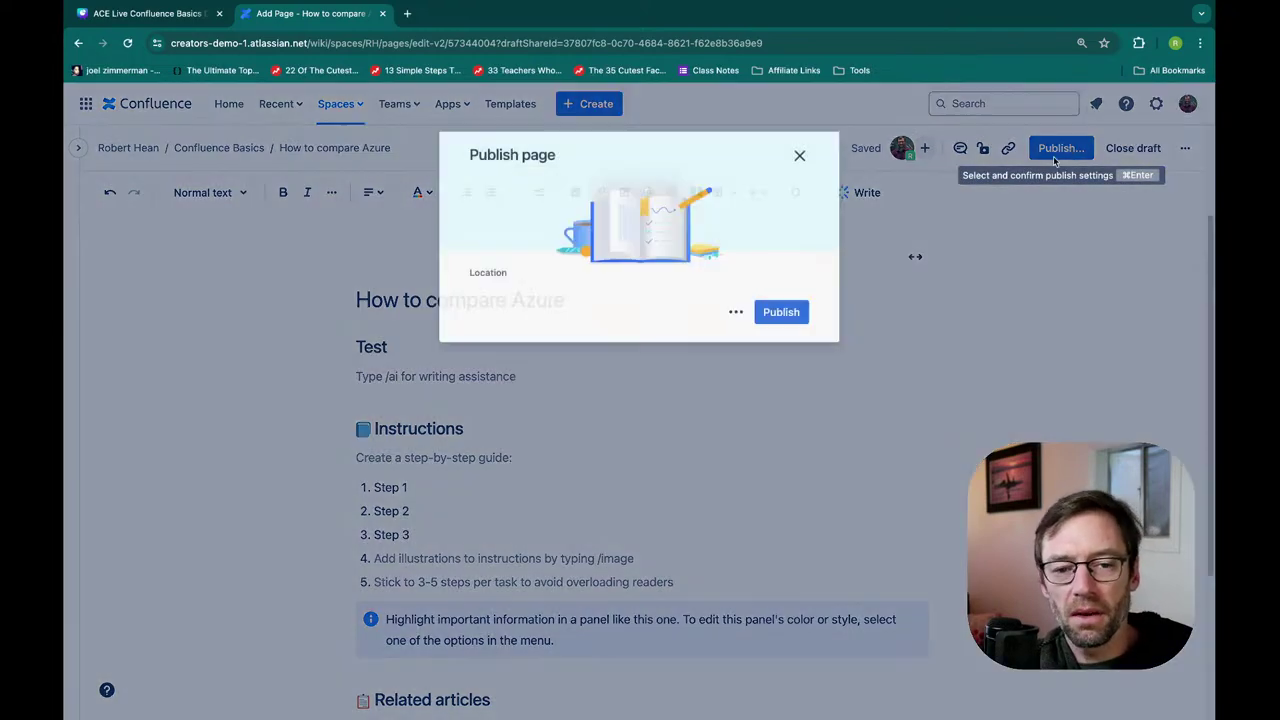
click(781, 398)
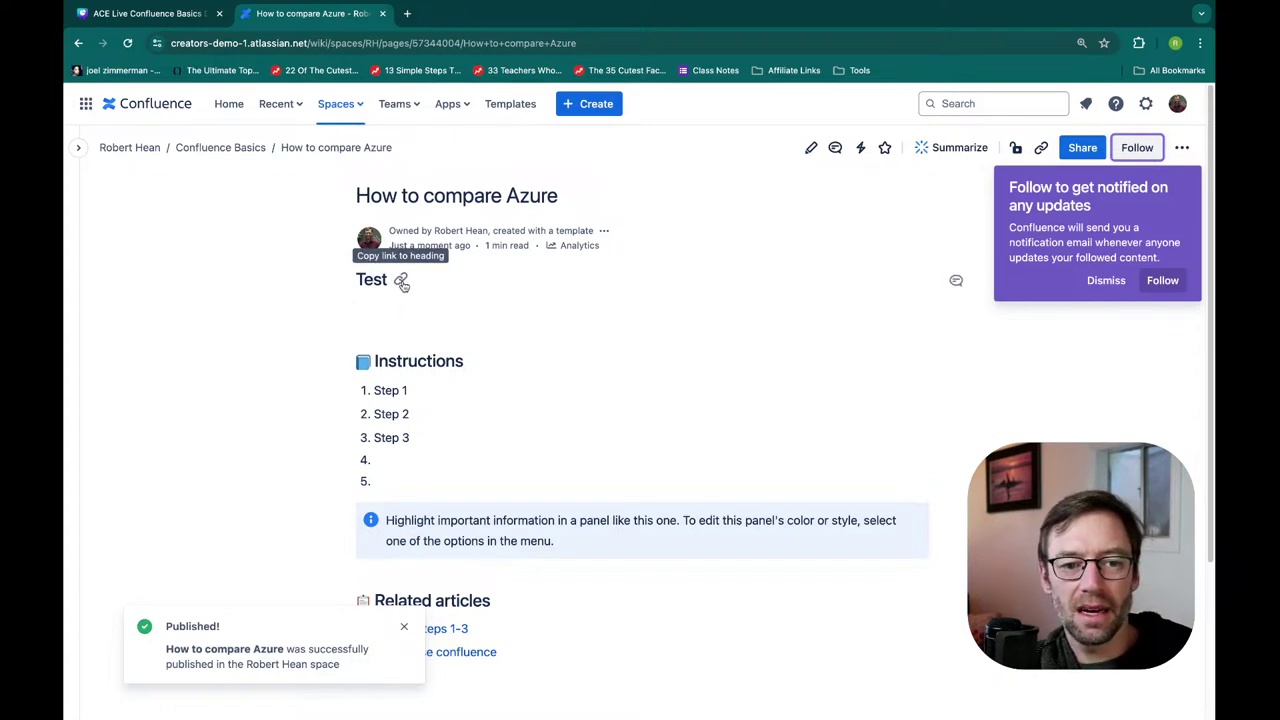
click(402, 283)
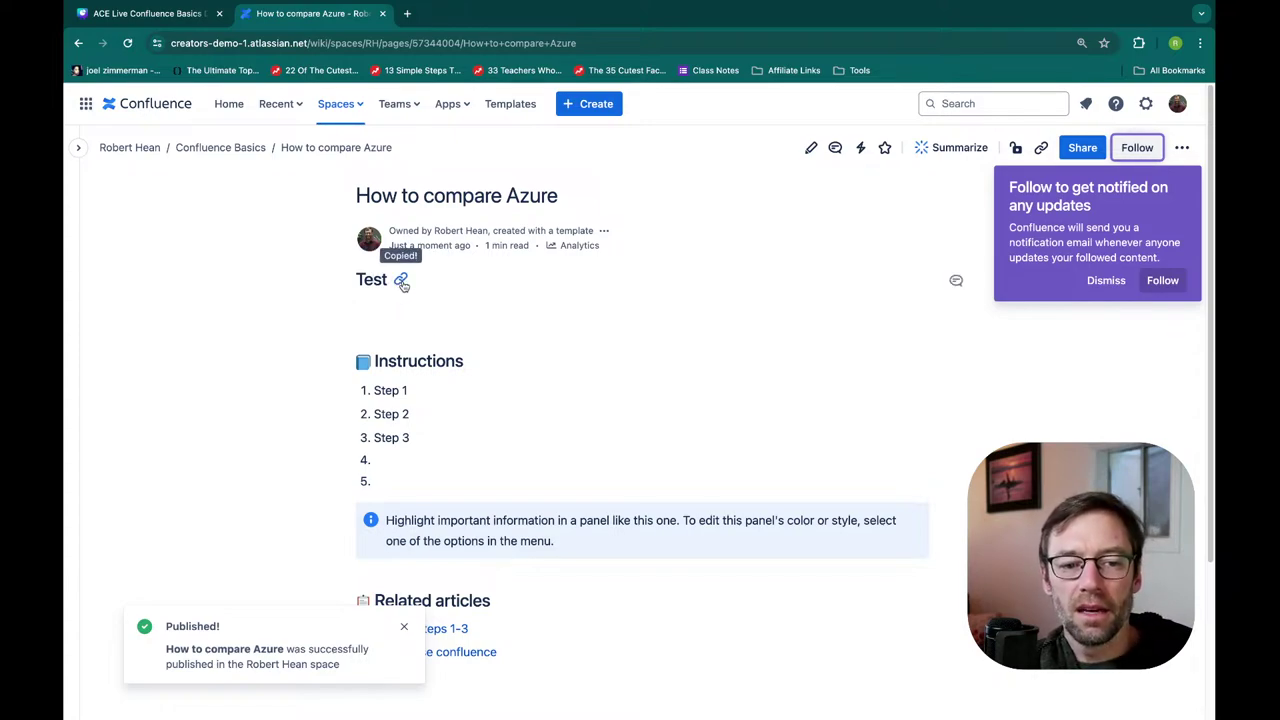
Open the copied "Test" heading link in a new browser tab, and return to the original page's tab
key(ctrl+t)
text(creators-demo-1.atlassian.net/wiki/spaces/RH/pages/57344004/How+to+compare+Azure#Test)
key(Return)
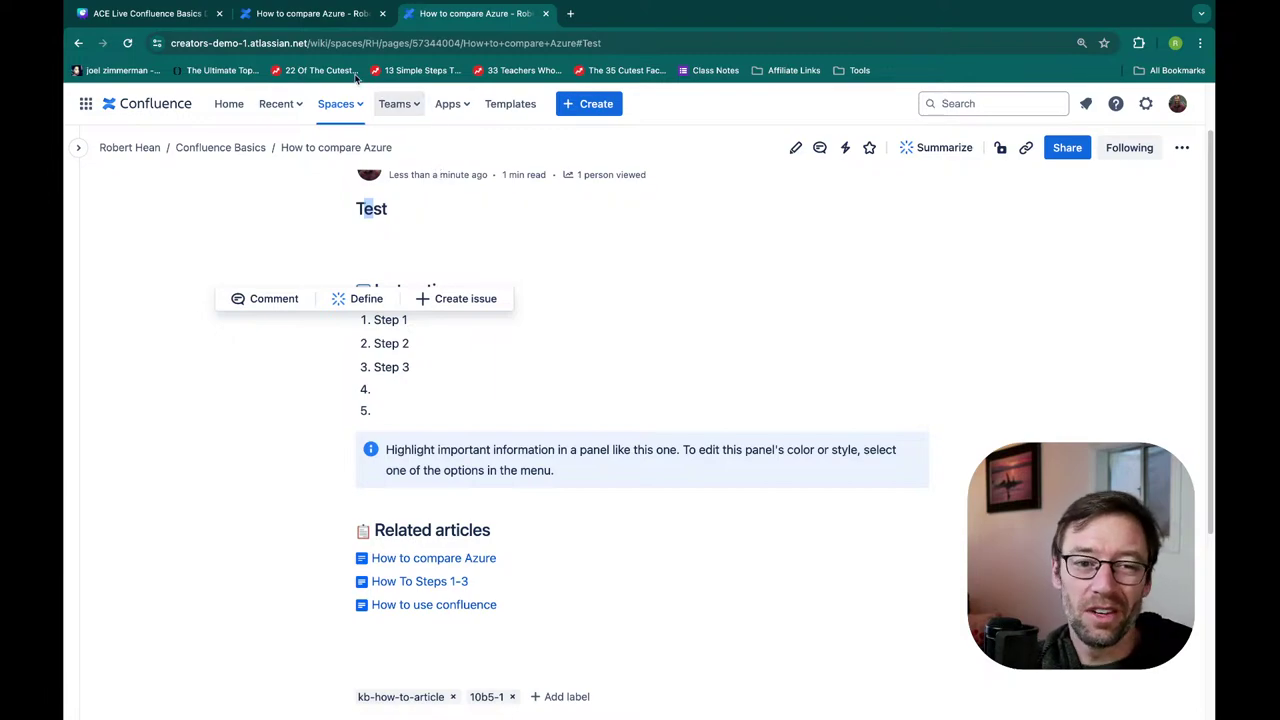
click(333, 14)
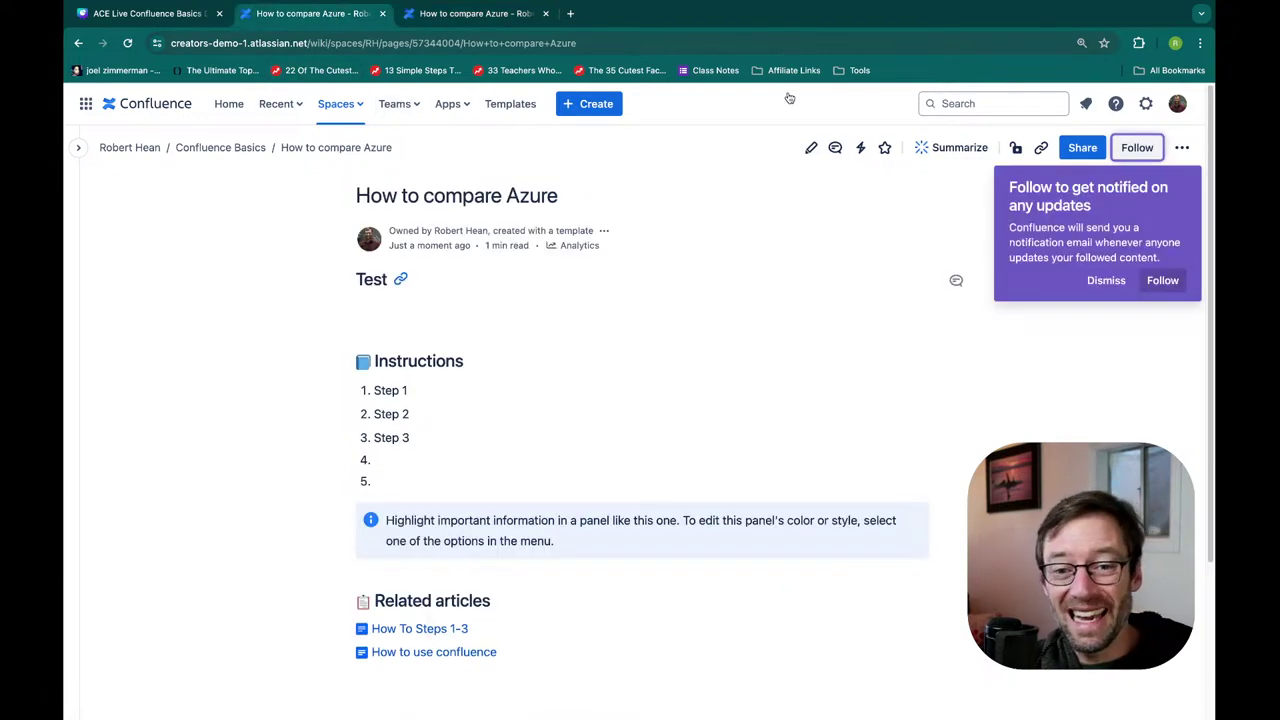
Reopen the page for editing, bring up the slash-command element list on the empty line below "Test", and dismiss it
click(811, 147)
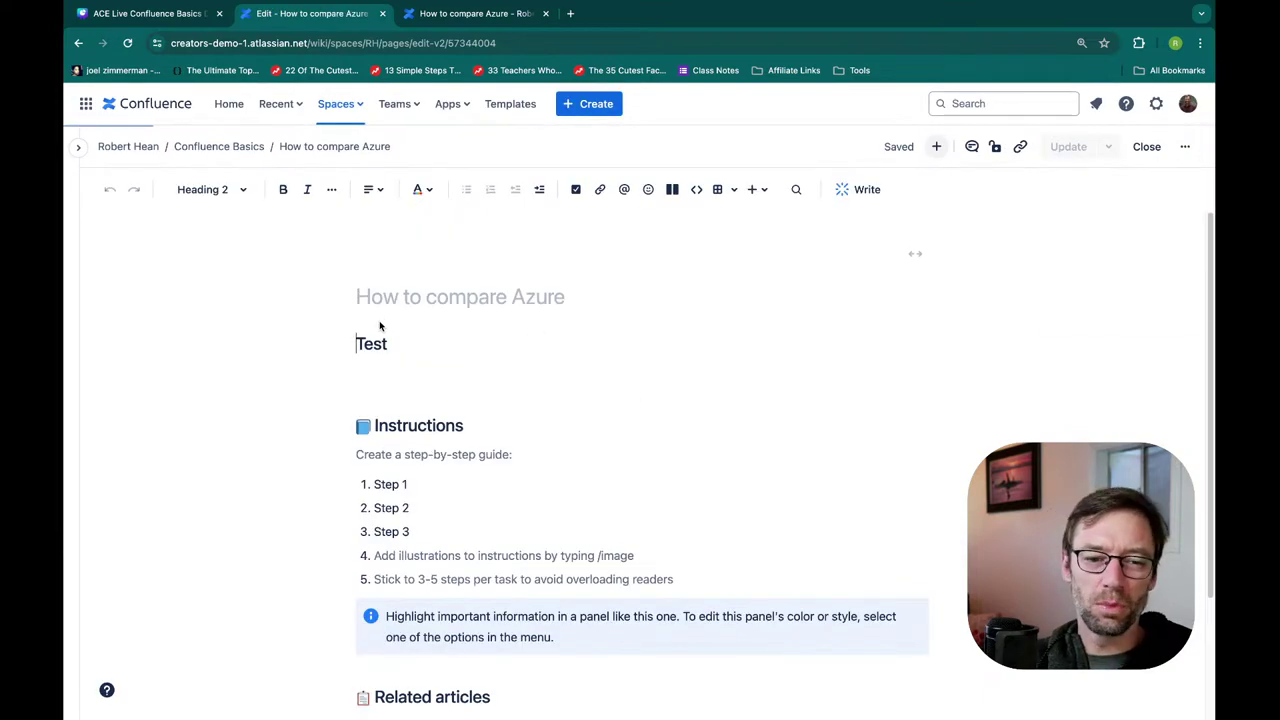
click(384, 375)
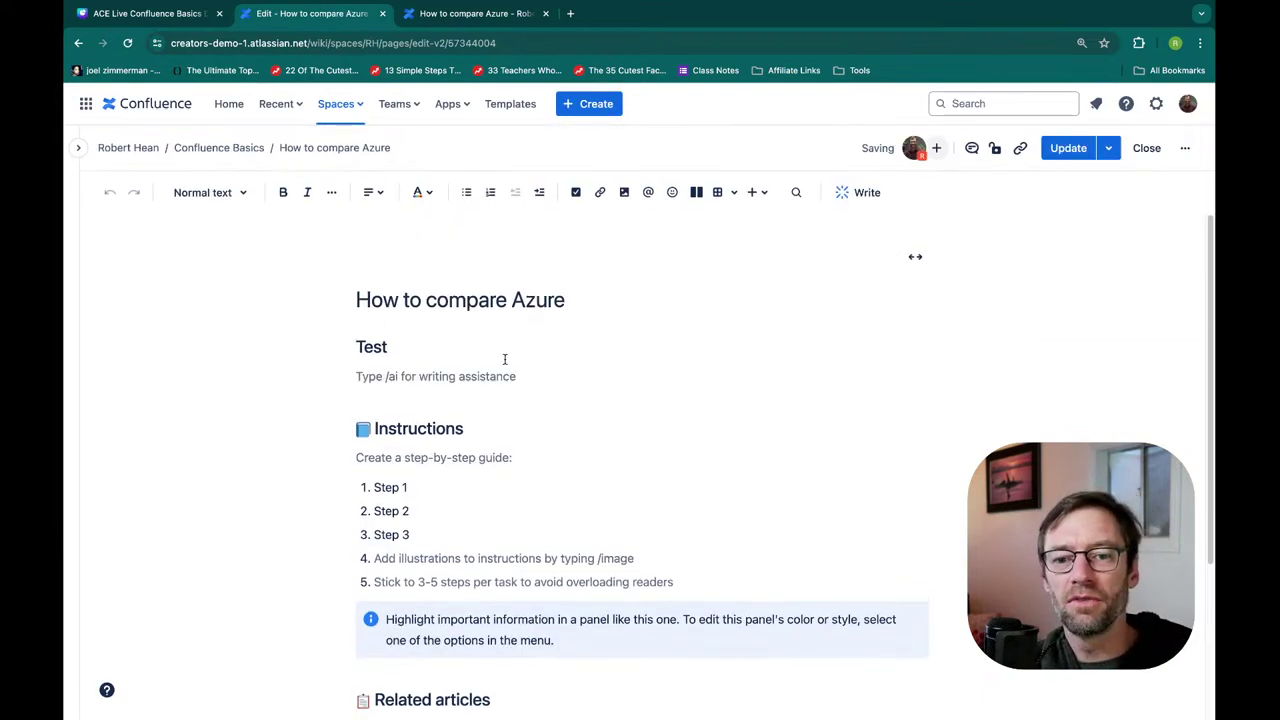
mouse_move(800, 277)
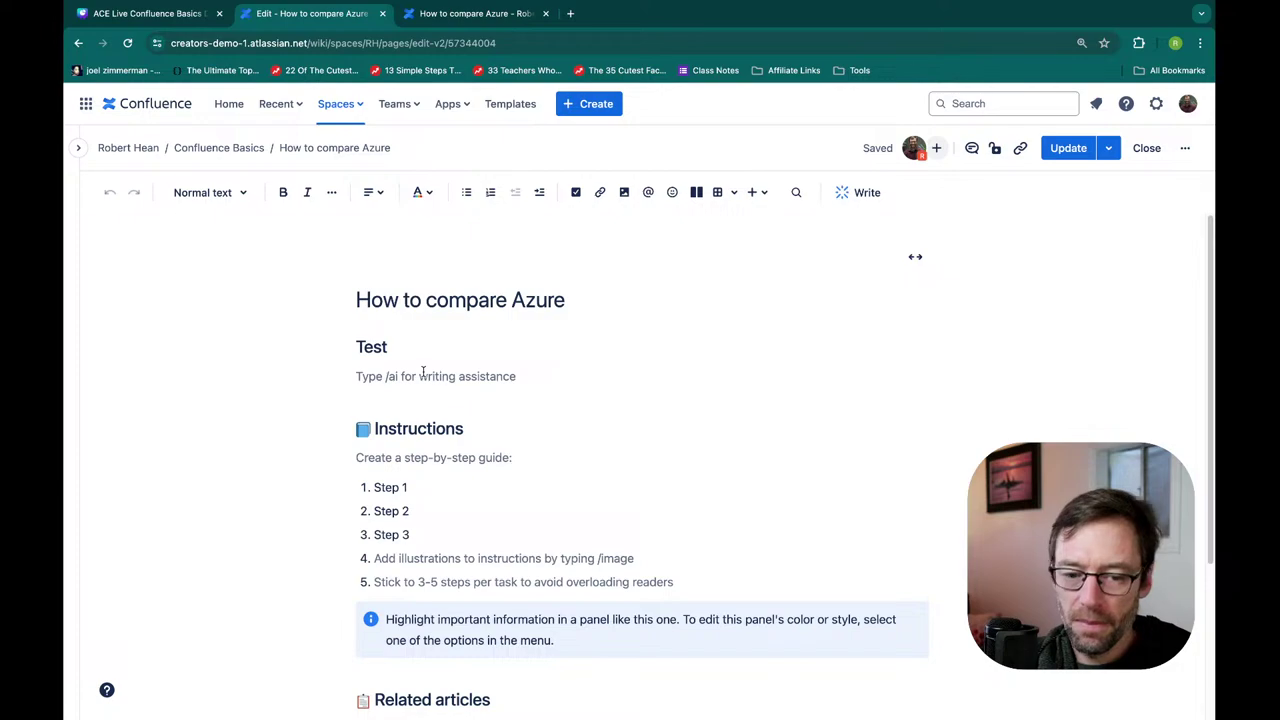
text(/)
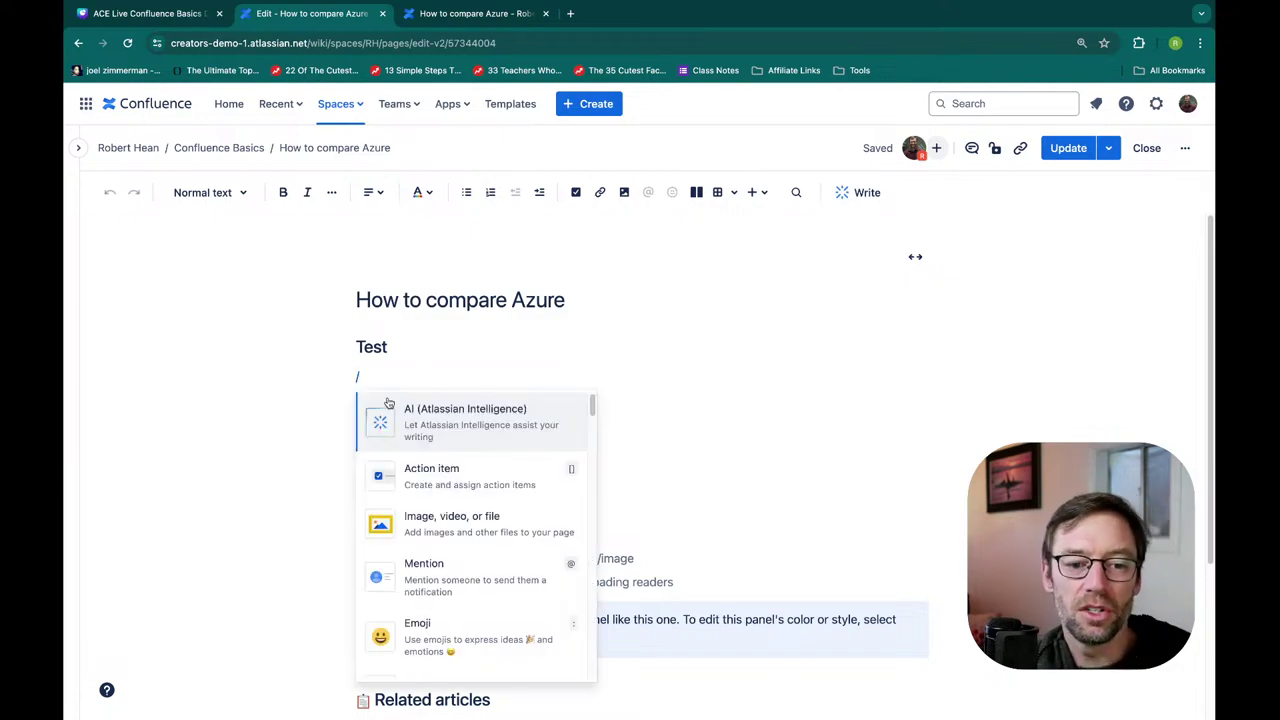
key(BackSpace)
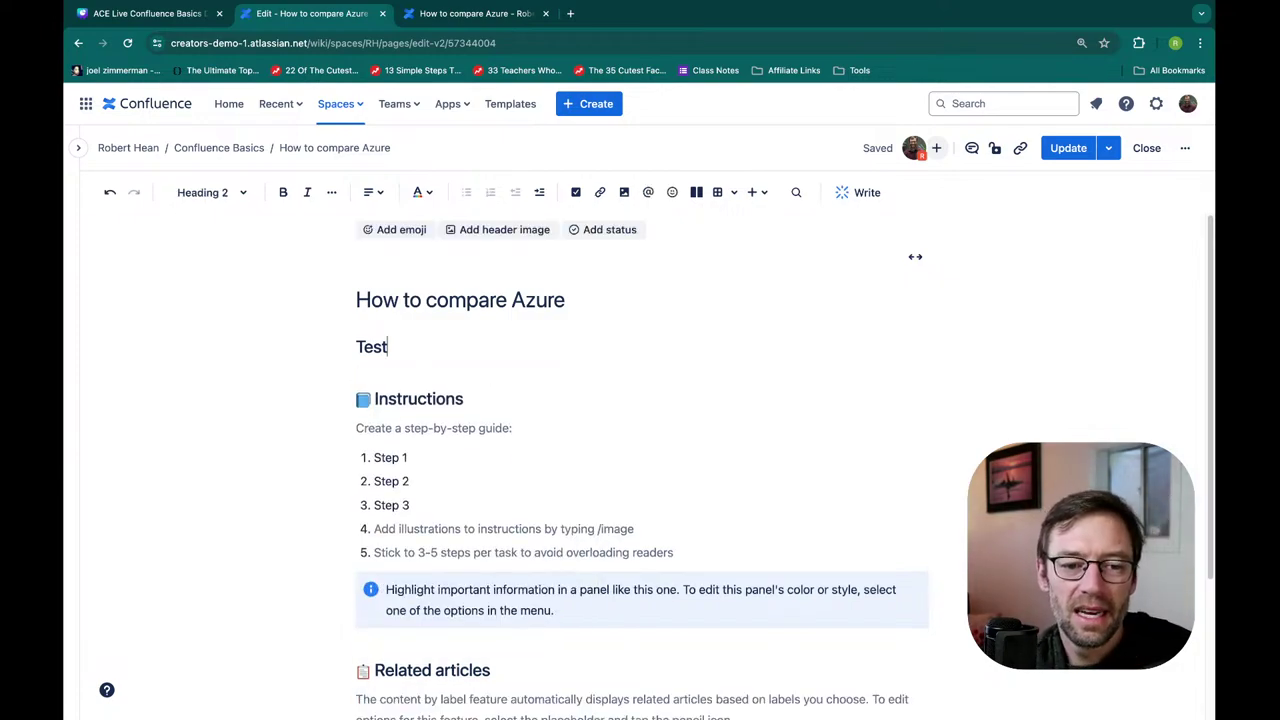
Browse the insertable elements, search them for "table" and insert a Table of contents below the "Test" heading
click(757, 193)
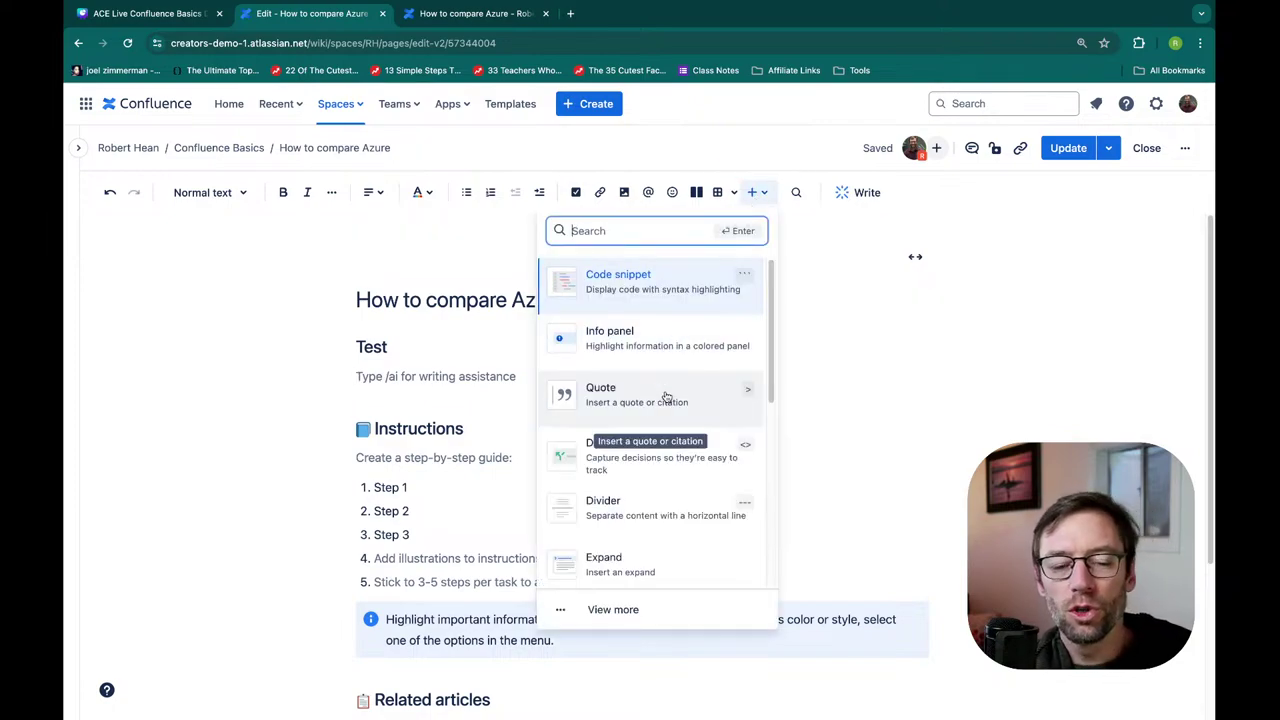
scroll(665, 396, down, 2)
scroll(665, 396, down, 5)
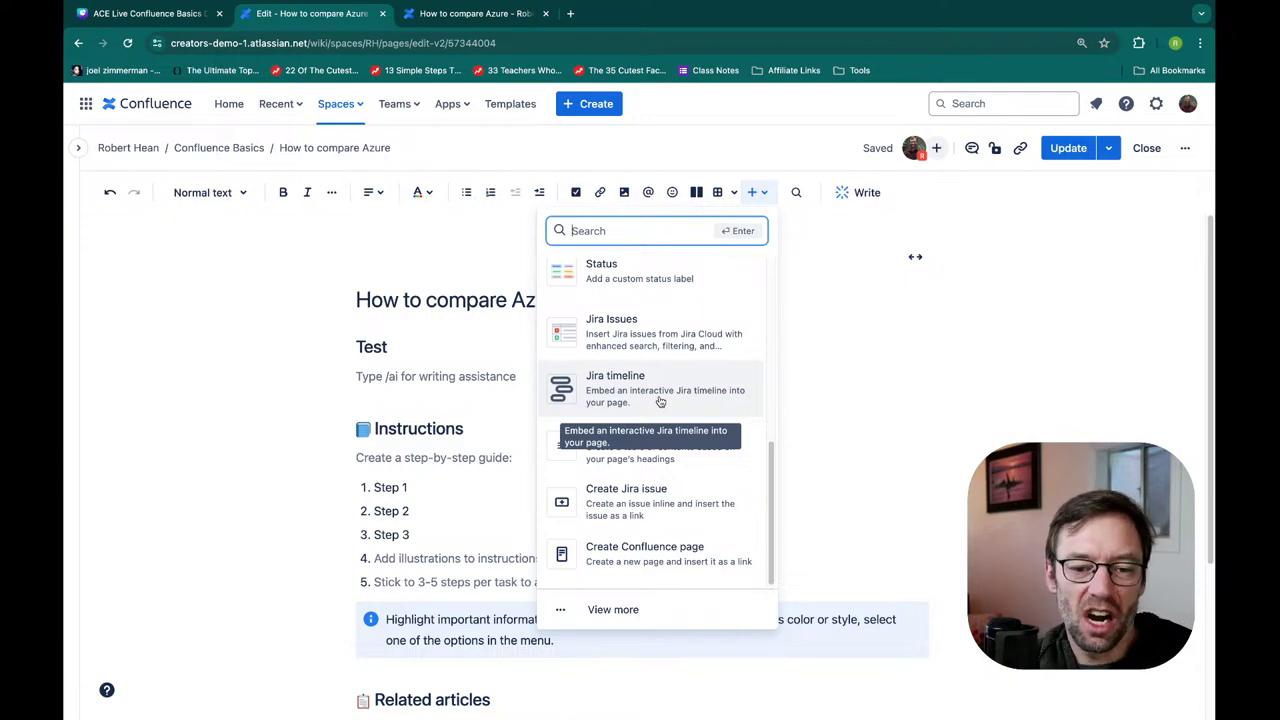
scroll(660, 401, up, 5)
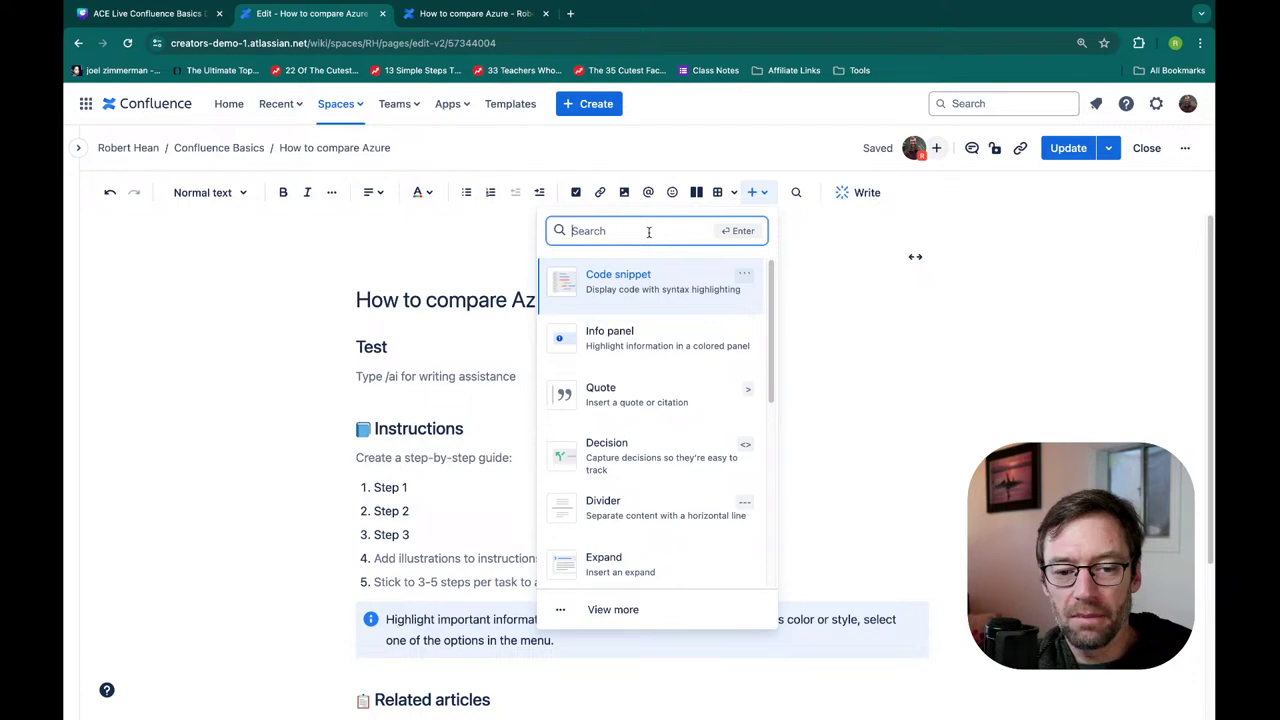
text(table)
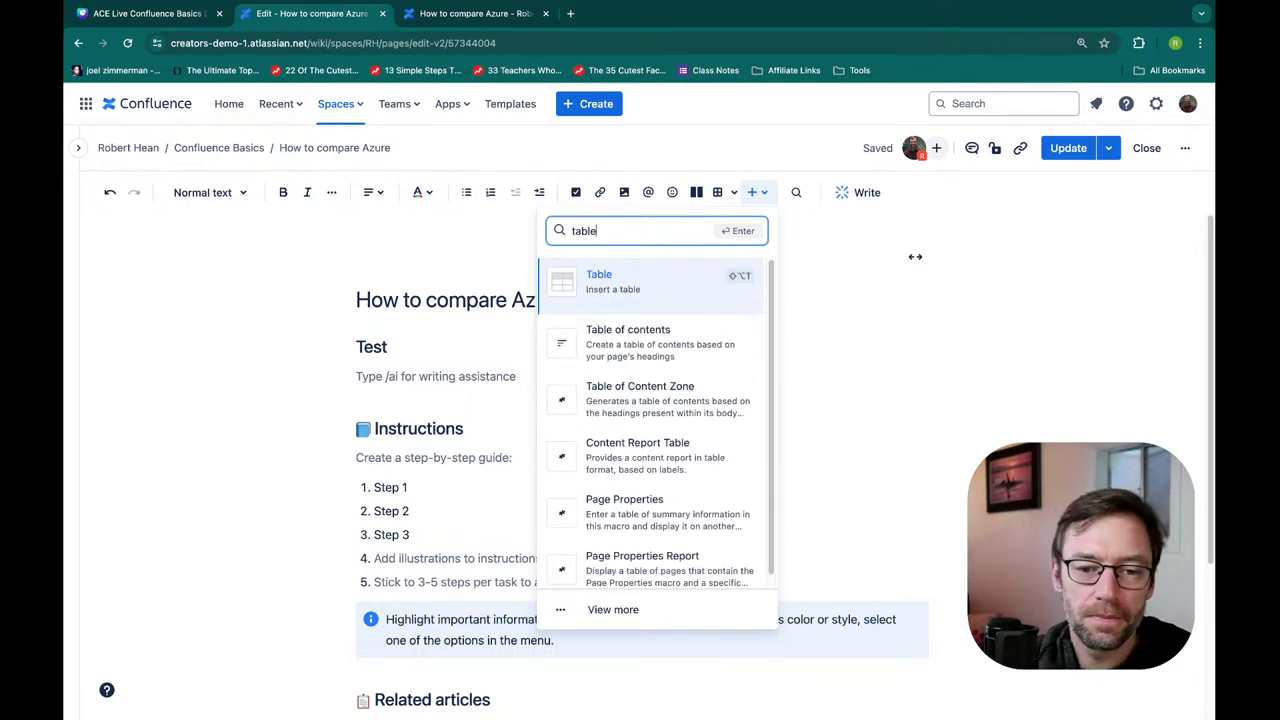
click(686, 347)
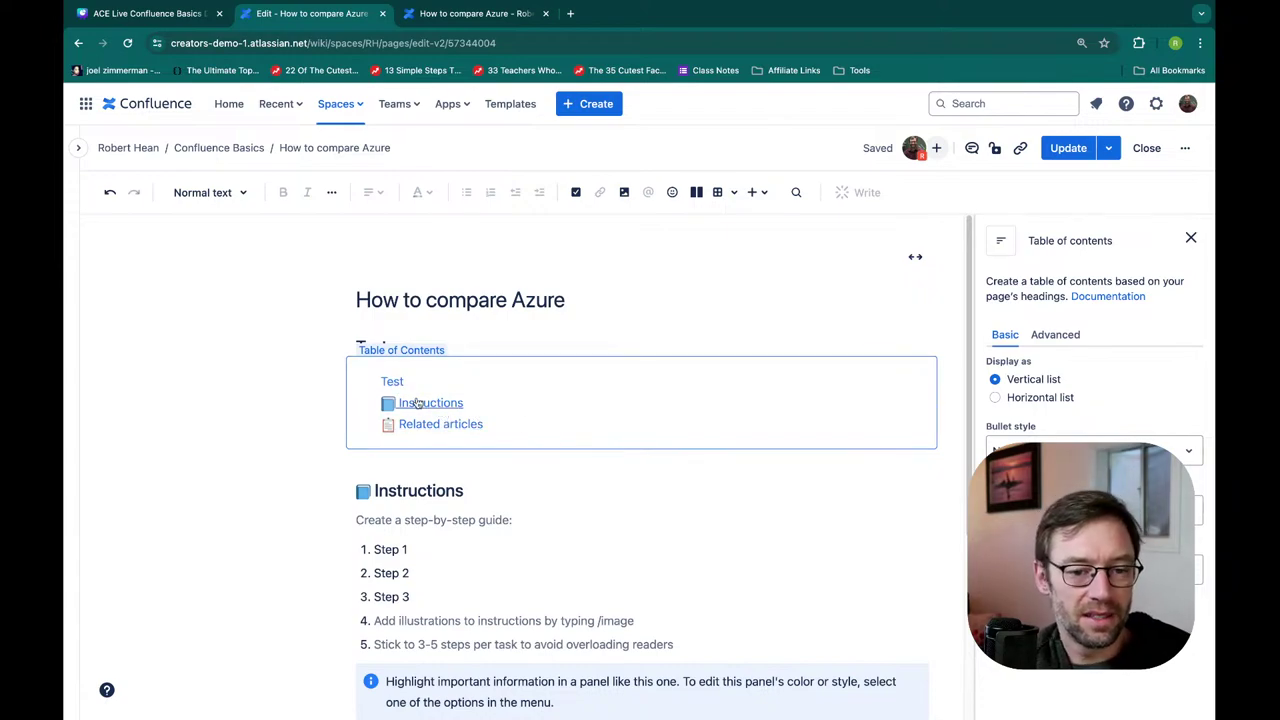
Review the Table of contents element's settings, such as its display and bullet style, and close them
click(395, 487)
click(517, 420)
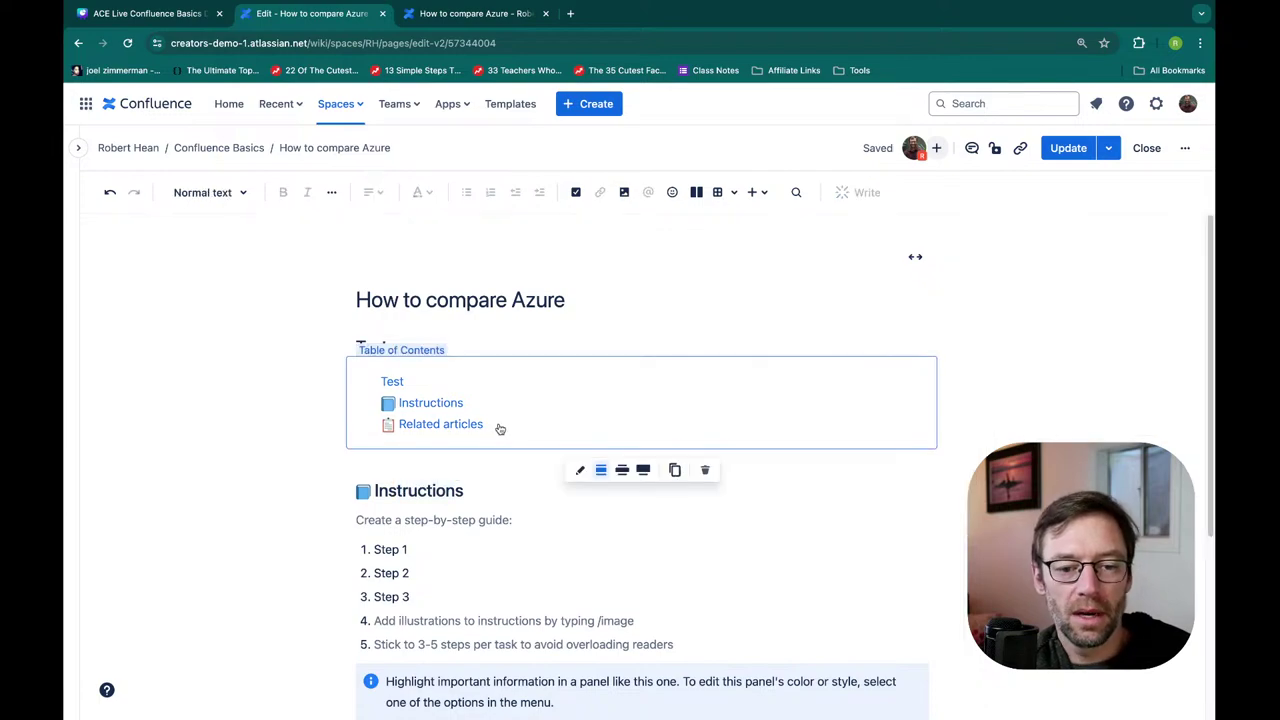
click(580, 469)
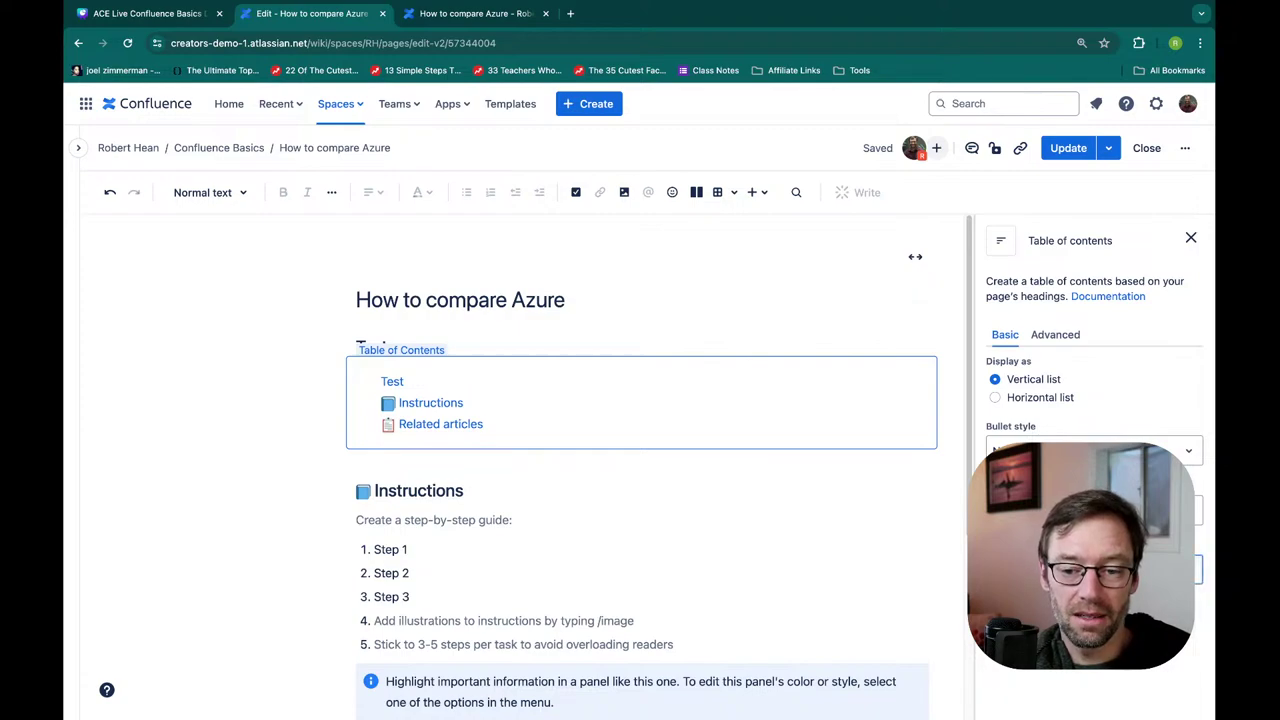
key(ctrl+s)
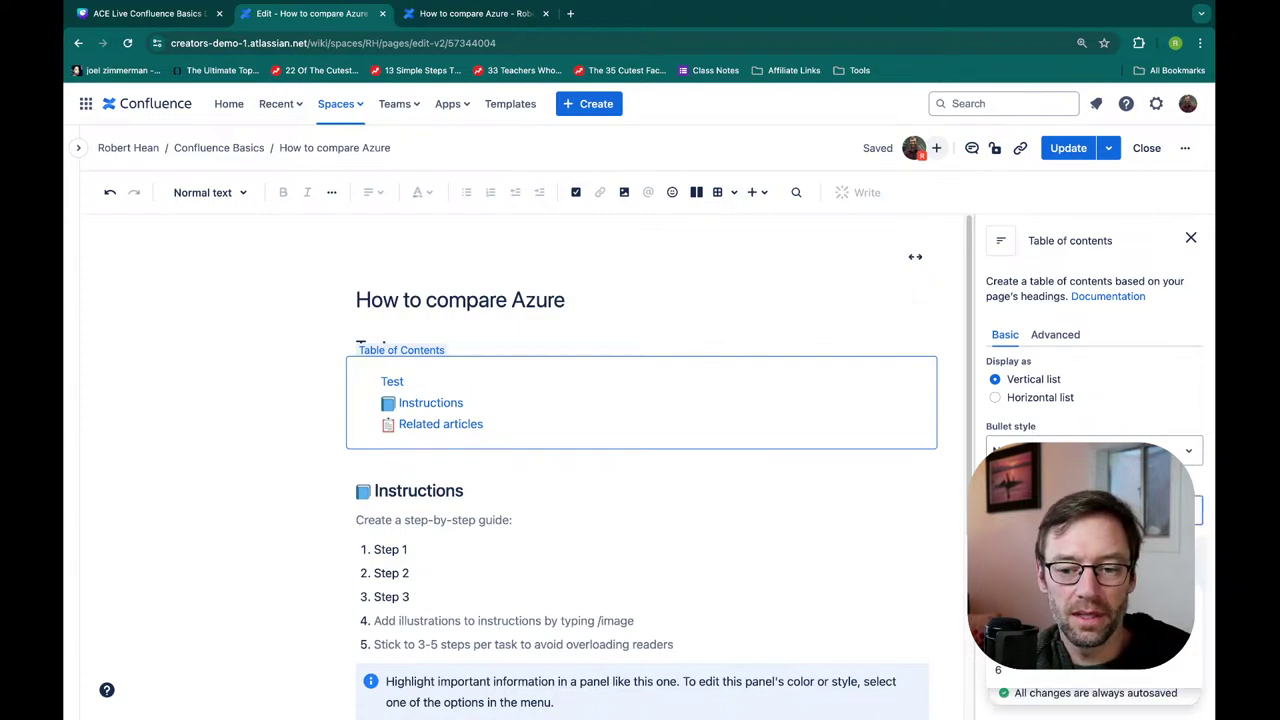
click(707, 465)
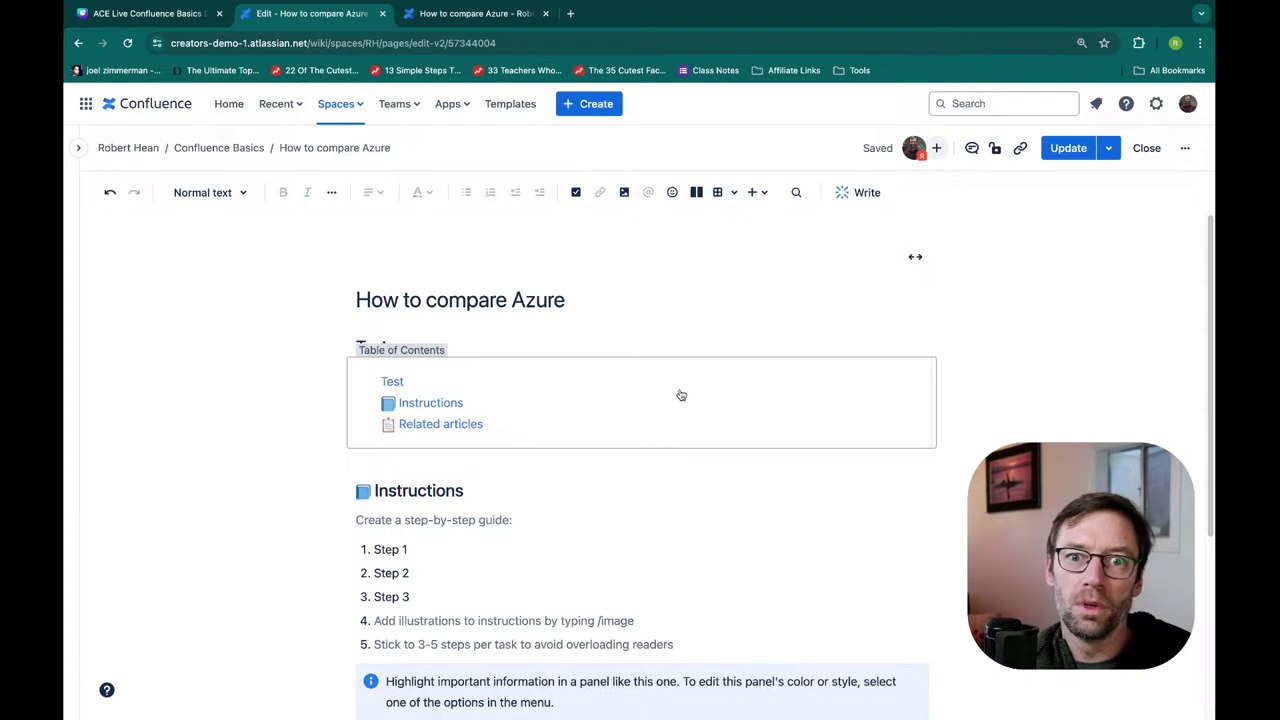
Publish the page update, follow the table of contents link to Related articles and return to the page's beginning
click(1054, 149)
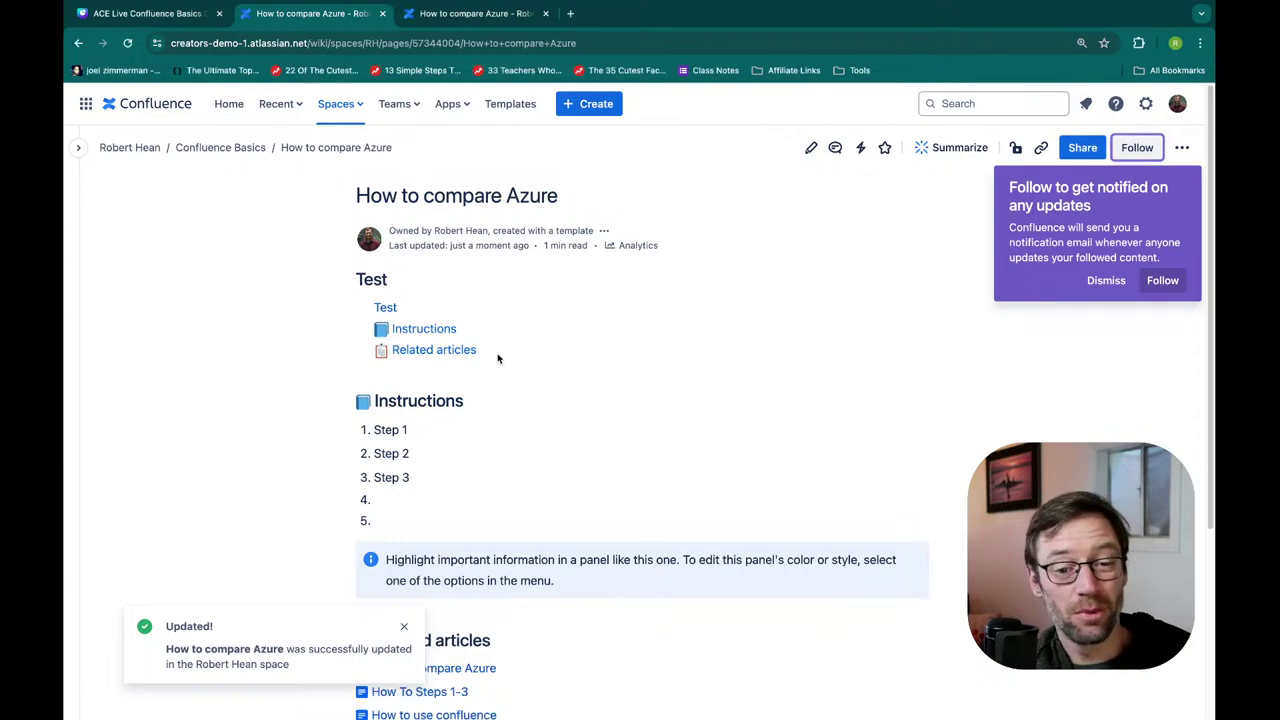
click(462, 352)
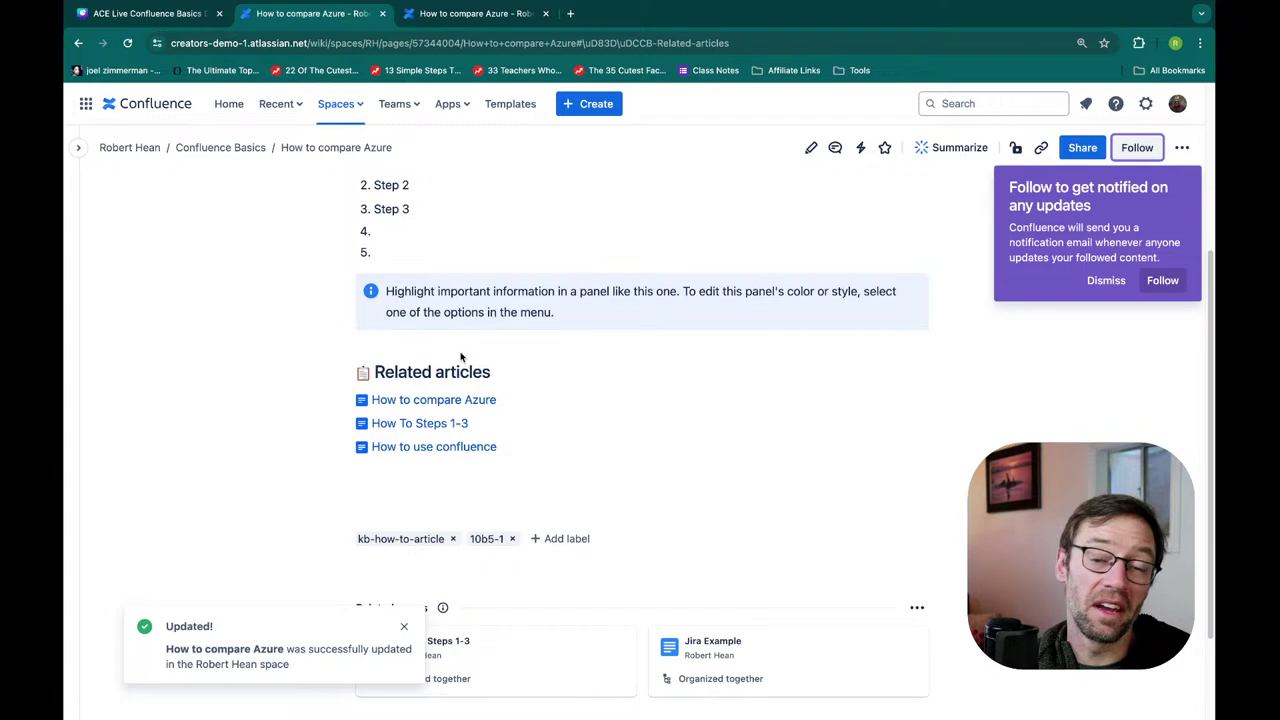
scroll(500, 370, up, 3)
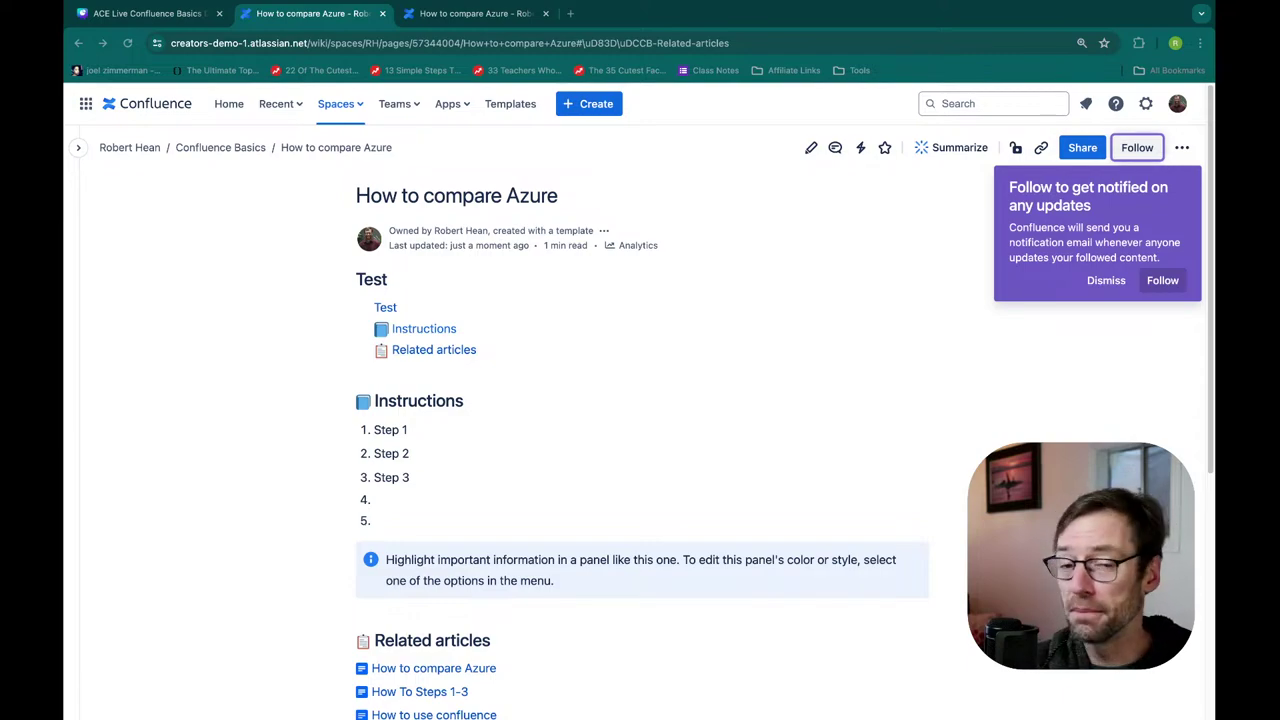
Open the list of all spaces and visit a colleague's personal space from it
click(660, 490)
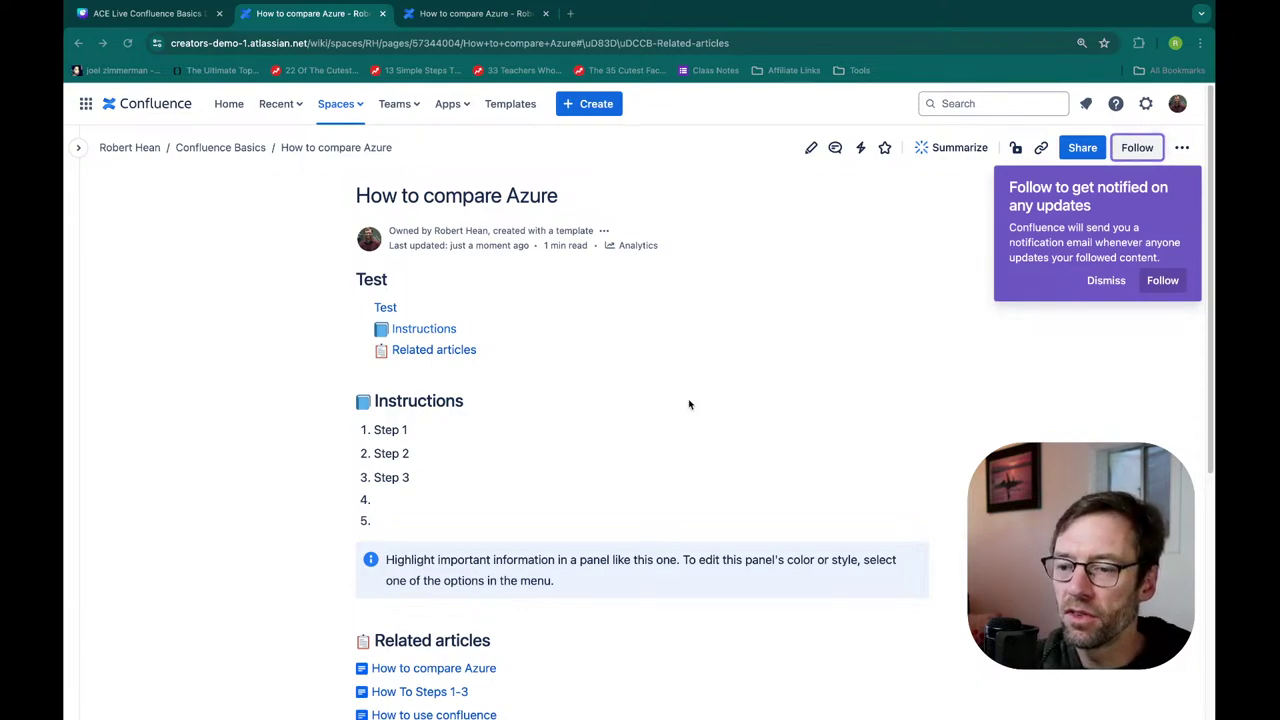
click(340, 104)
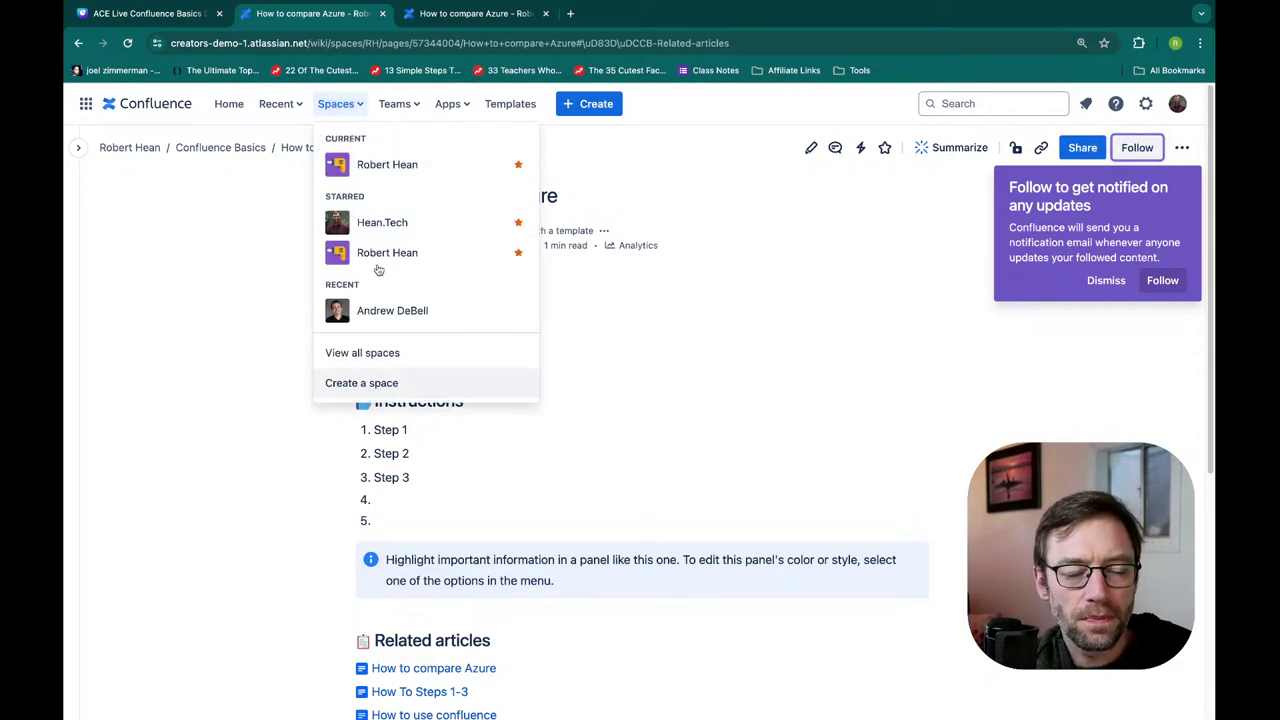
click(418, 353)
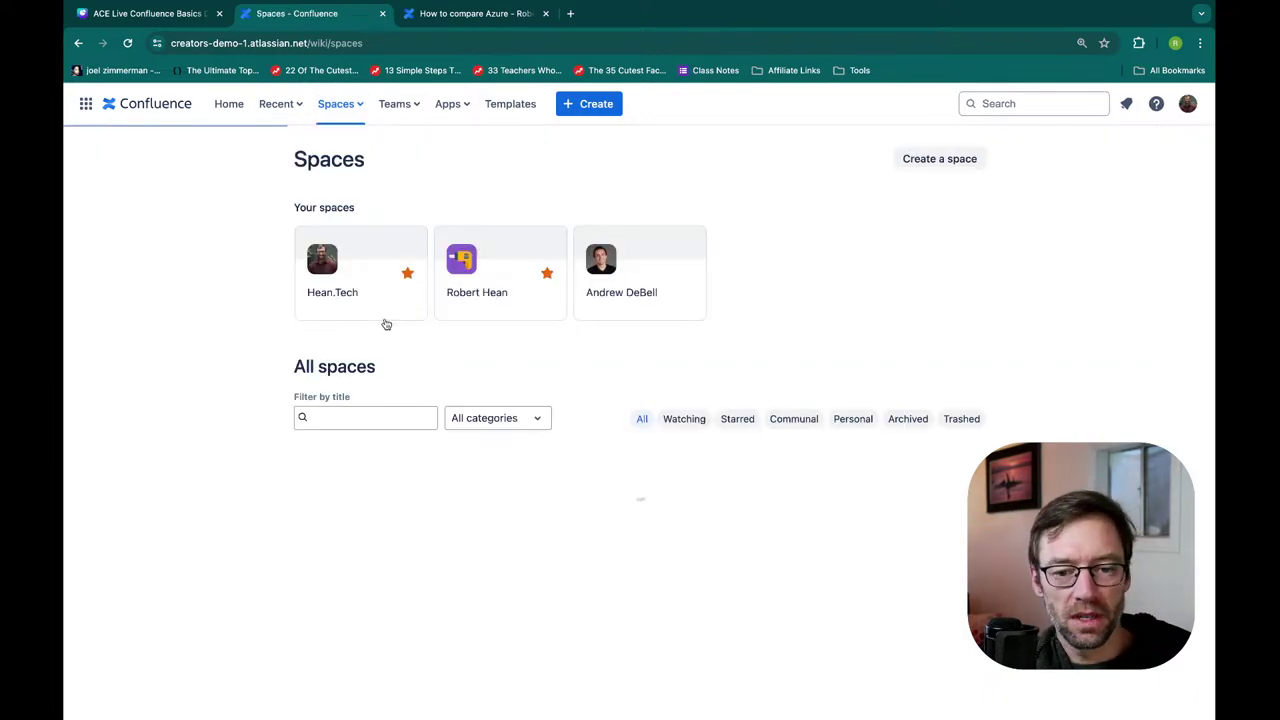
scroll(460, 391, down, 5)
click(383, 415)
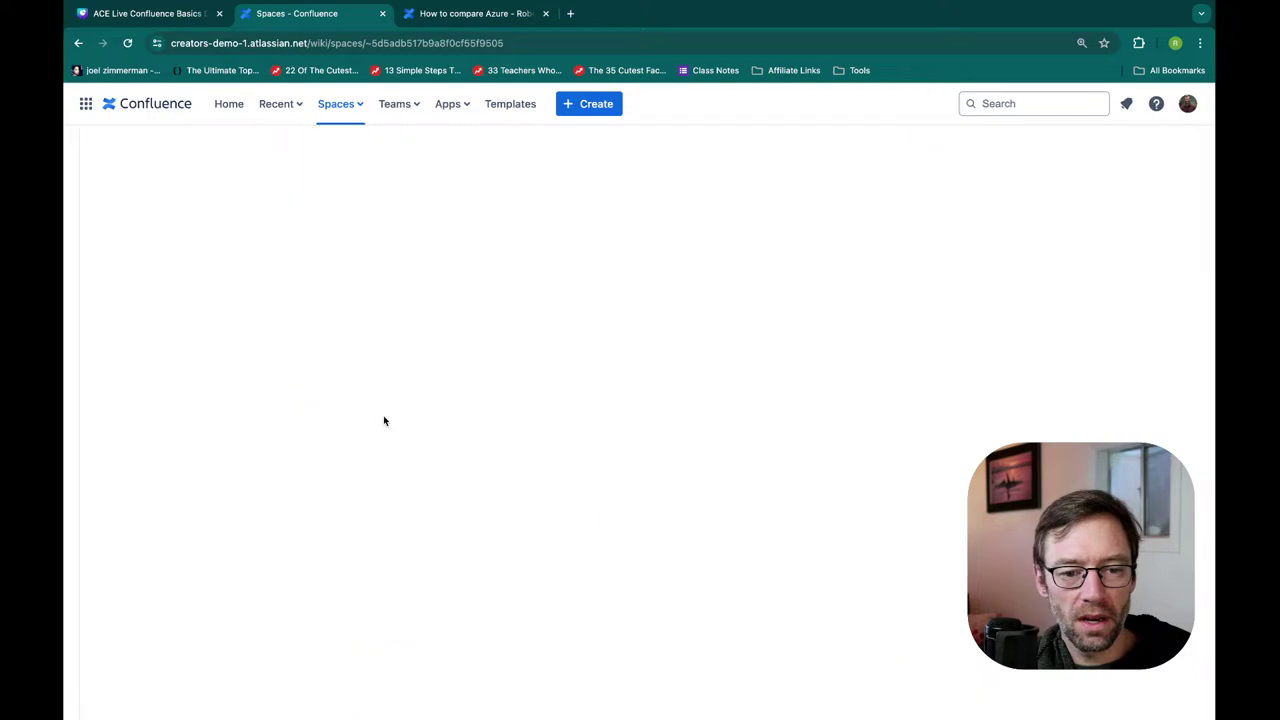
Return to the list of all spaces and open the IT Desk knowledge-base space
click(342, 112)
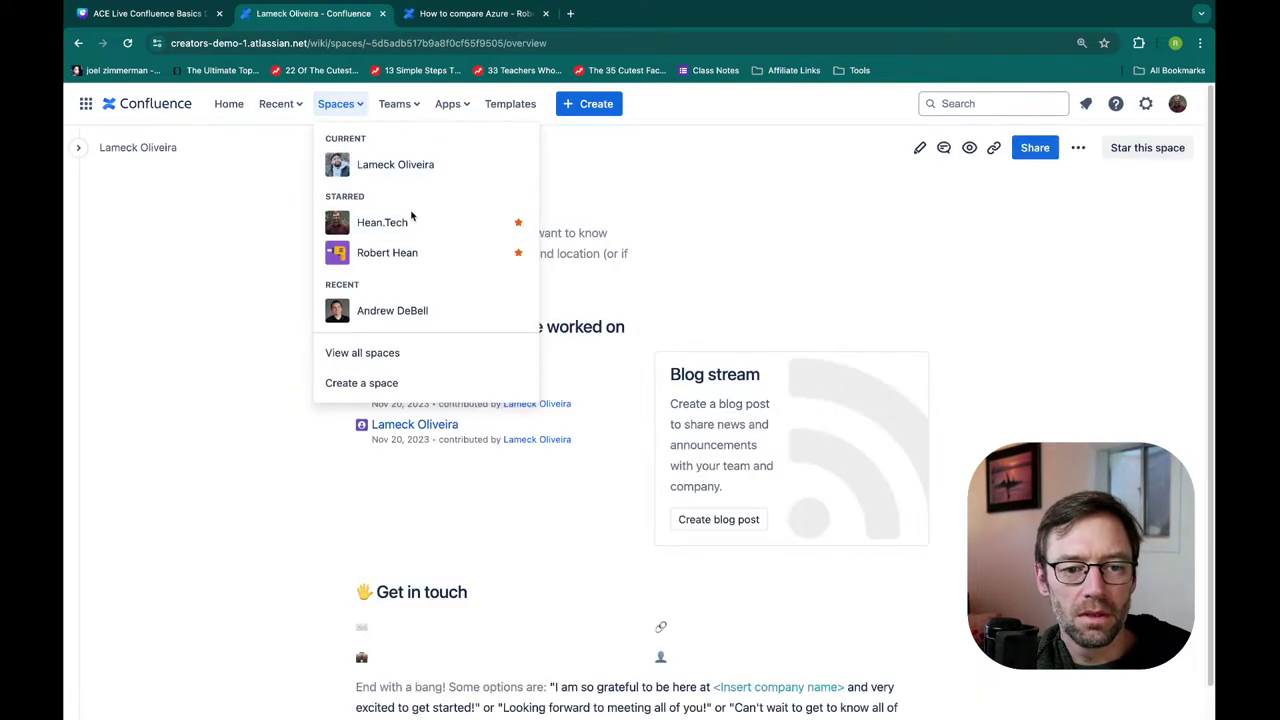
click(401, 358)
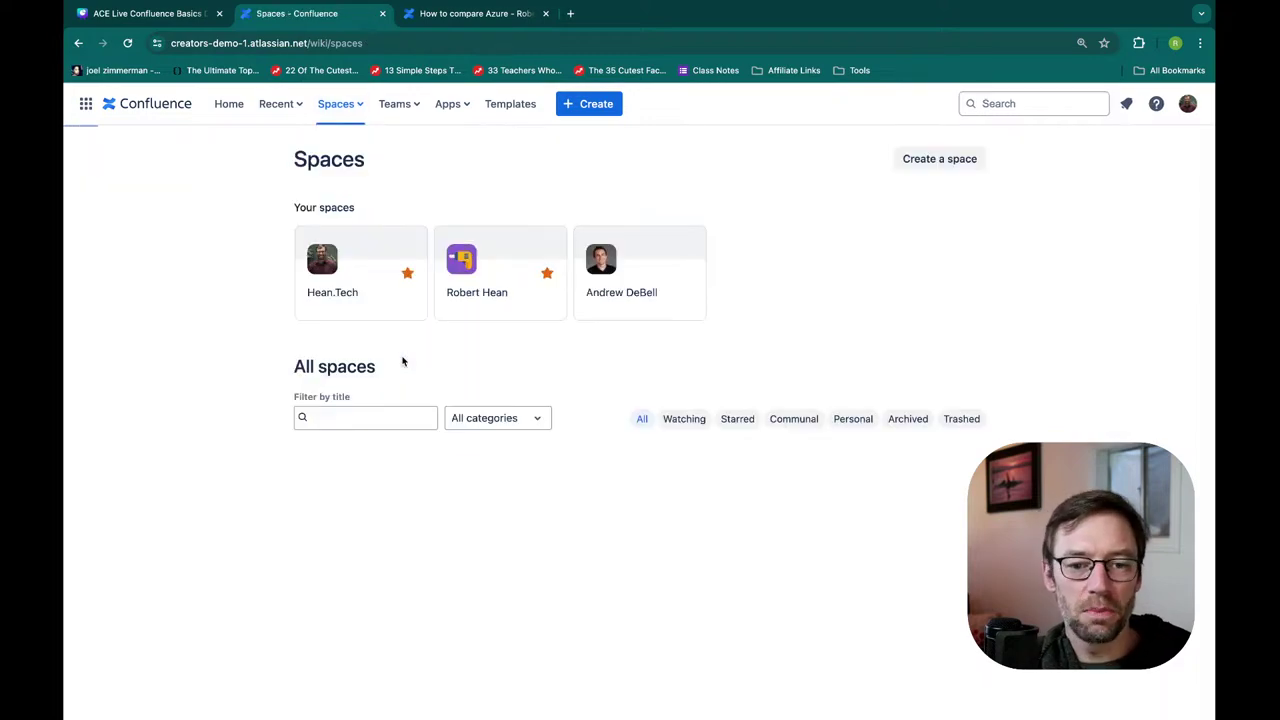
scroll(414, 363, down, 5)
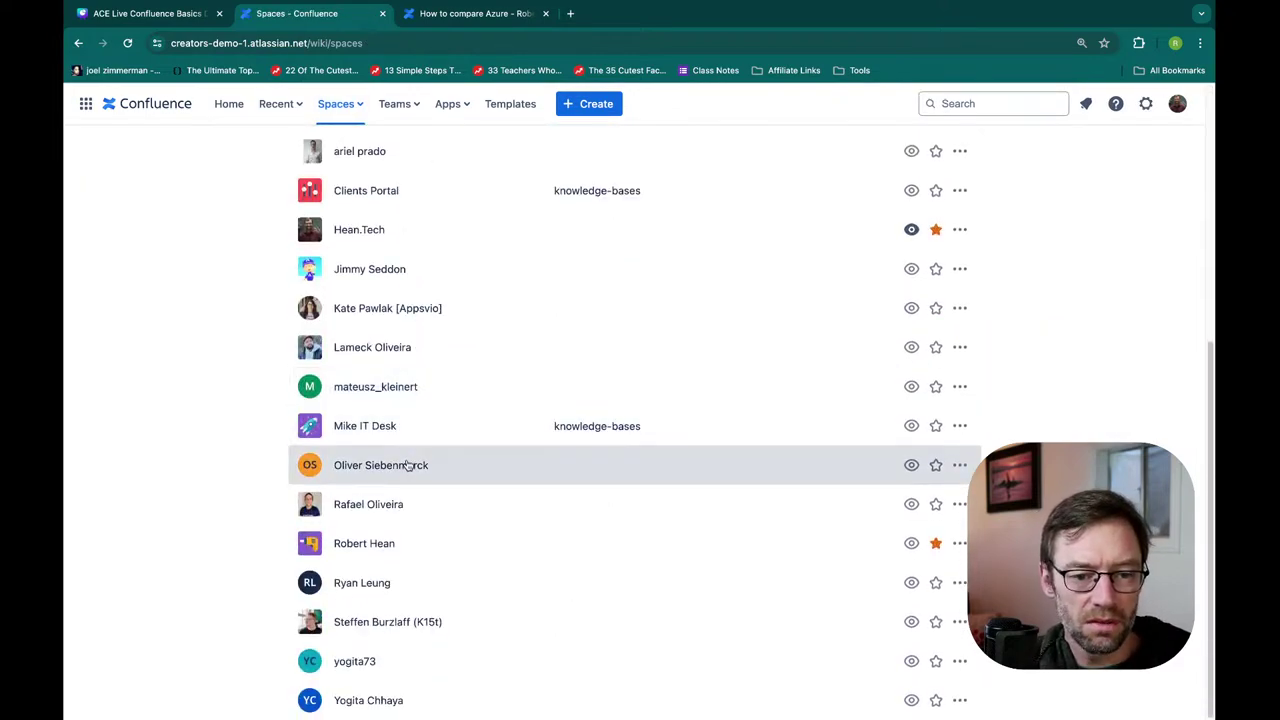
click(409, 437)
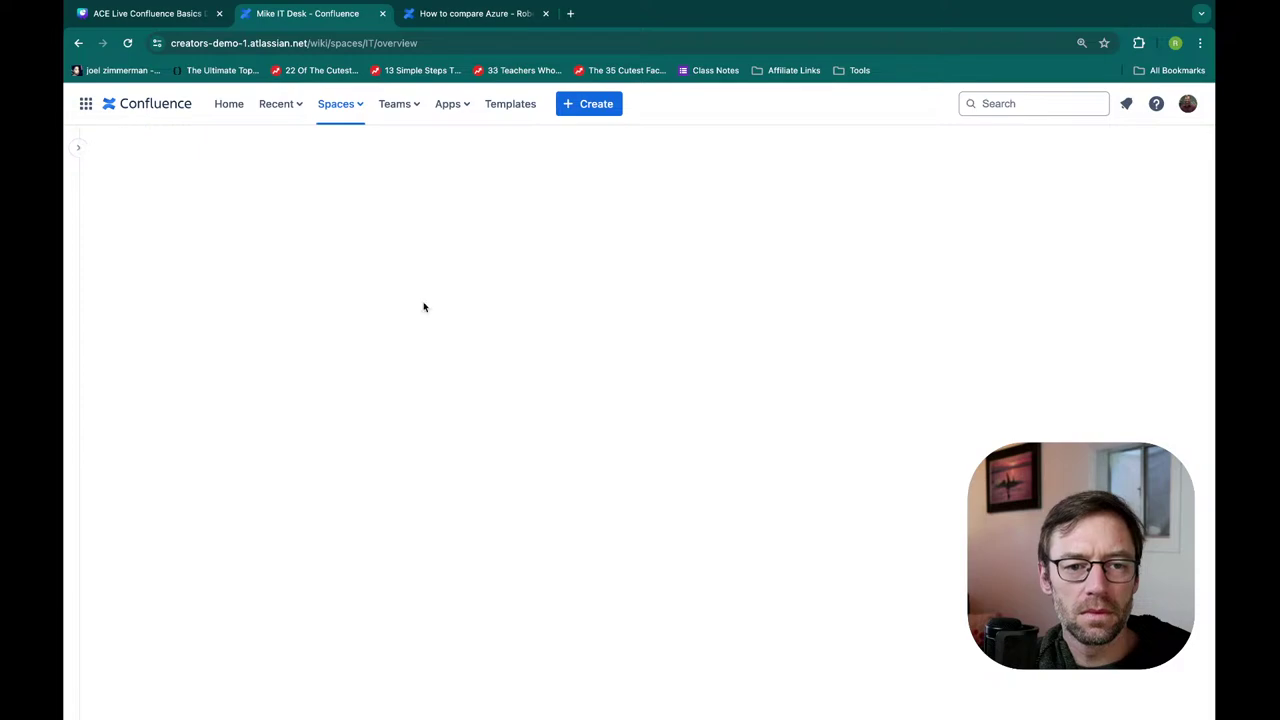
Go back to the list of all spaces and open another colleague's personal space
click(350, 107)
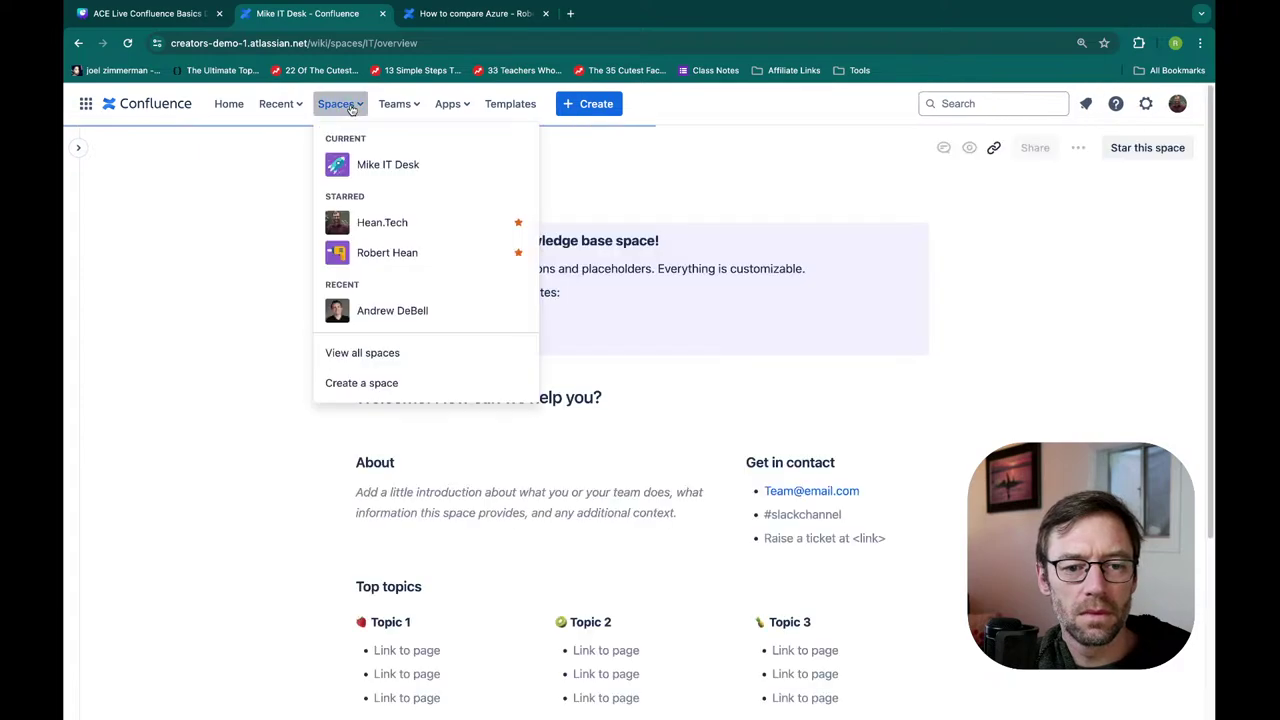
click(374, 352)
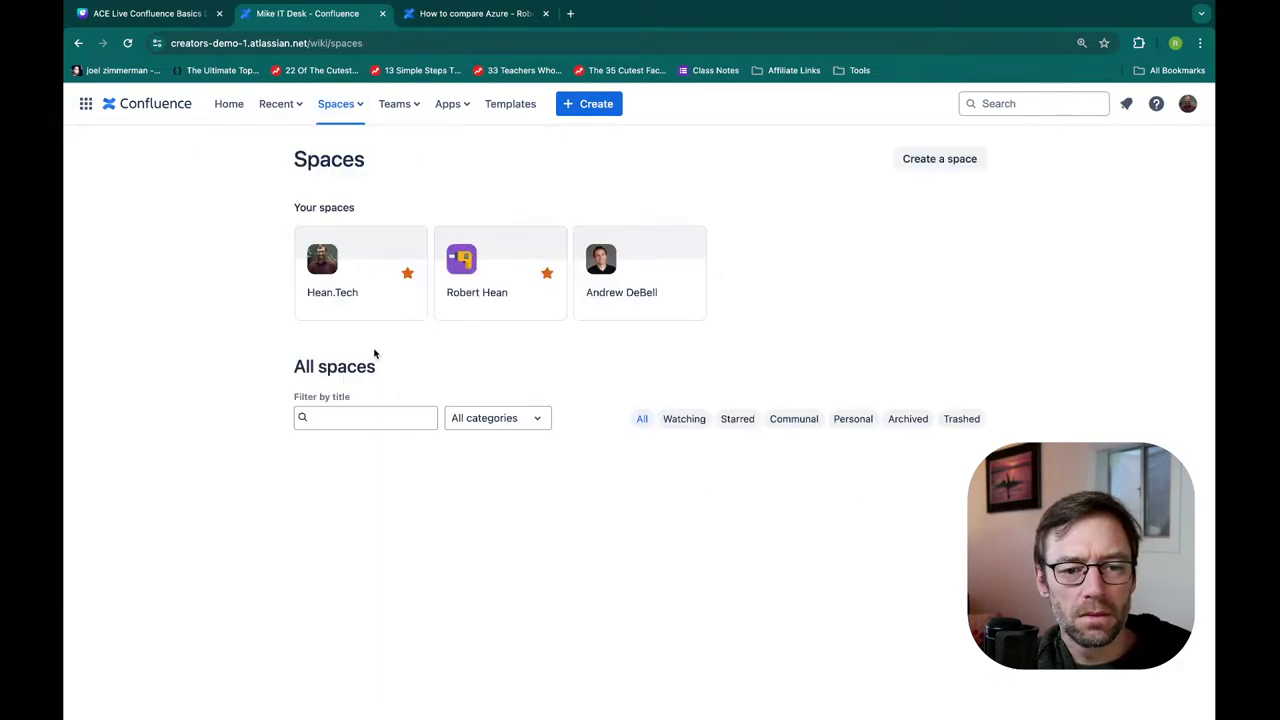
scroll(440, 343, down, 5)
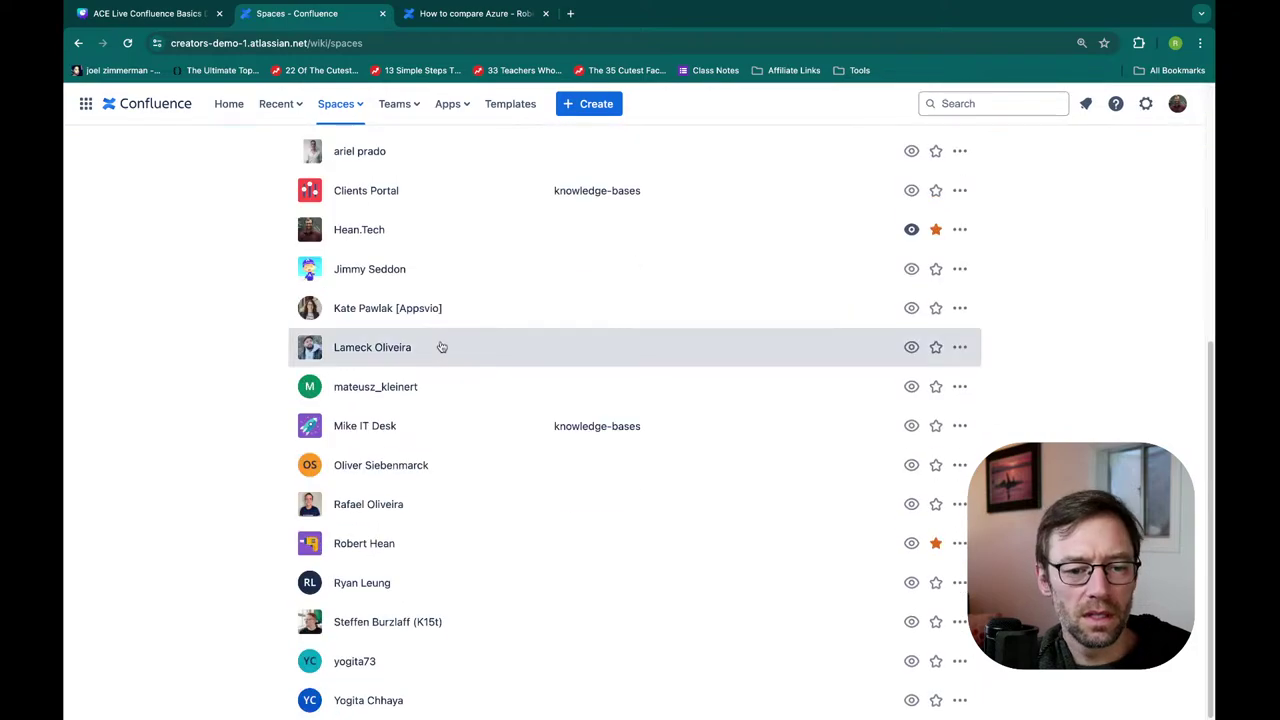
click(437, 512)
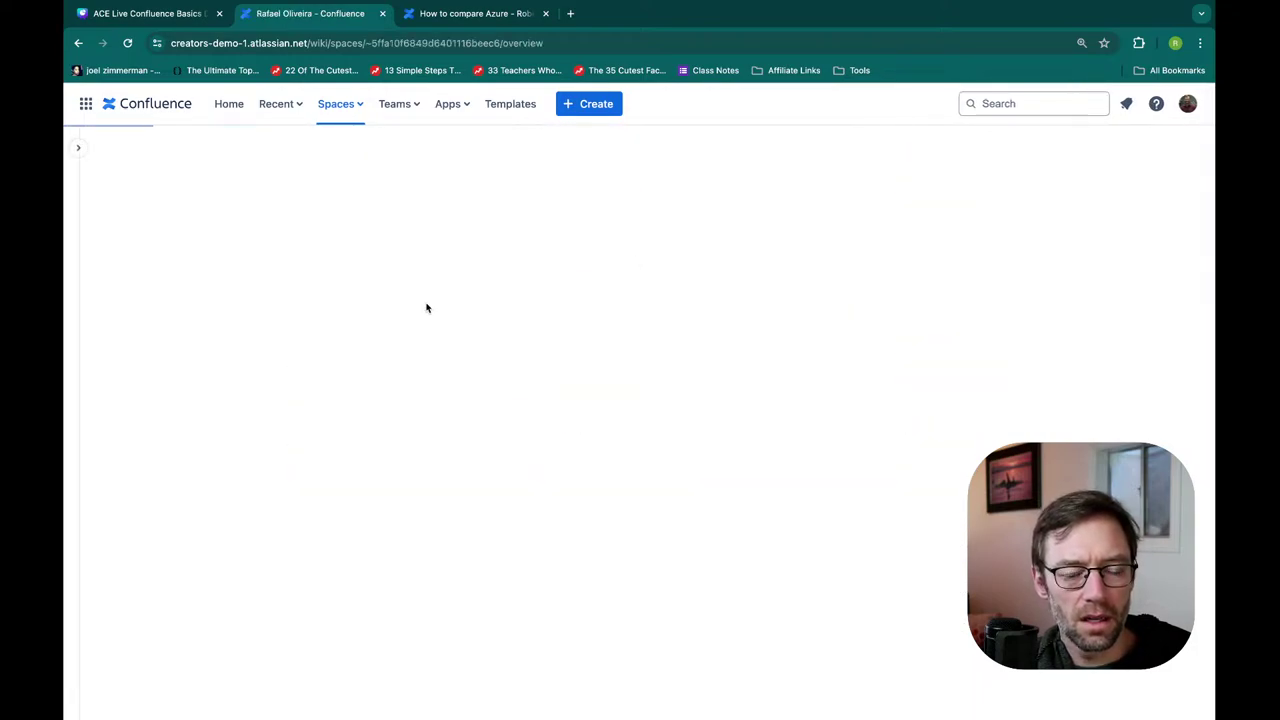
Remove the star from the Hean.Tech space and star it again
click(339, 110)
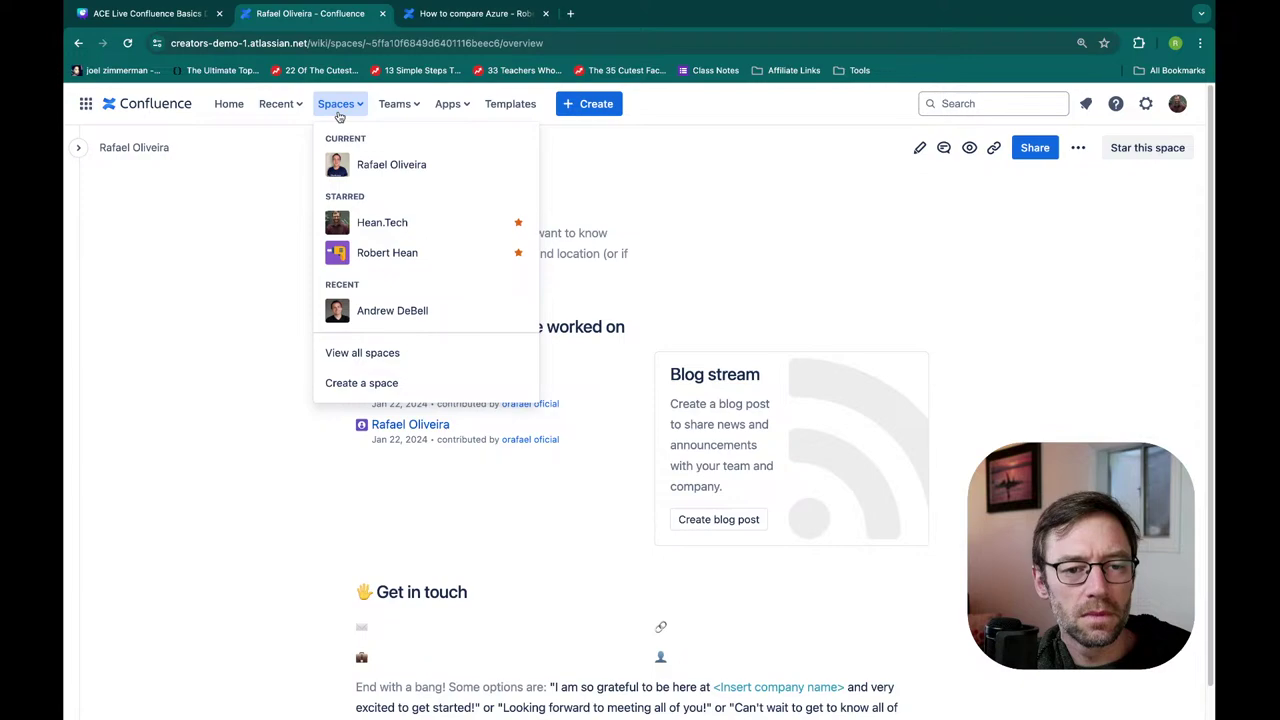
click(518, 222)
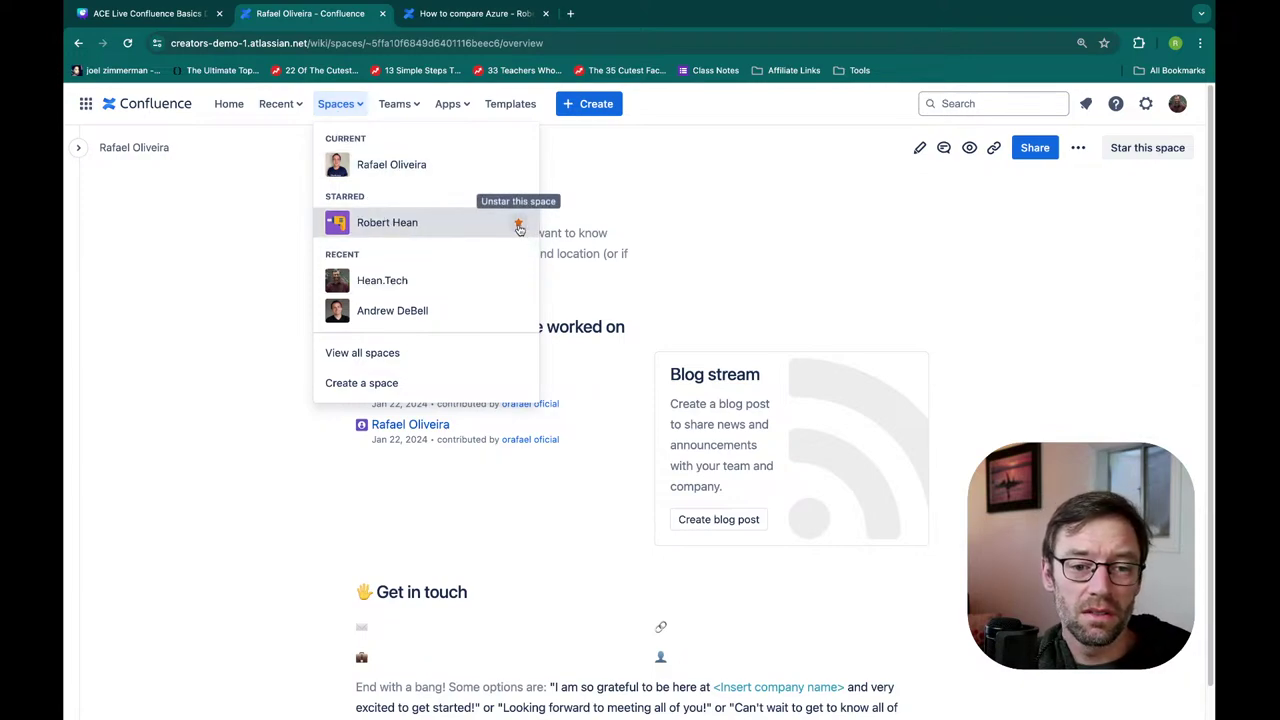
click(518, 281)
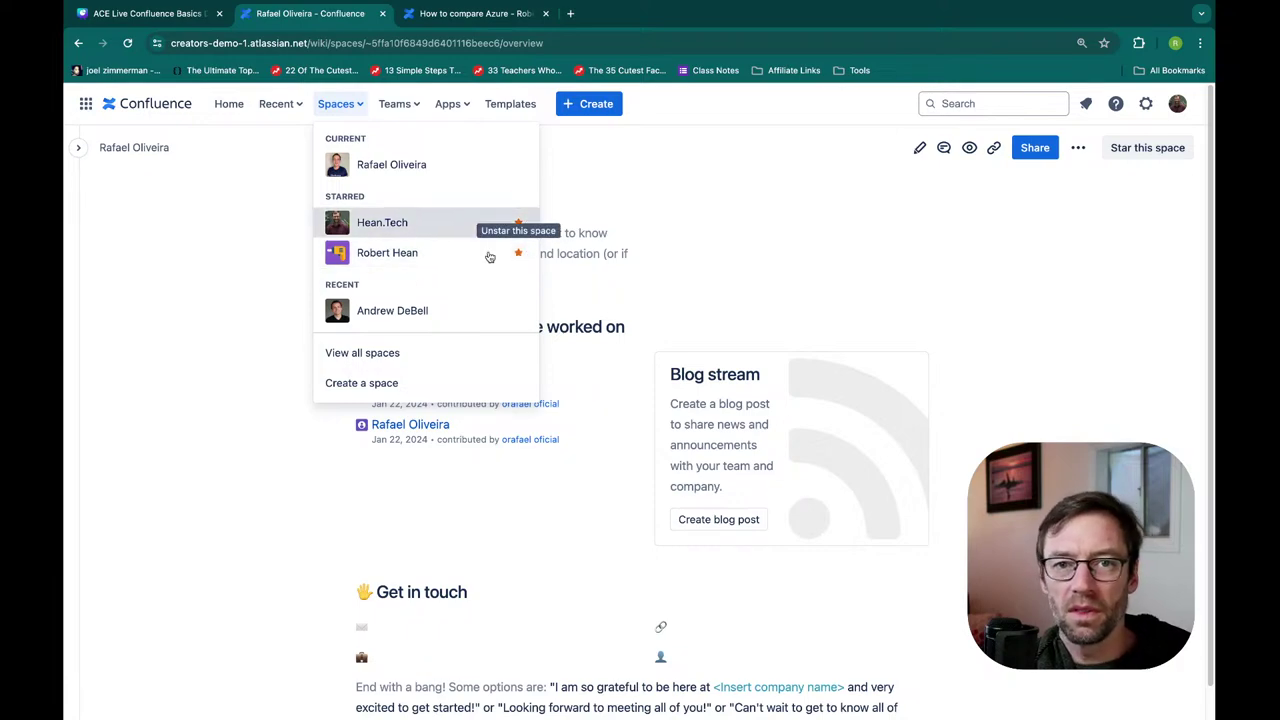
Visit the recently viewed colleague's space, and switch to your own starred space with its sidebar expanded
click(406, 312)
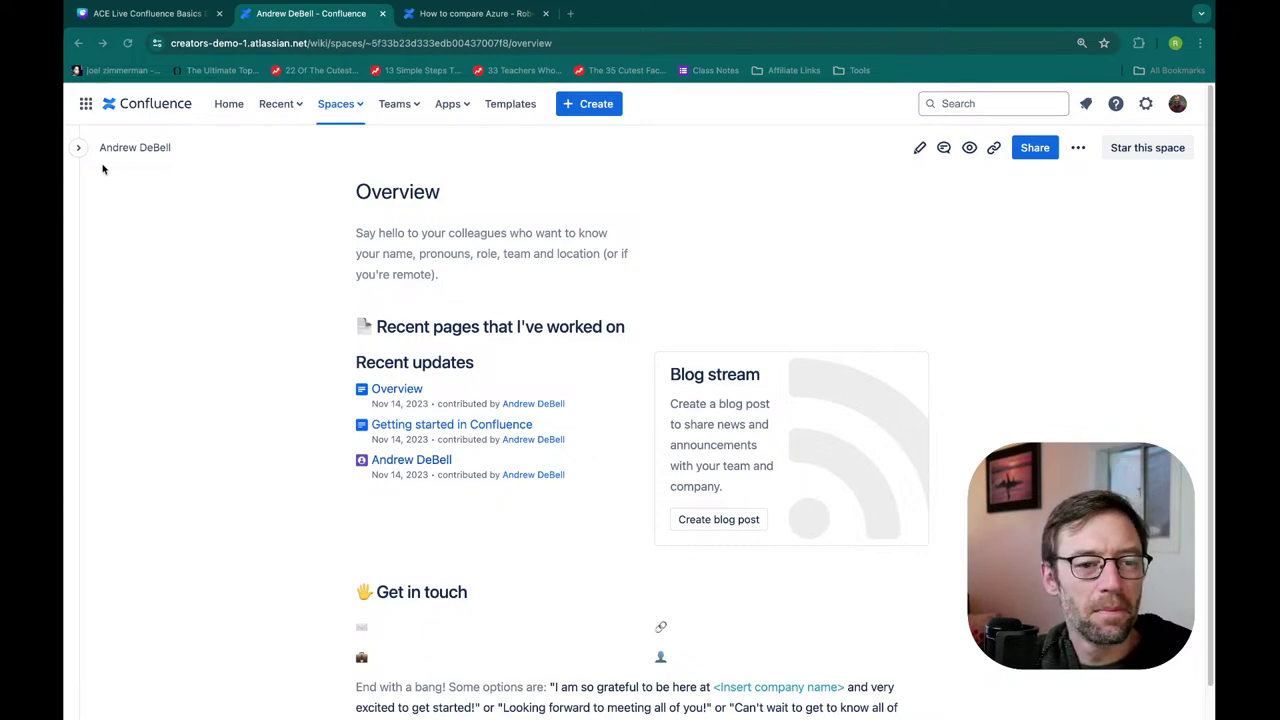
click(330, 104)
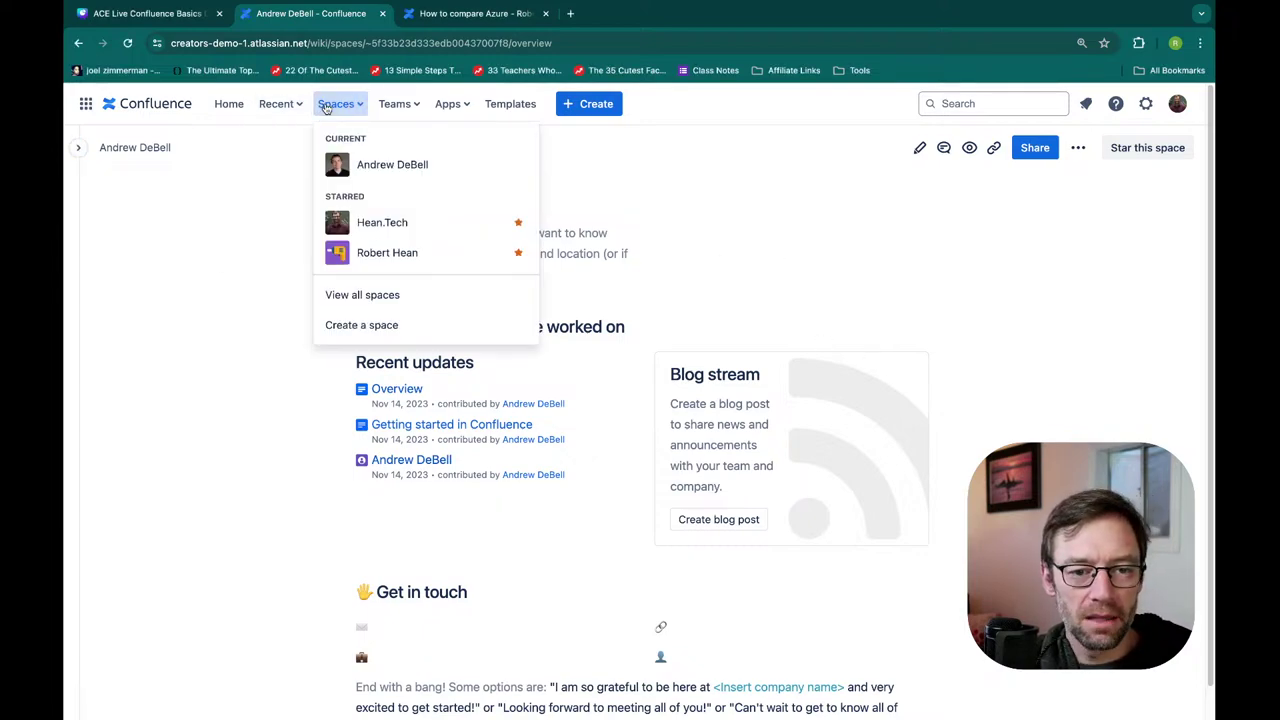
click(392, 254)
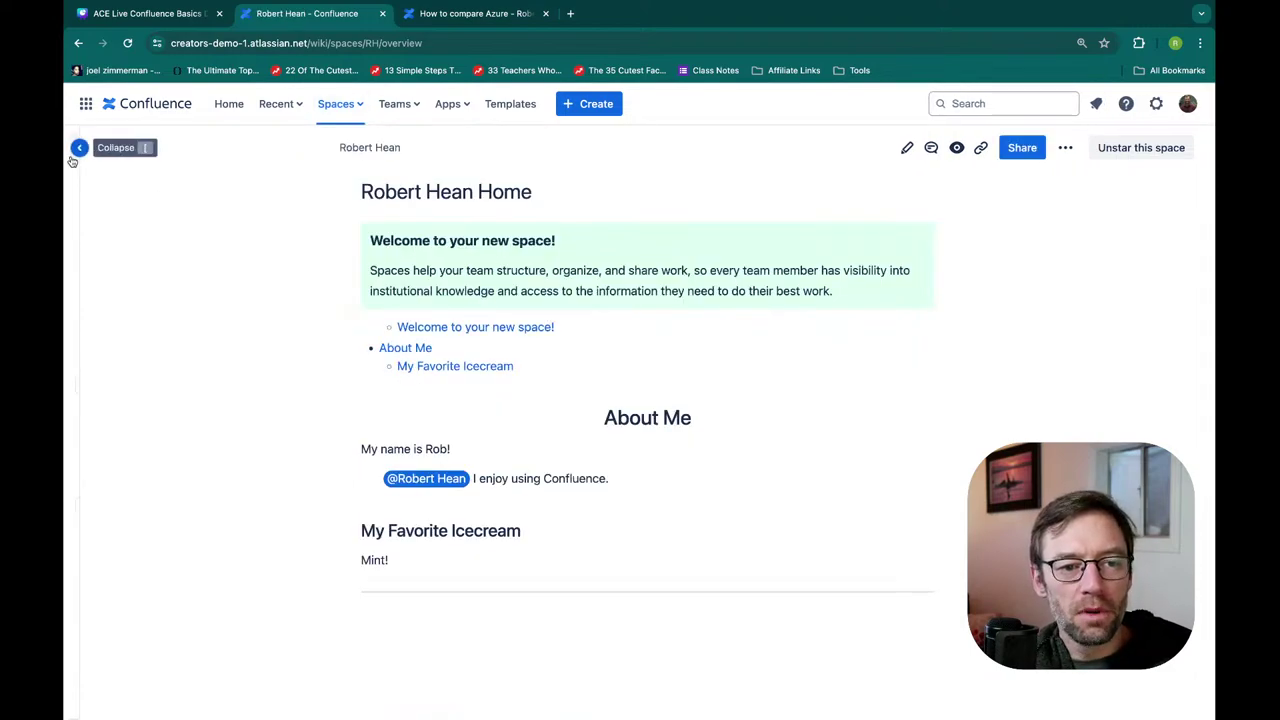
click(78, 147)
click(353, 108)
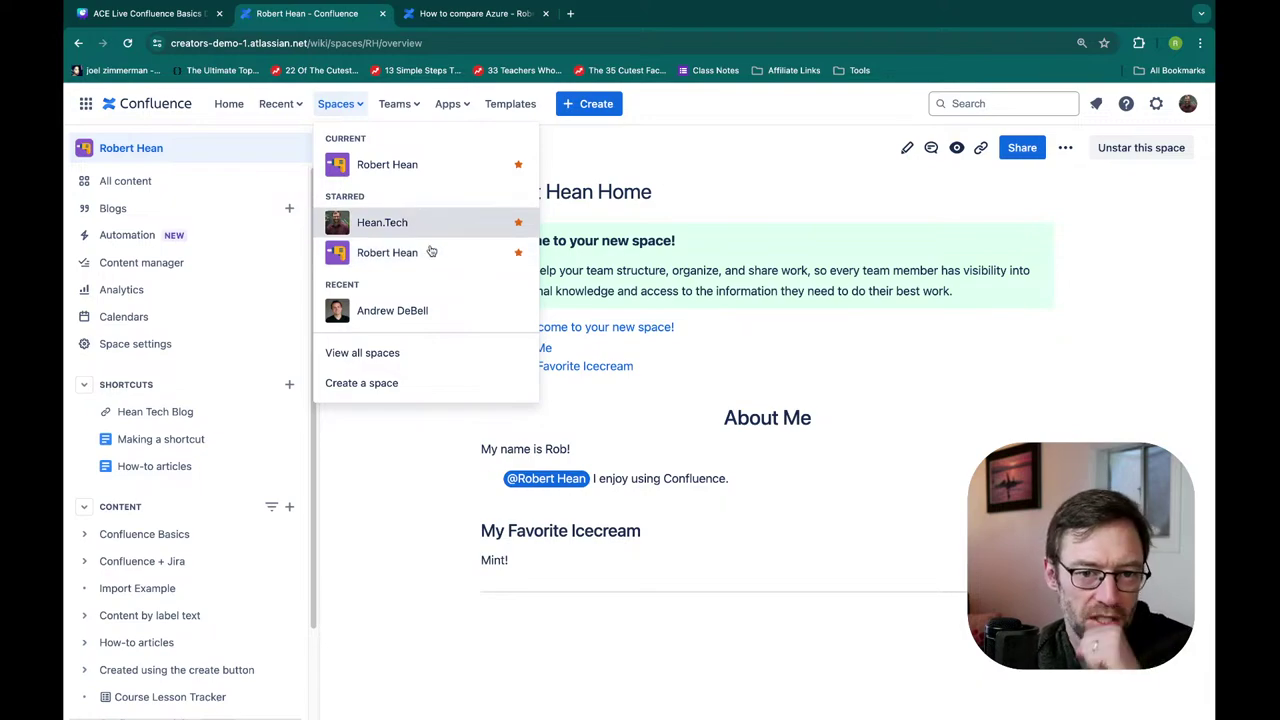
click(406, 483)
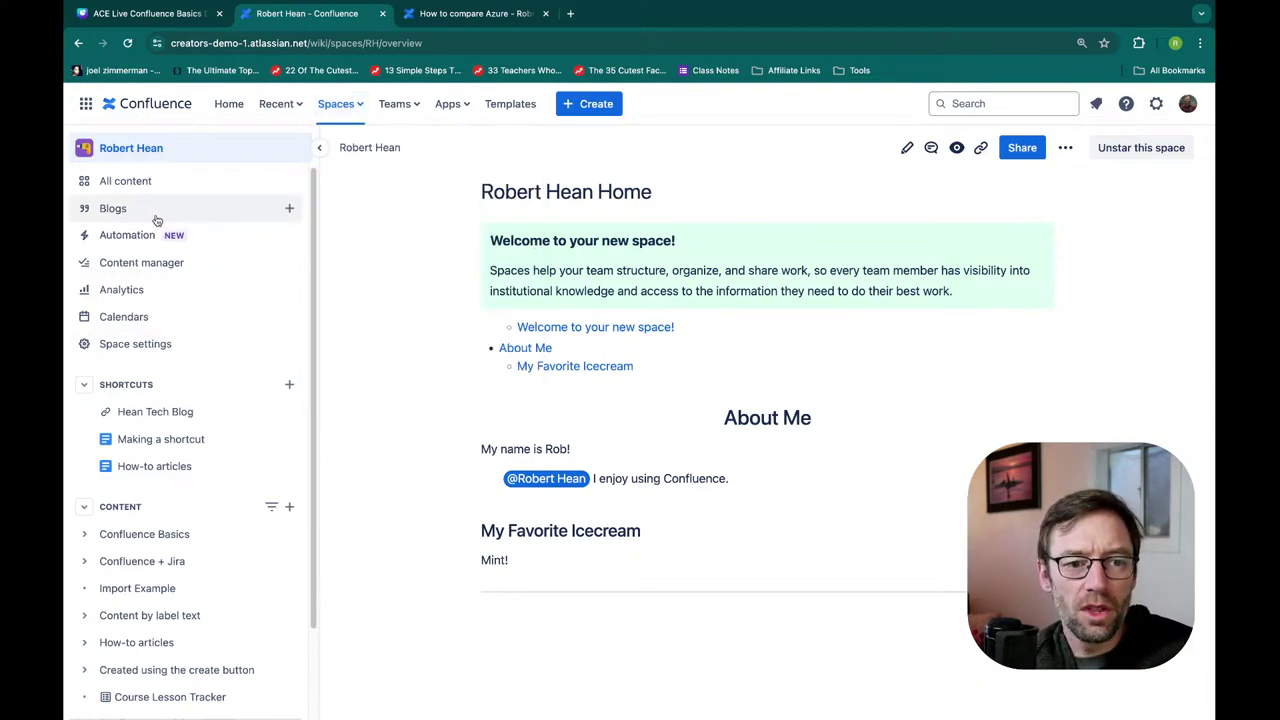
Open the space's blogs and filter the posts by 2024 and 2023 before showing all of them again
click(112, 209)
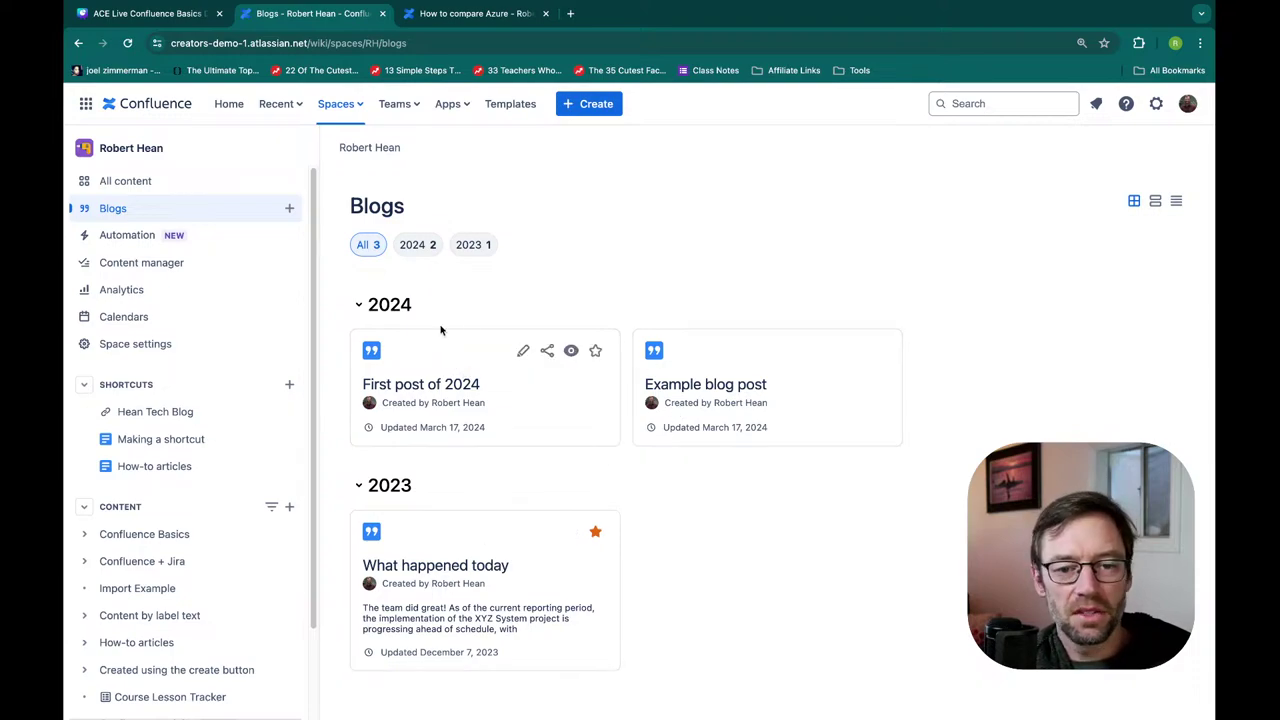
click(418, 245)
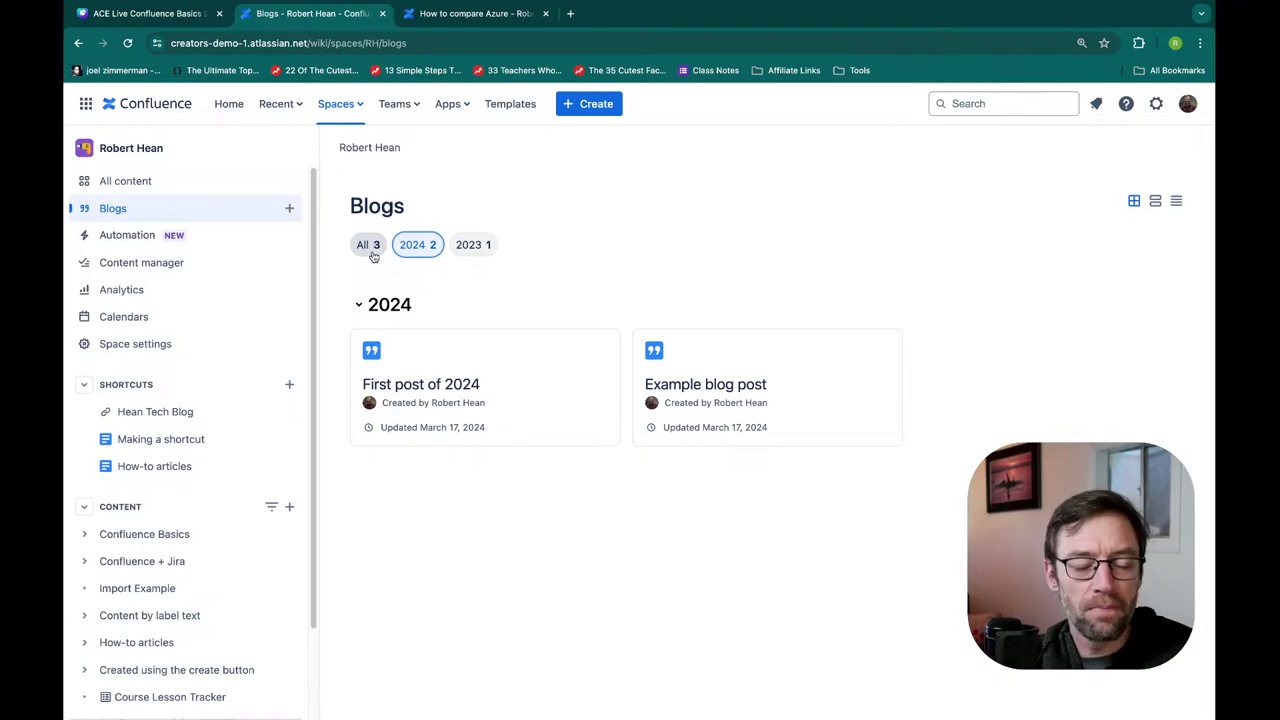
click(473, 250)
click(411, 252)
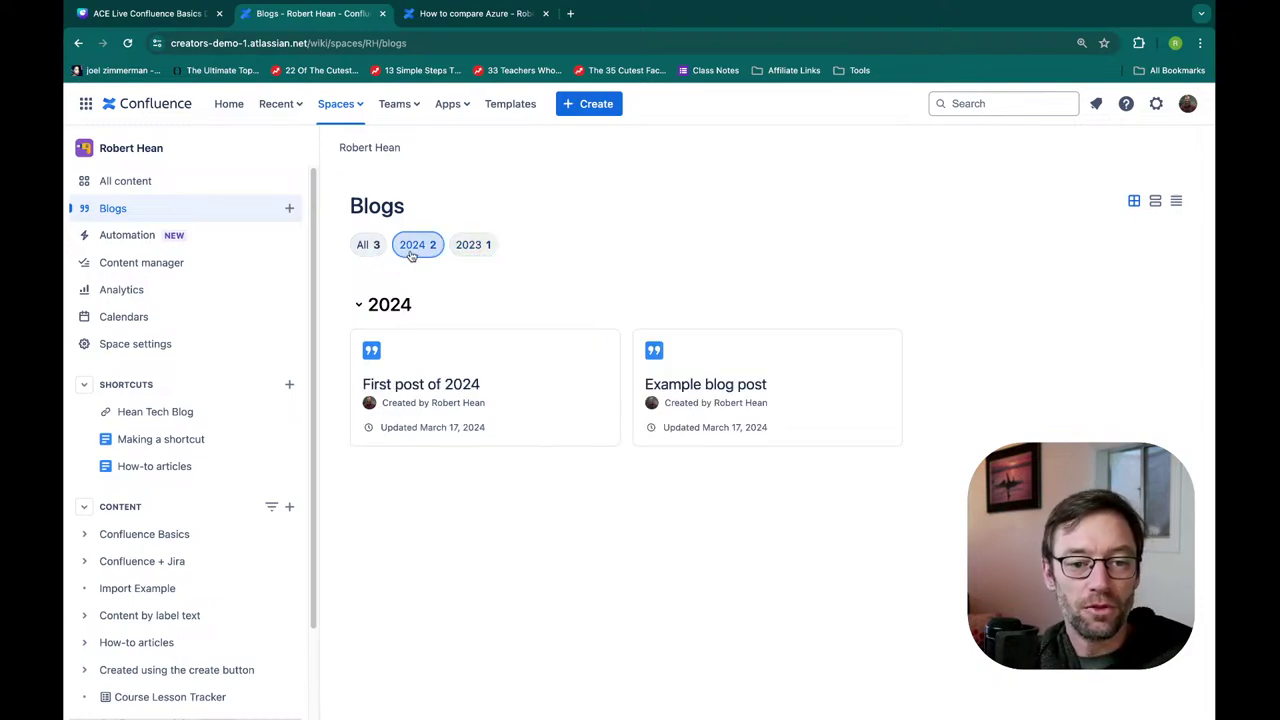
click(364, 247)
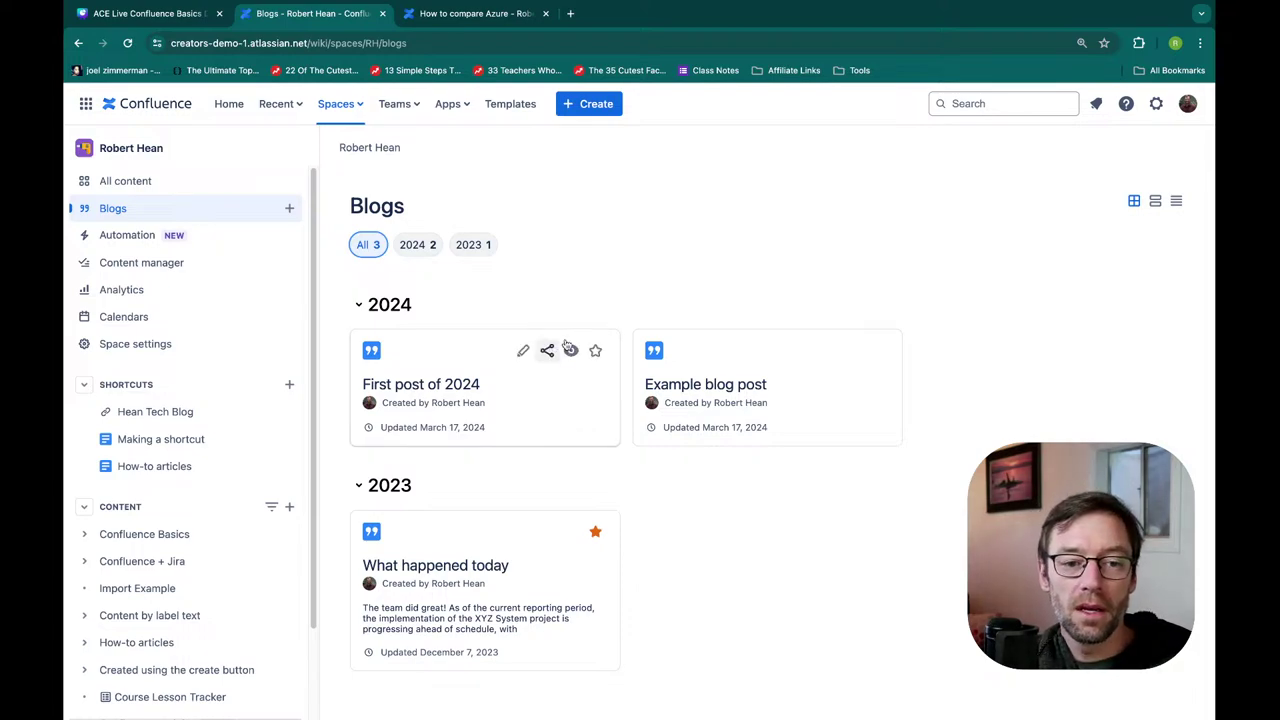
Create a new blog post in the space and title it "COnfluence Live 4/11"
click(288, 209)
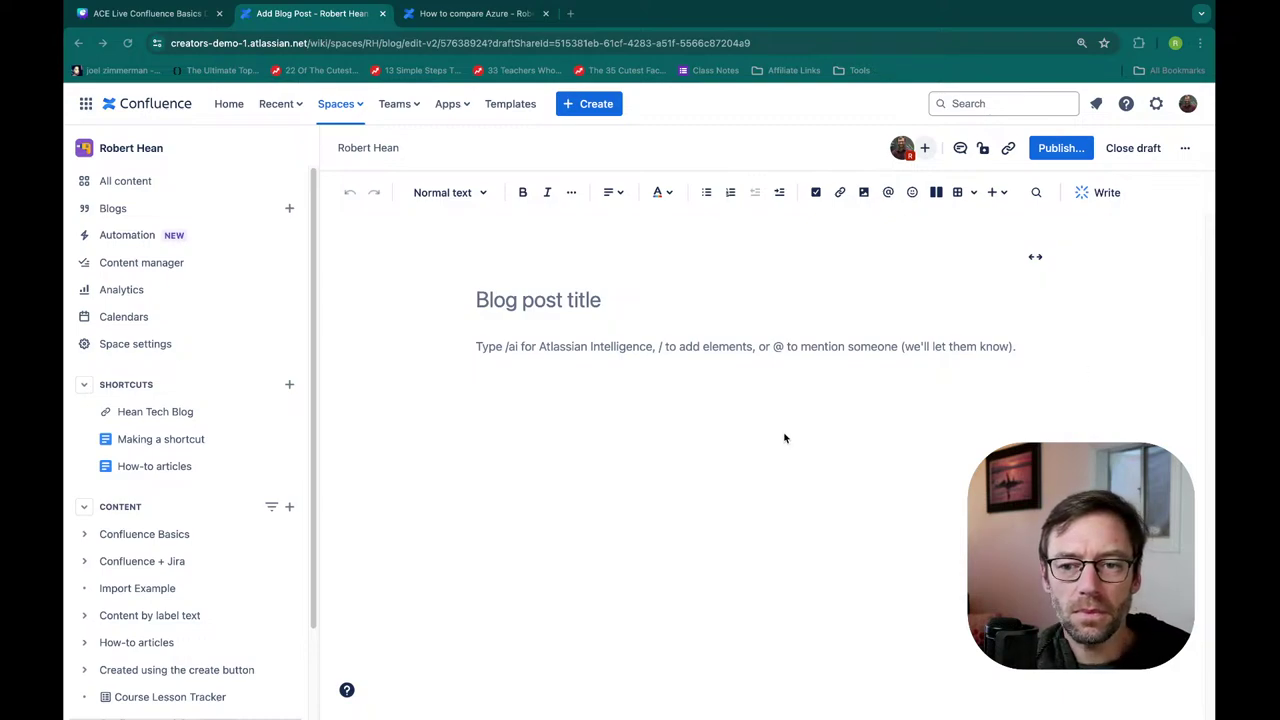
mouse_move(717, 268)
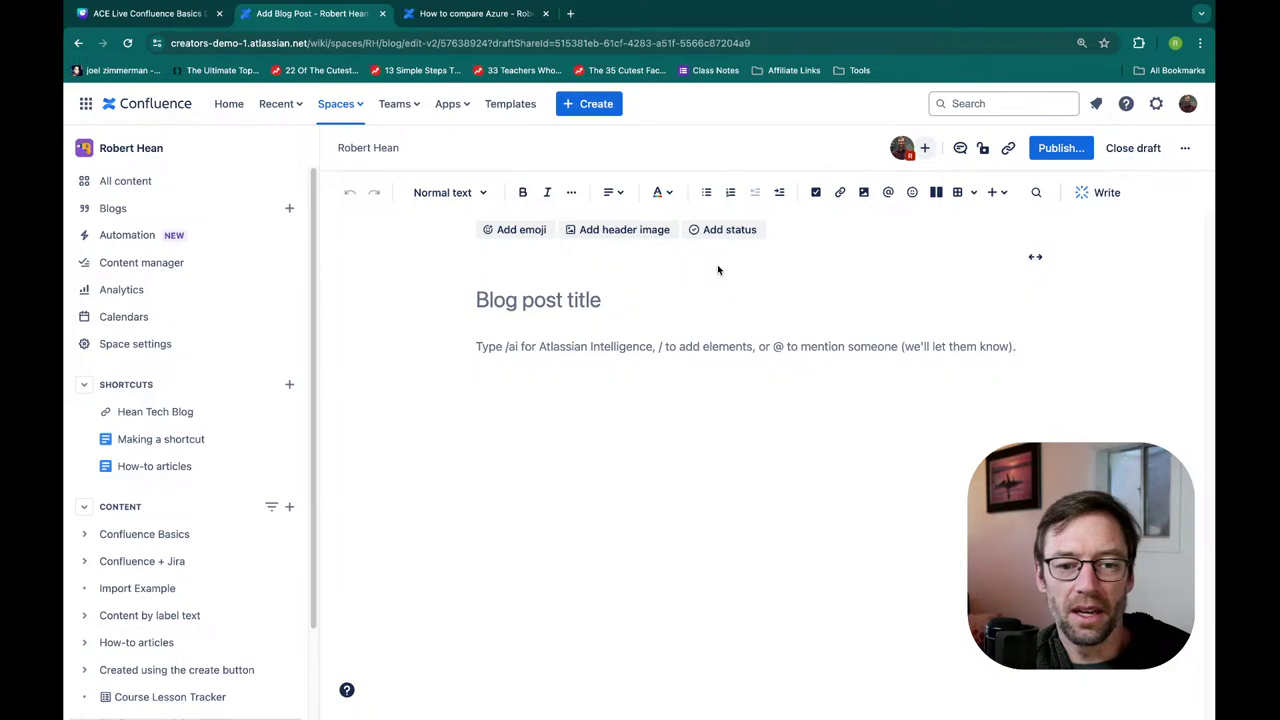
click(535, 300)
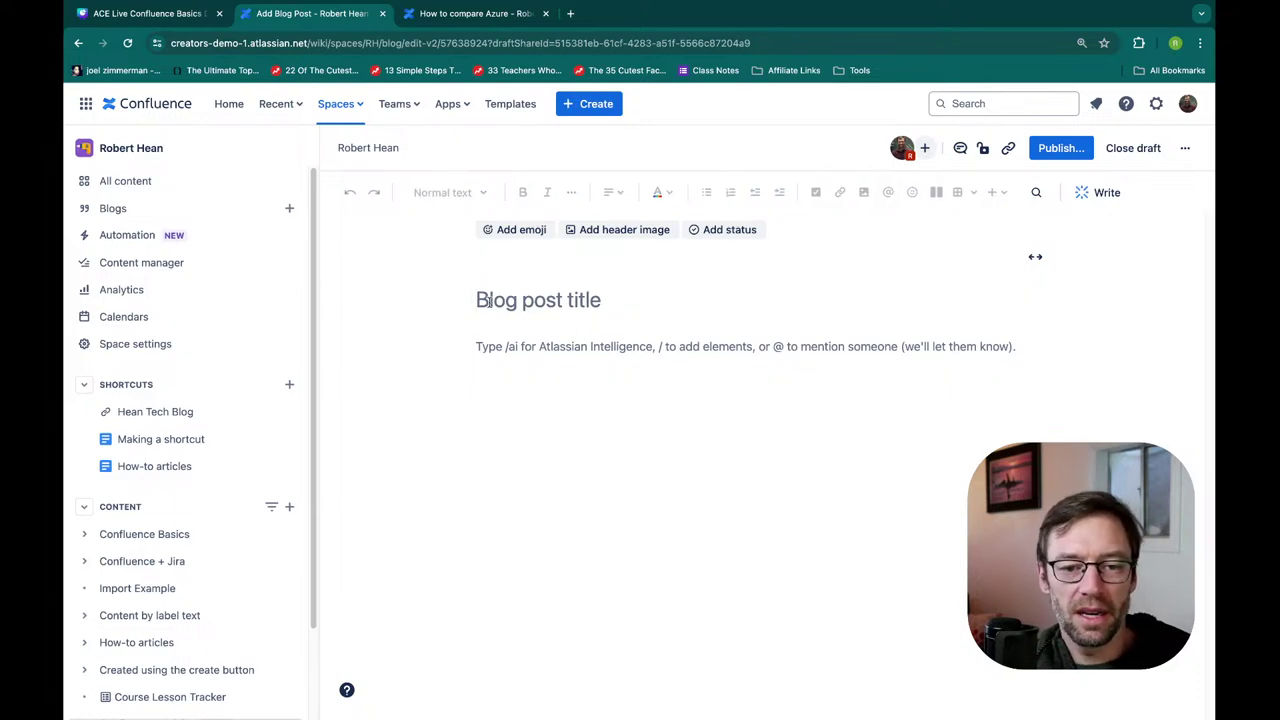
click(1123, 310)
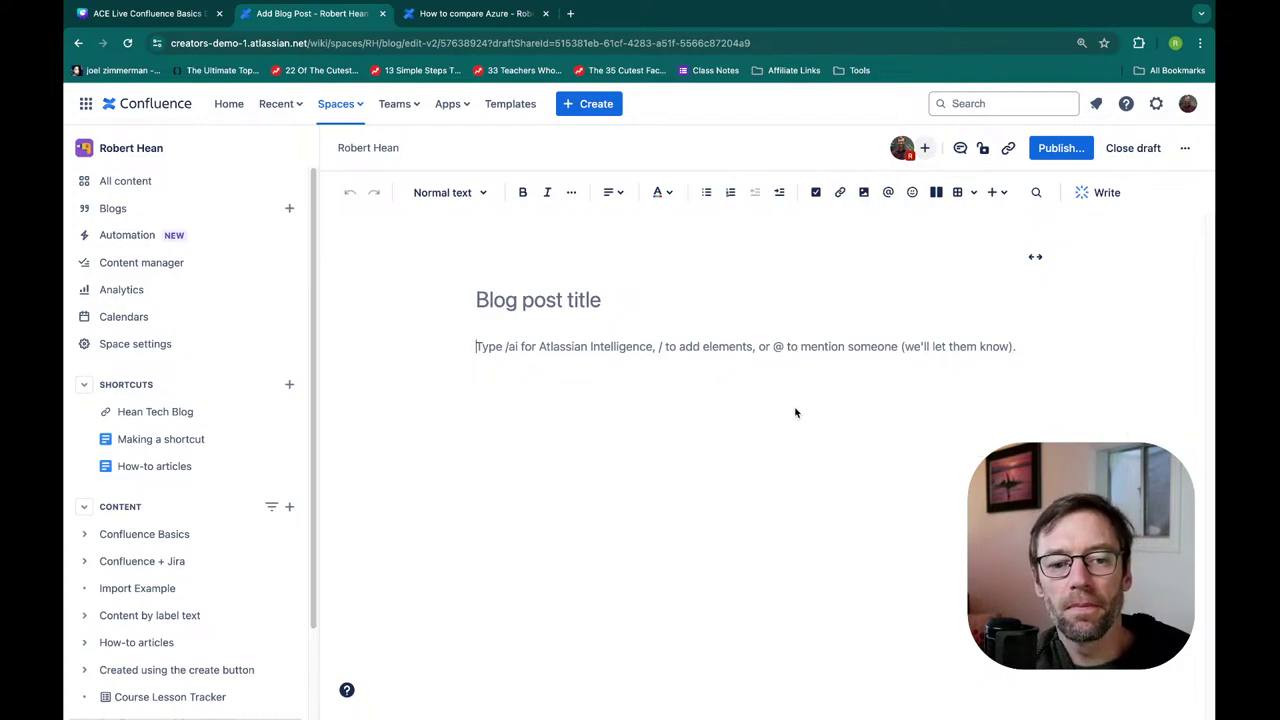
mouse_move(675, 310)
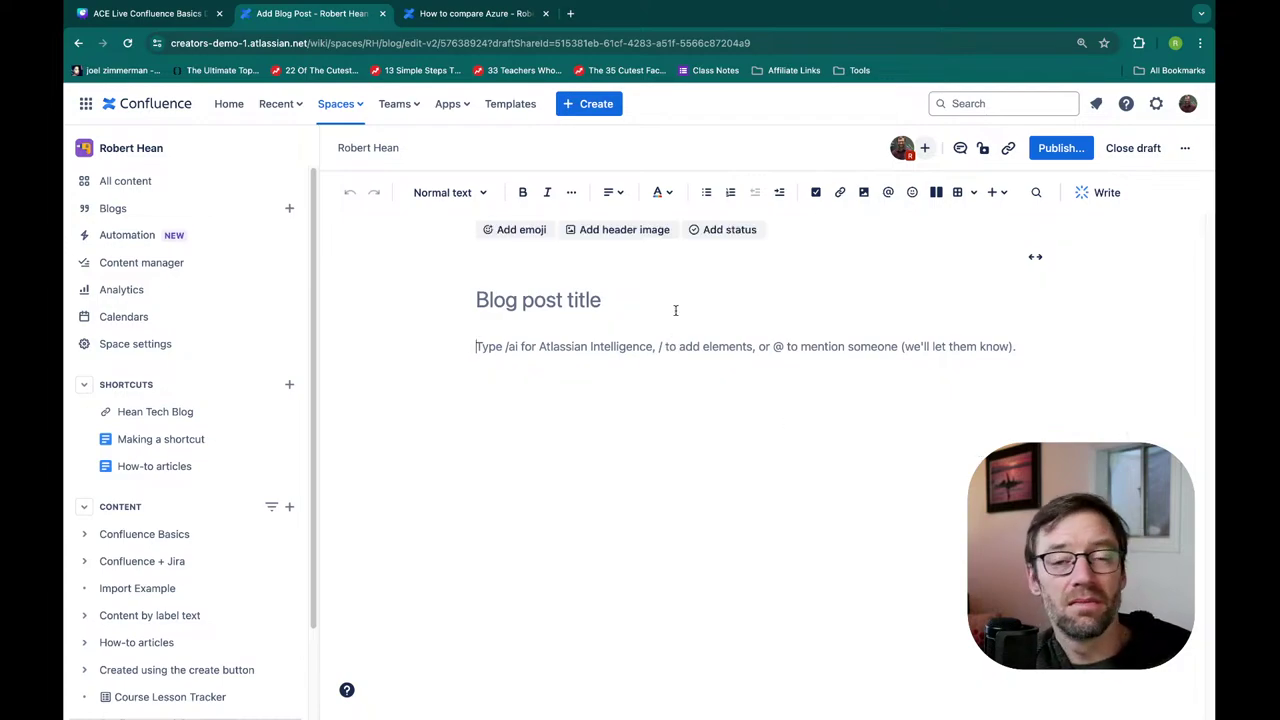
click(604, 304)
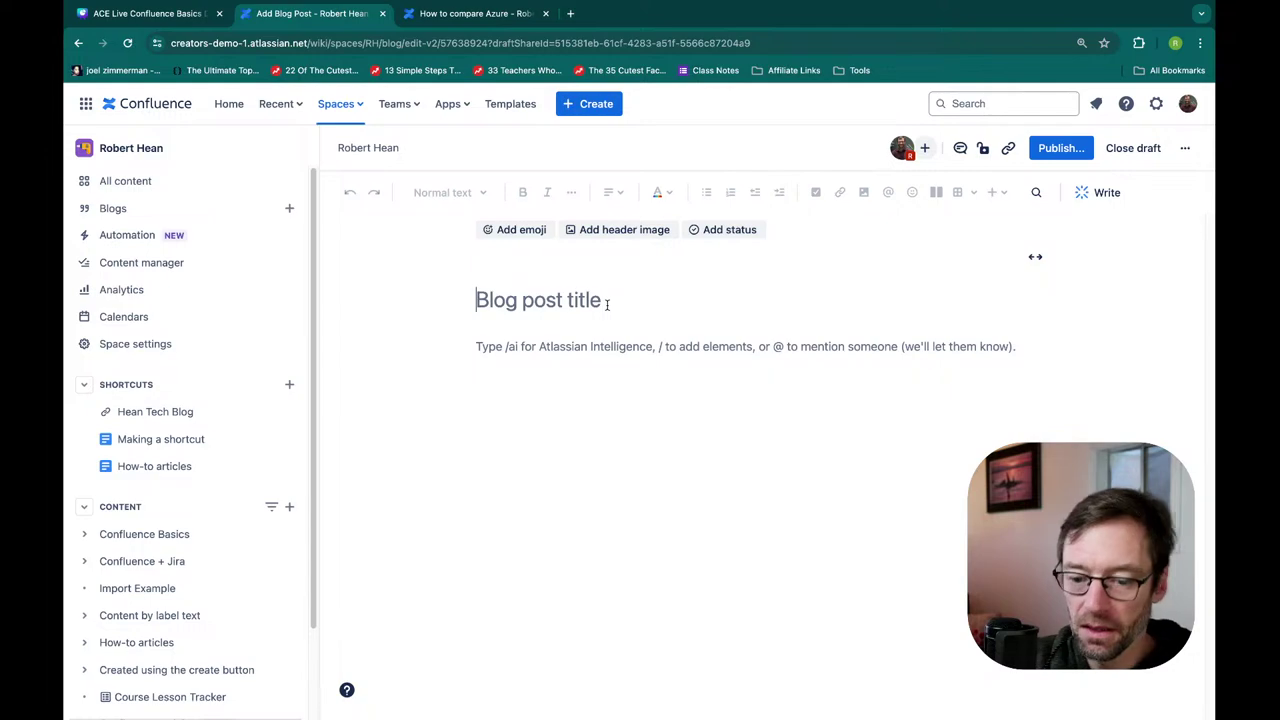
text(COnfluence Live )
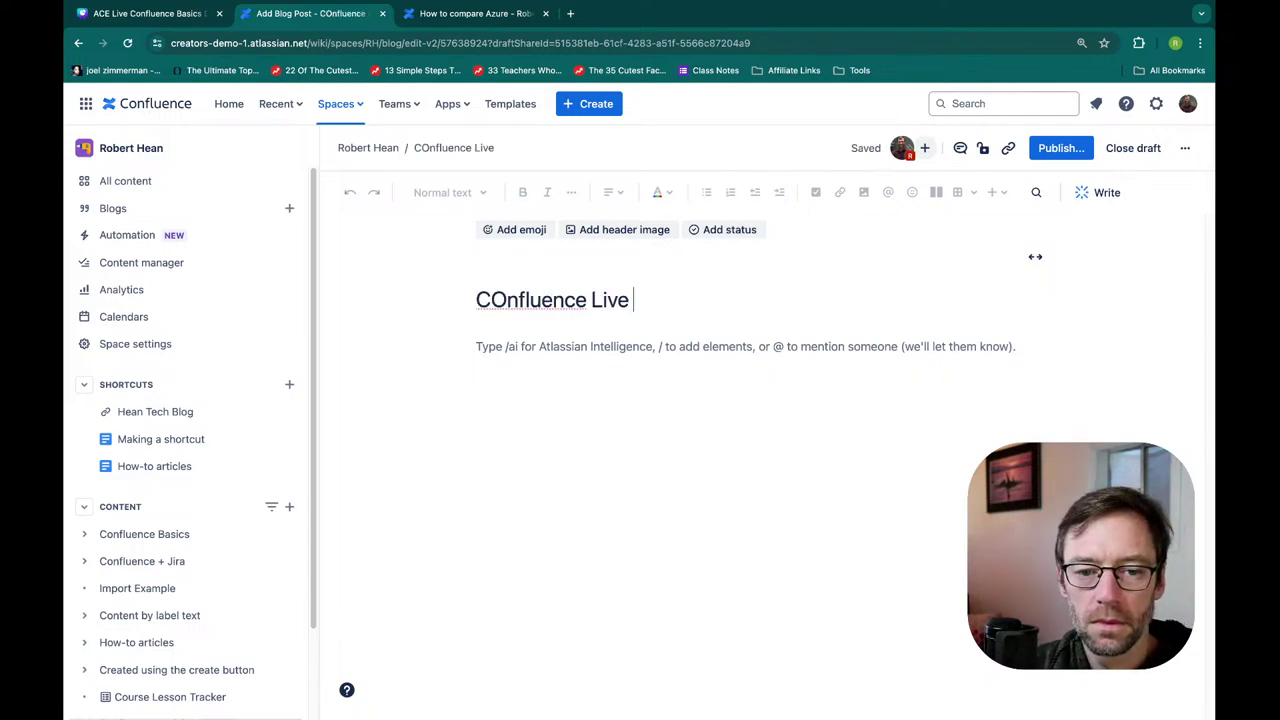
text(4/11)
Write "Look into the audio issue" as the body text of the blog post
click(586, 346)
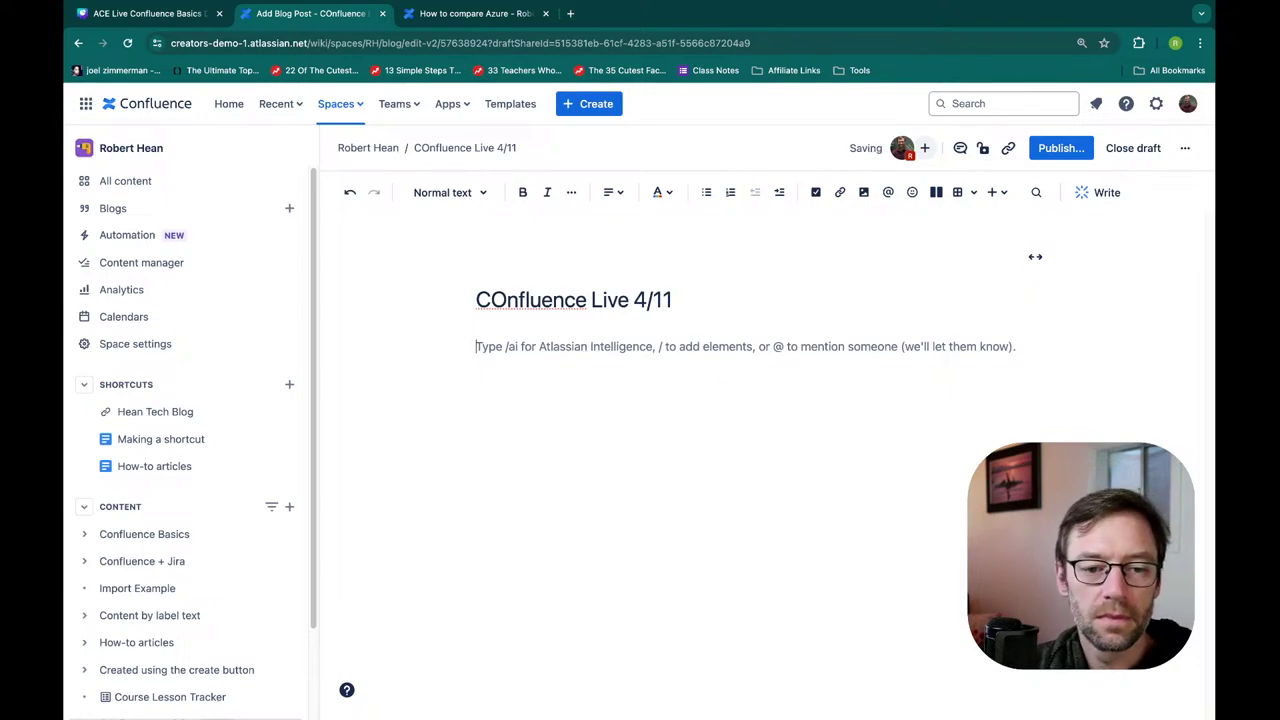
text(Chi)
key(BackSpace)
key(BackSpace)
key(BackSpace)
text(Look in)
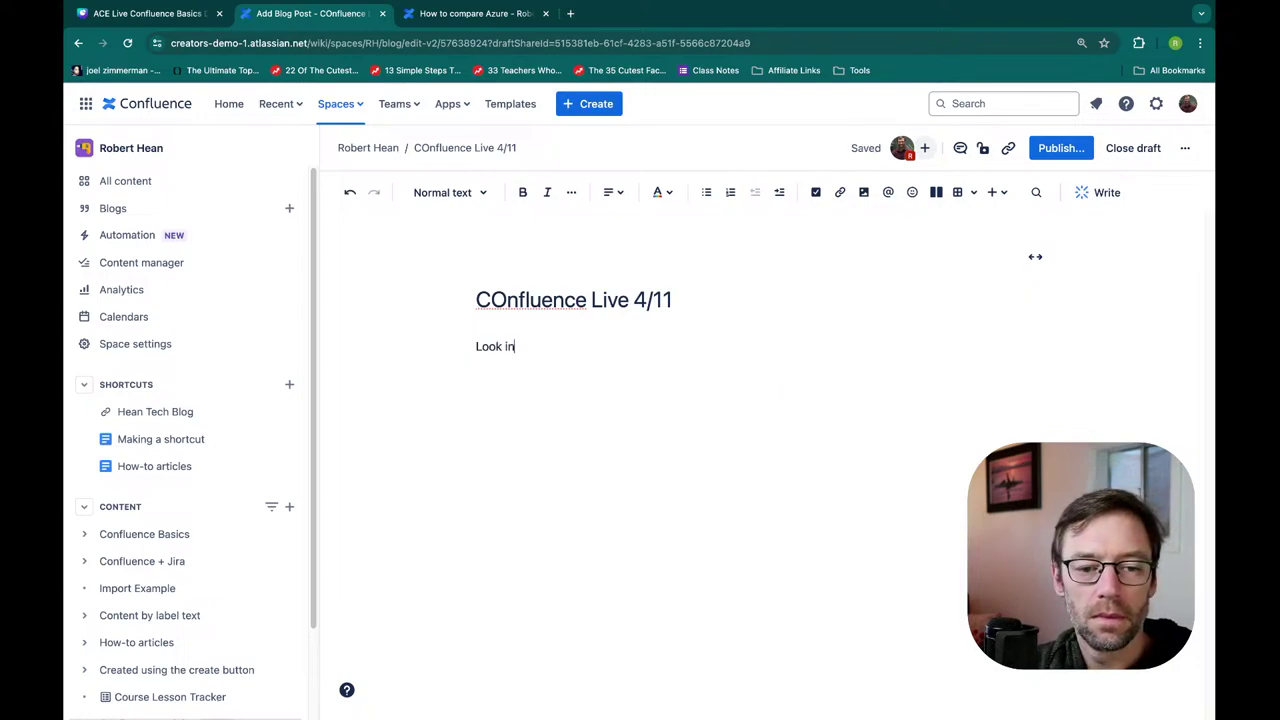
text(to the auid)
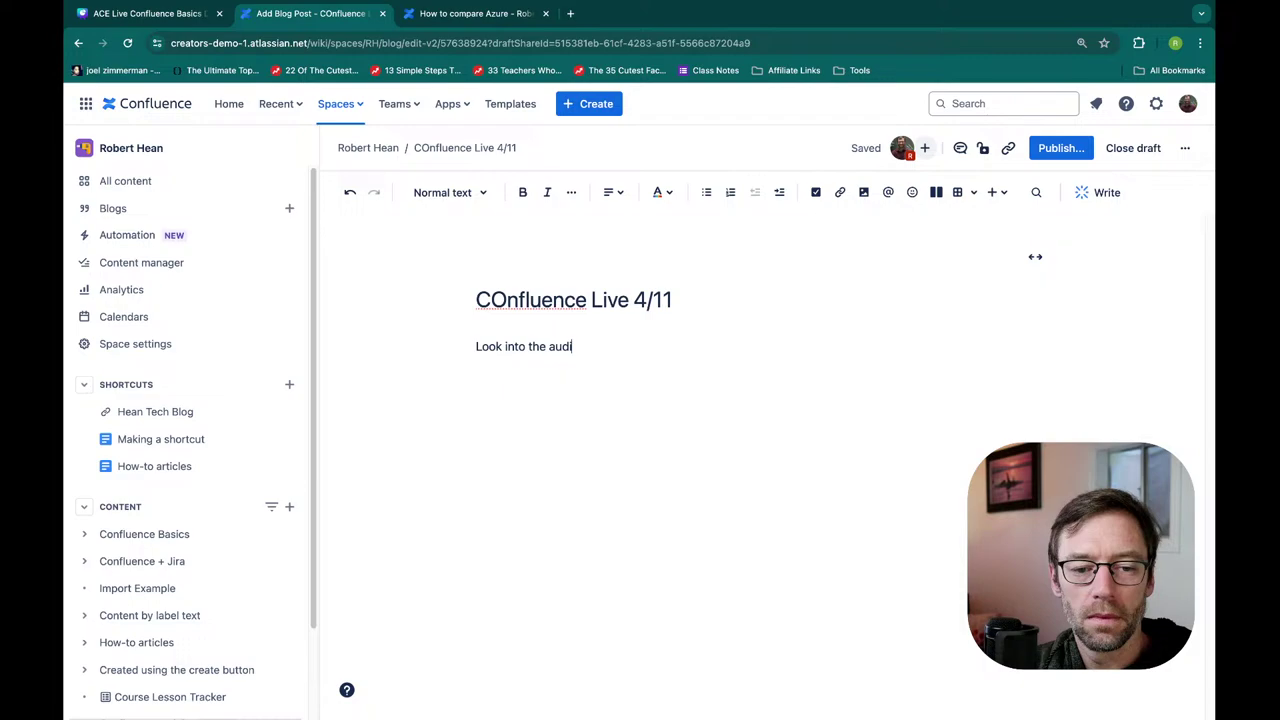
text(o issue)
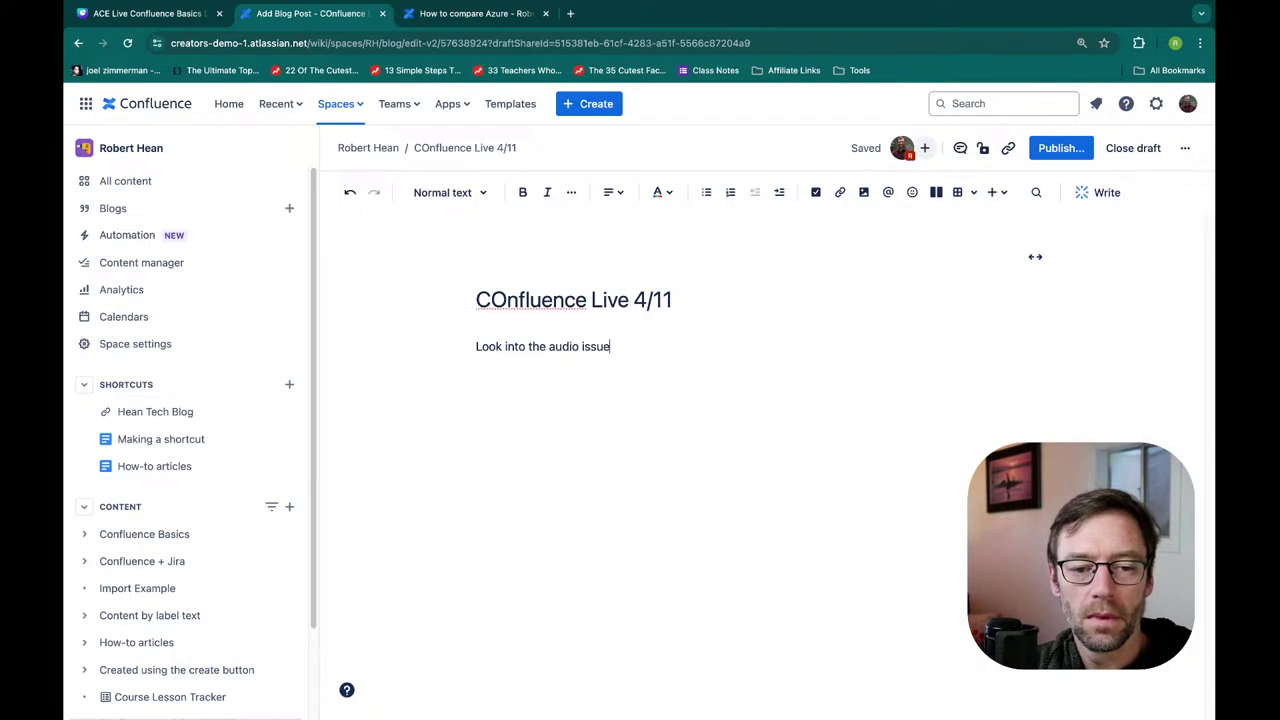
Correct the capitalisation in the blog post title so it reads "Confluence Live 4/11"
click(508, 300)
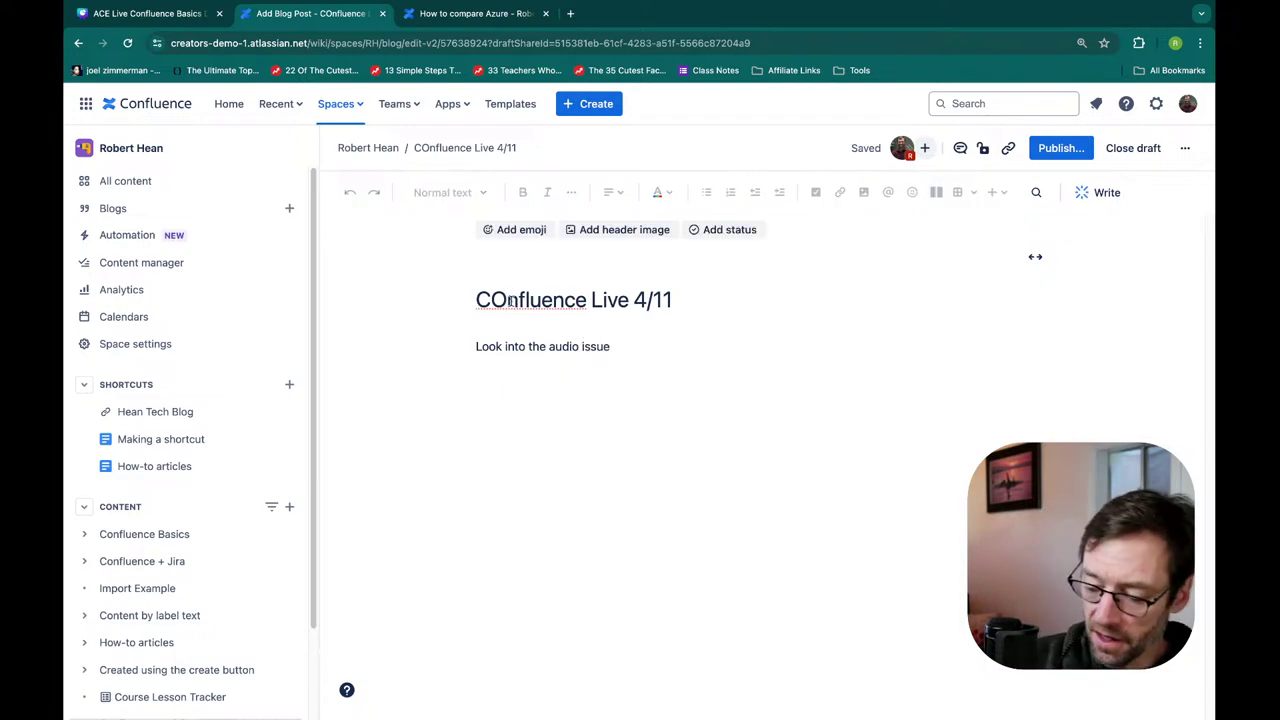
key(BackSpace)
text(o)
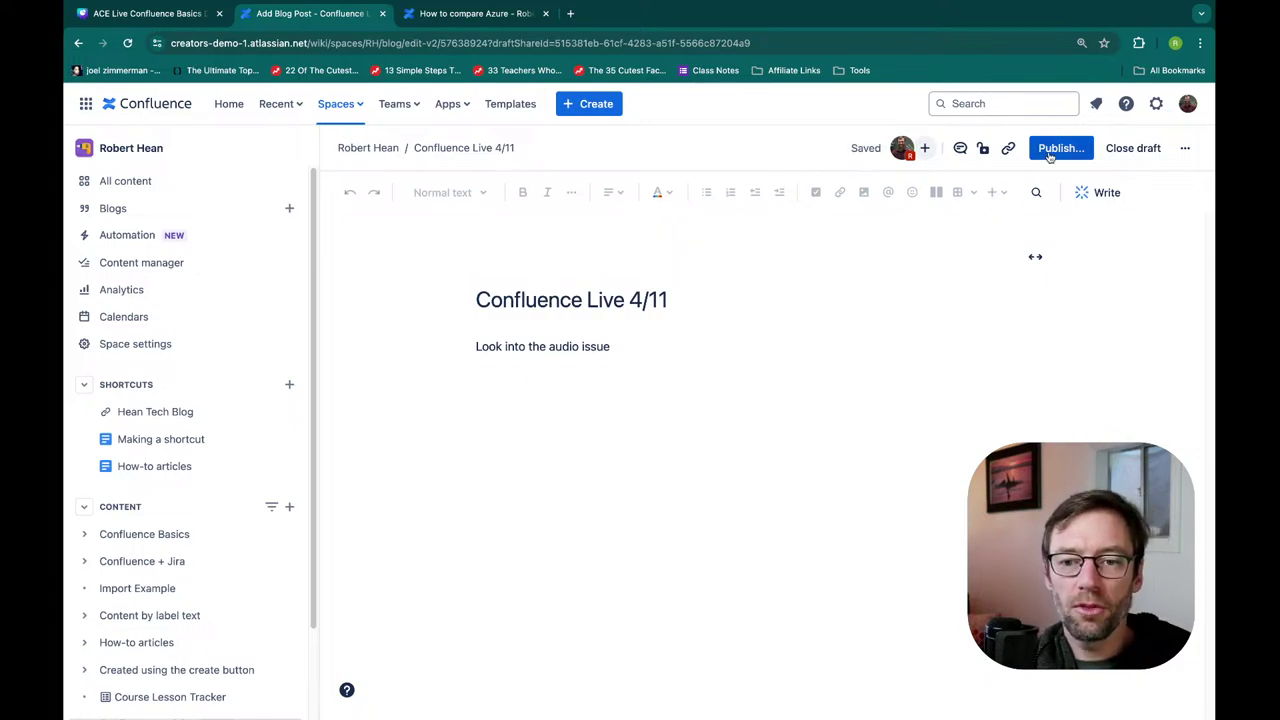
Review the access options in the blog post's publish settings, and close them without publishing
click(1060, 148)
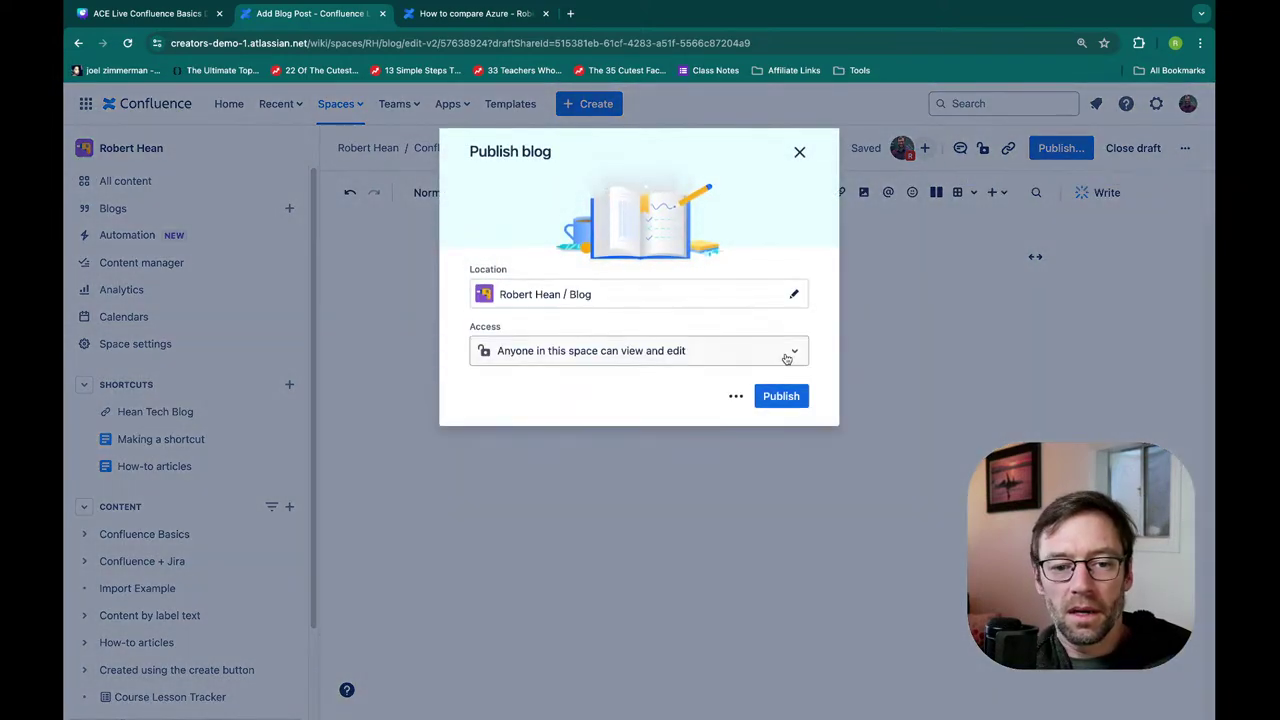
click(791, 354)
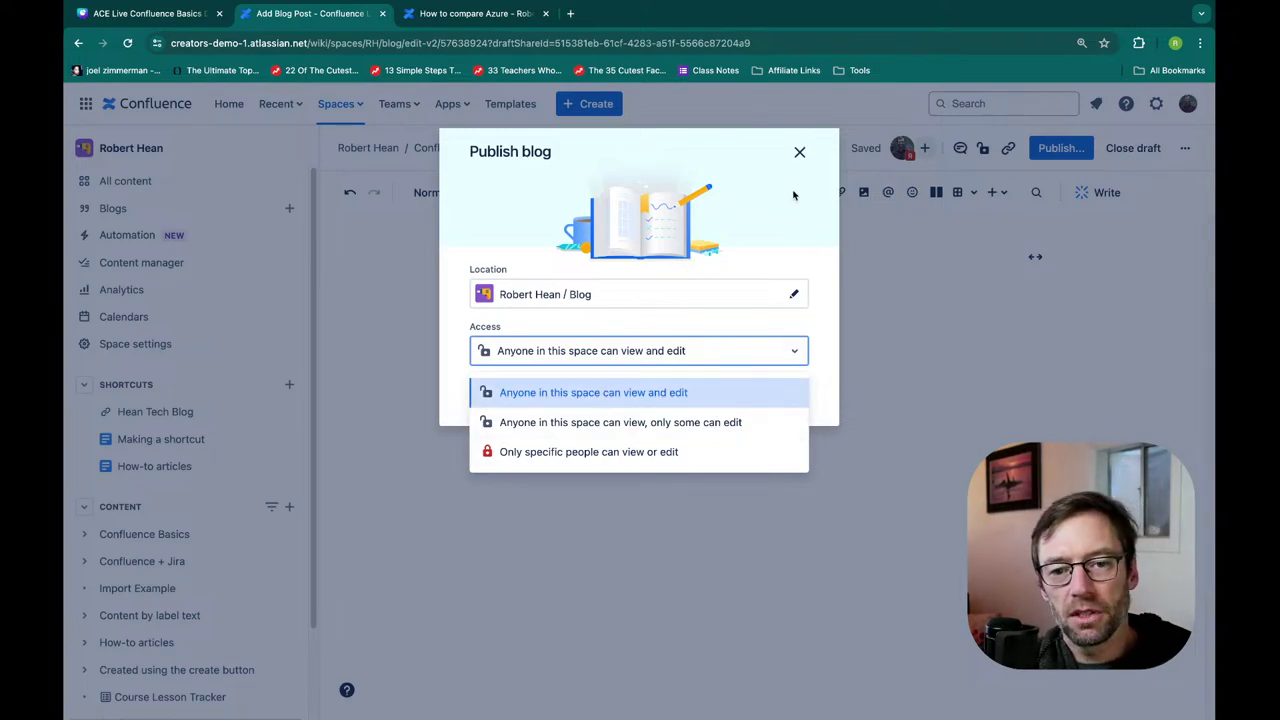
click(799, 152)
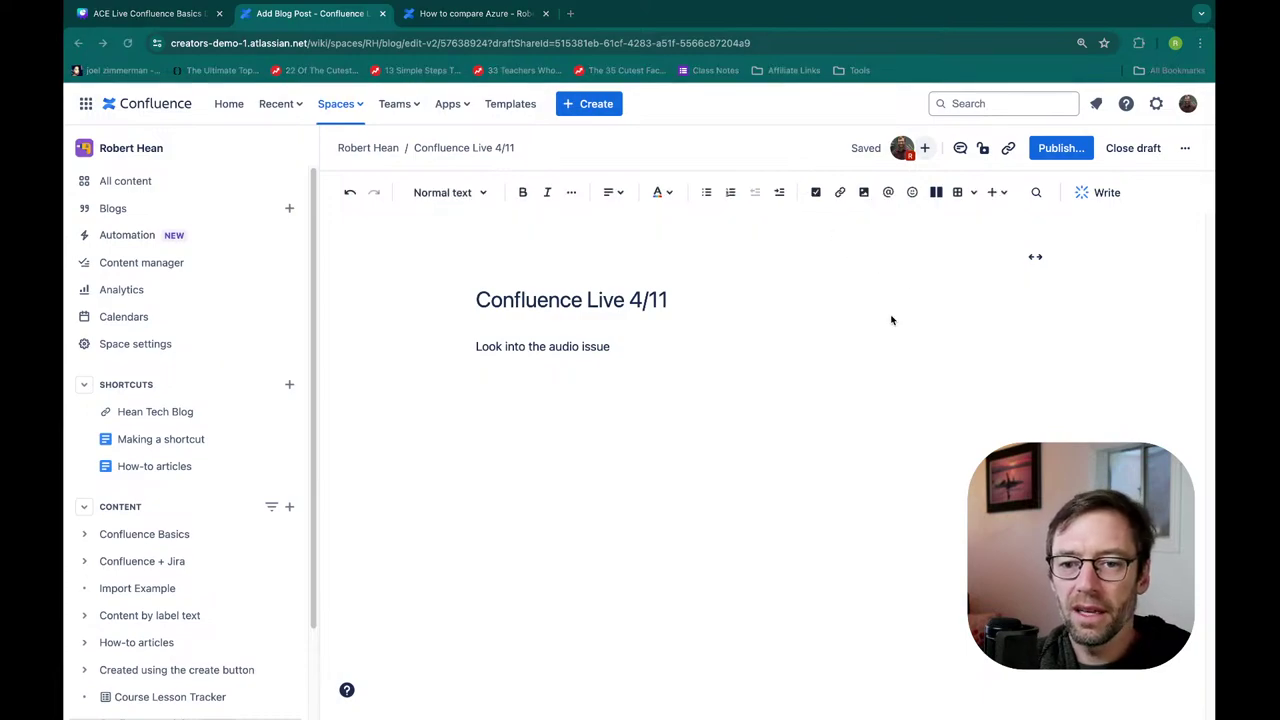
Restrict the draft blog post so that only specific people can view or edit it, and apply the restriction
click(984, 150)
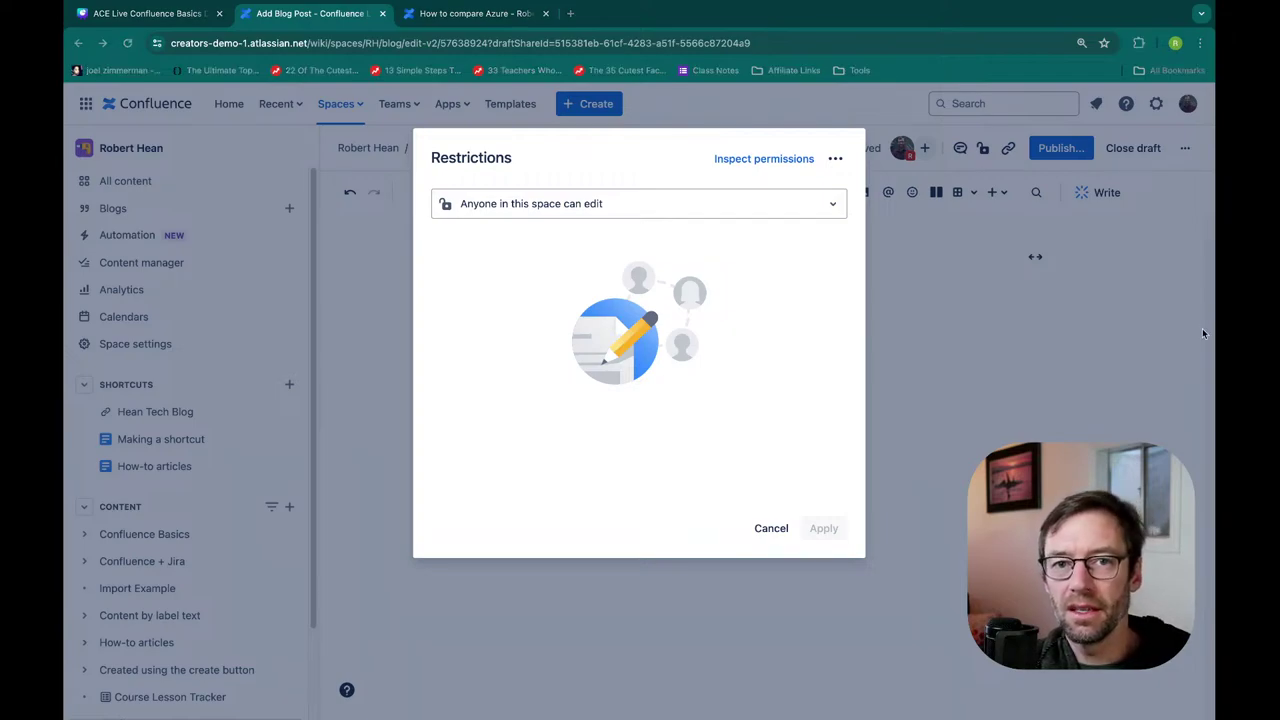
click(769, 210)
click(712, 277)
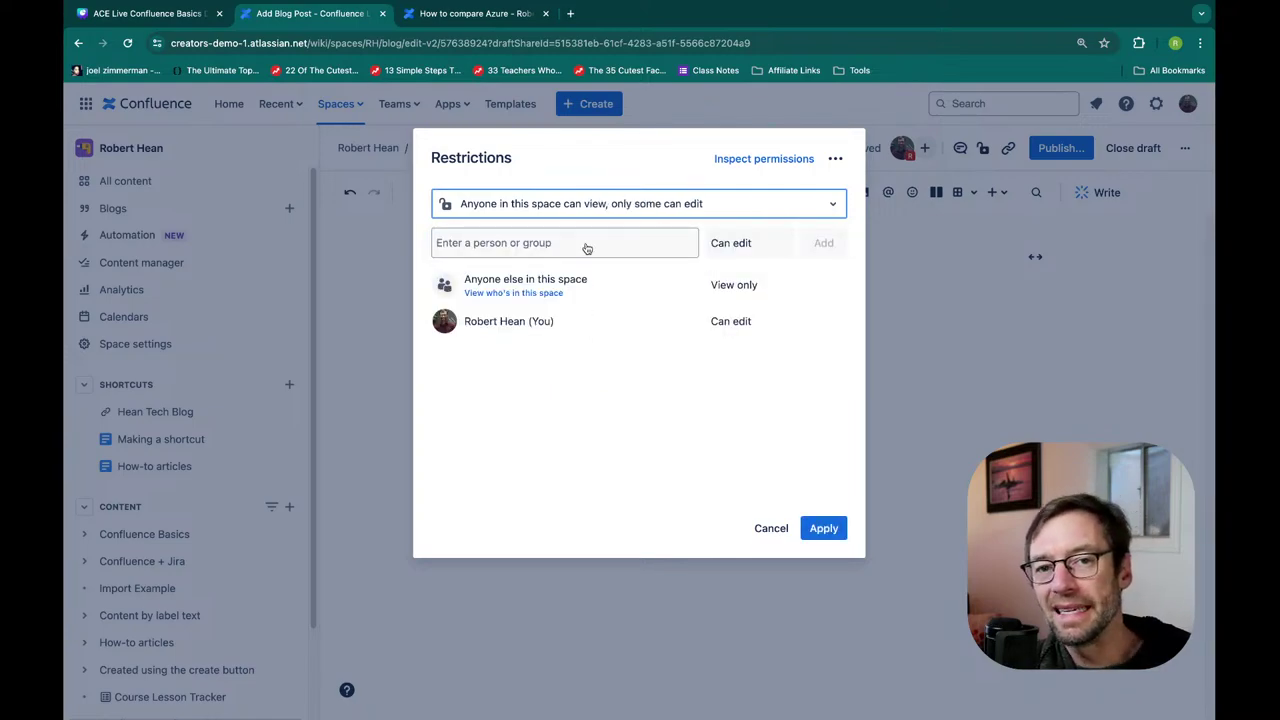
click(745, 323)
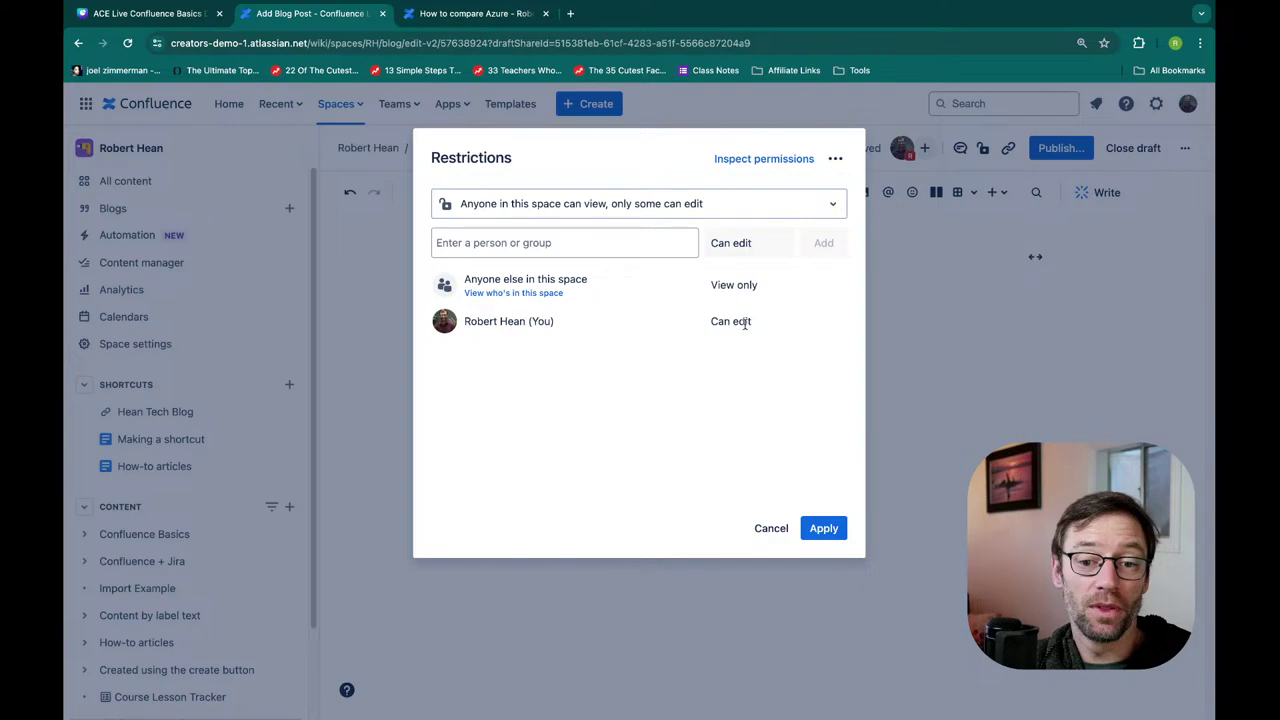
click(668, 244)
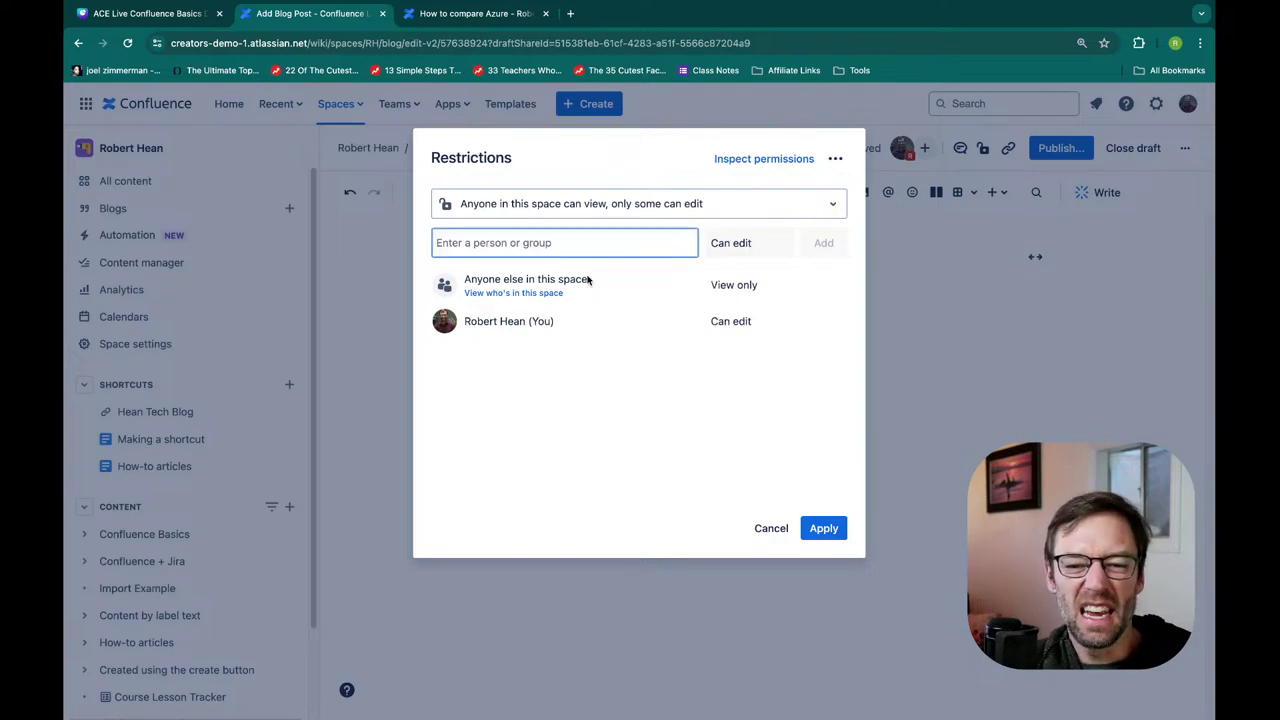
click(656, 206)
click(614, 299)
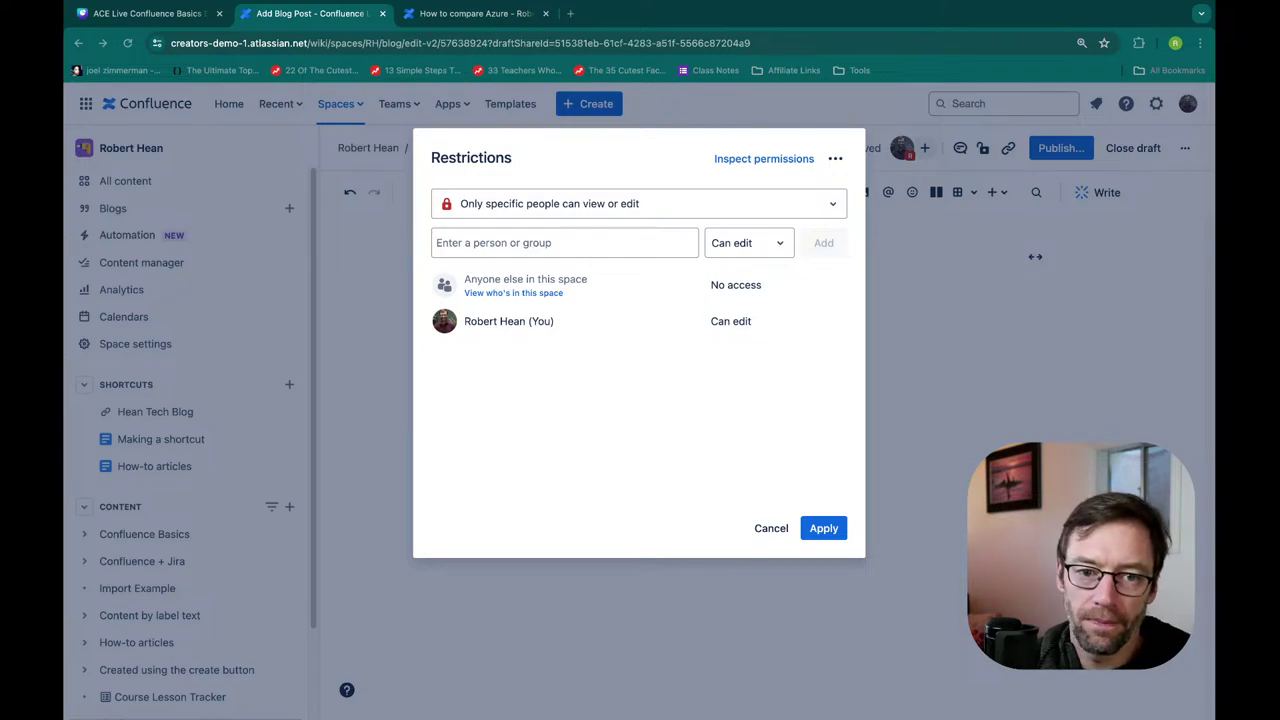
click(823, 528)
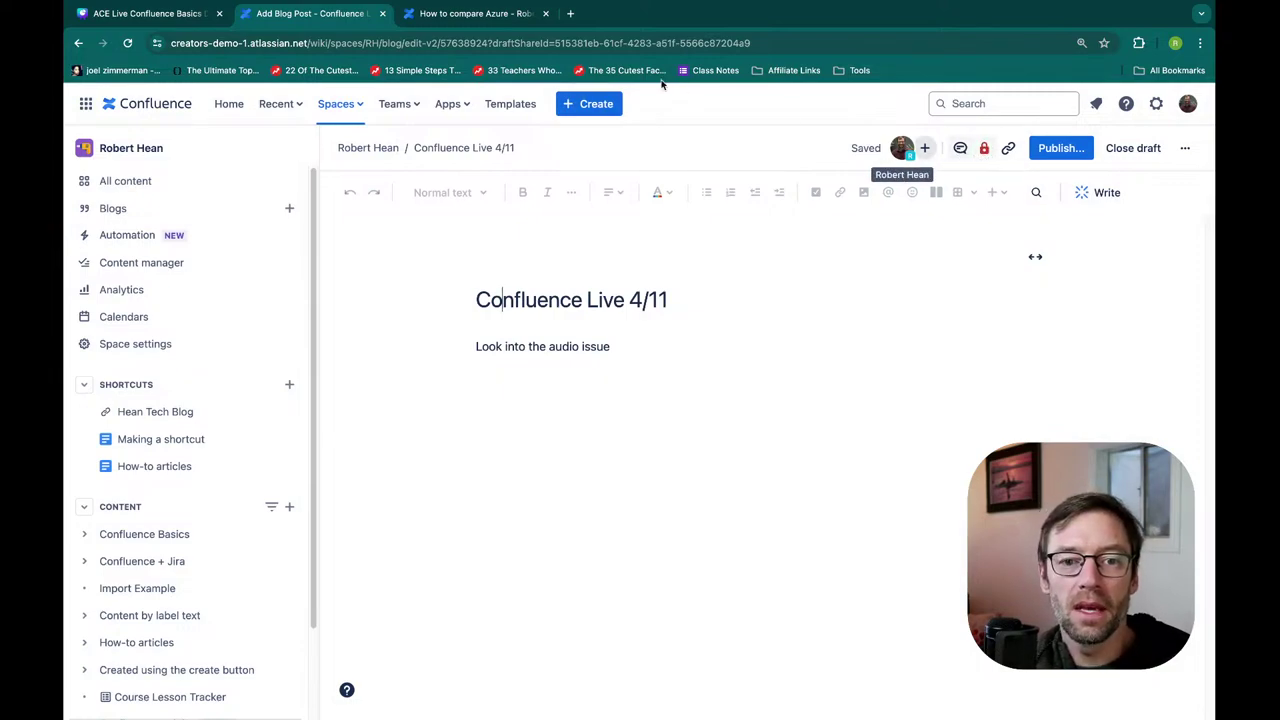
Publish the restricted blog post to the space's blog
click(666, 43)
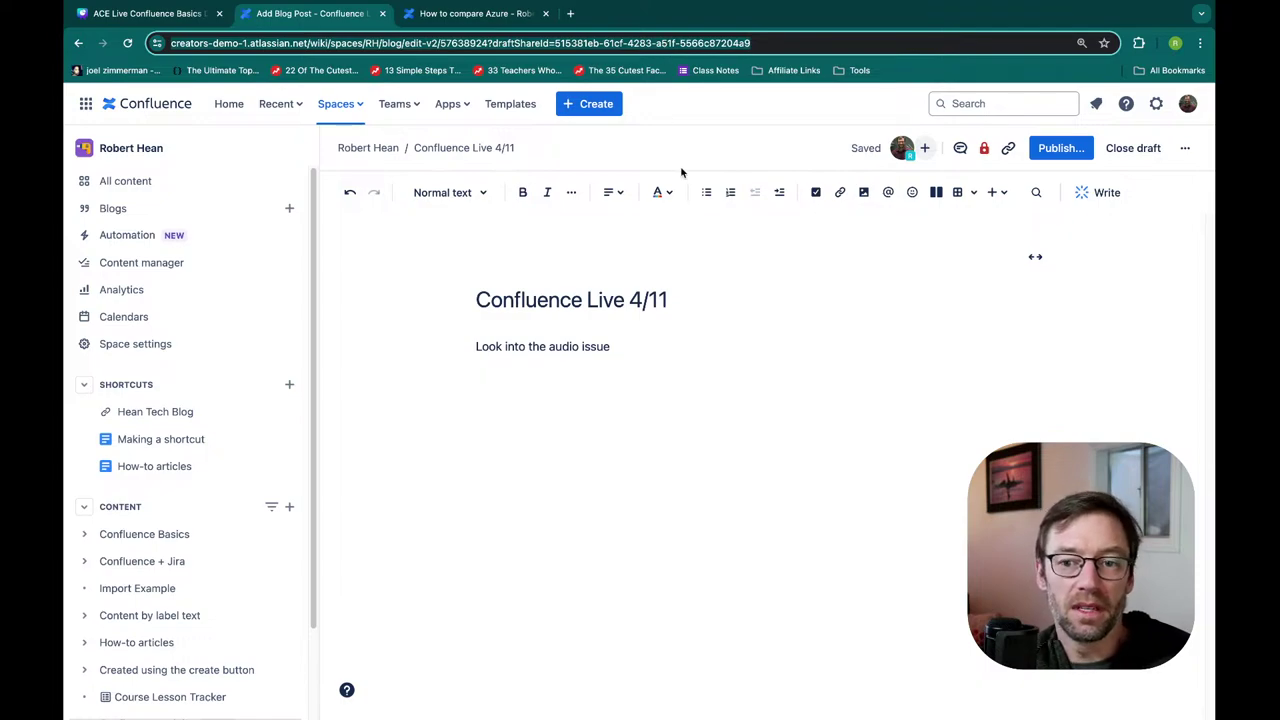
click(1044, 156)
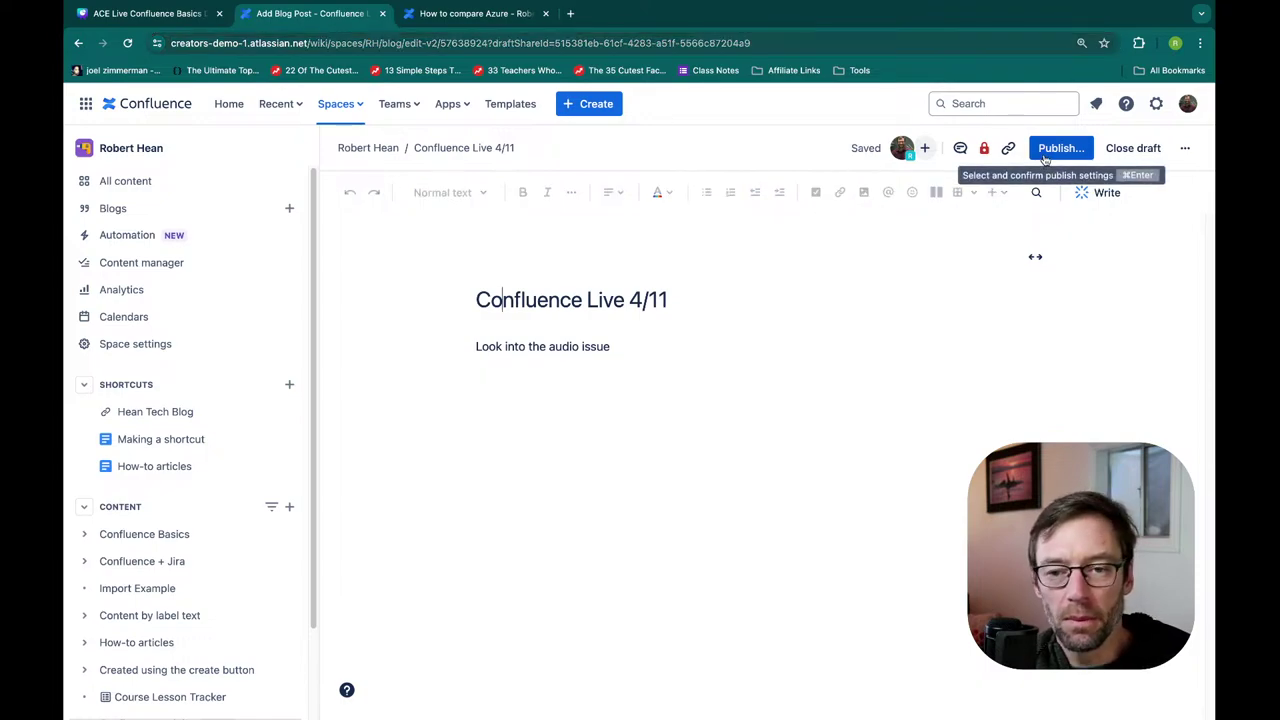
click(1056, 150)
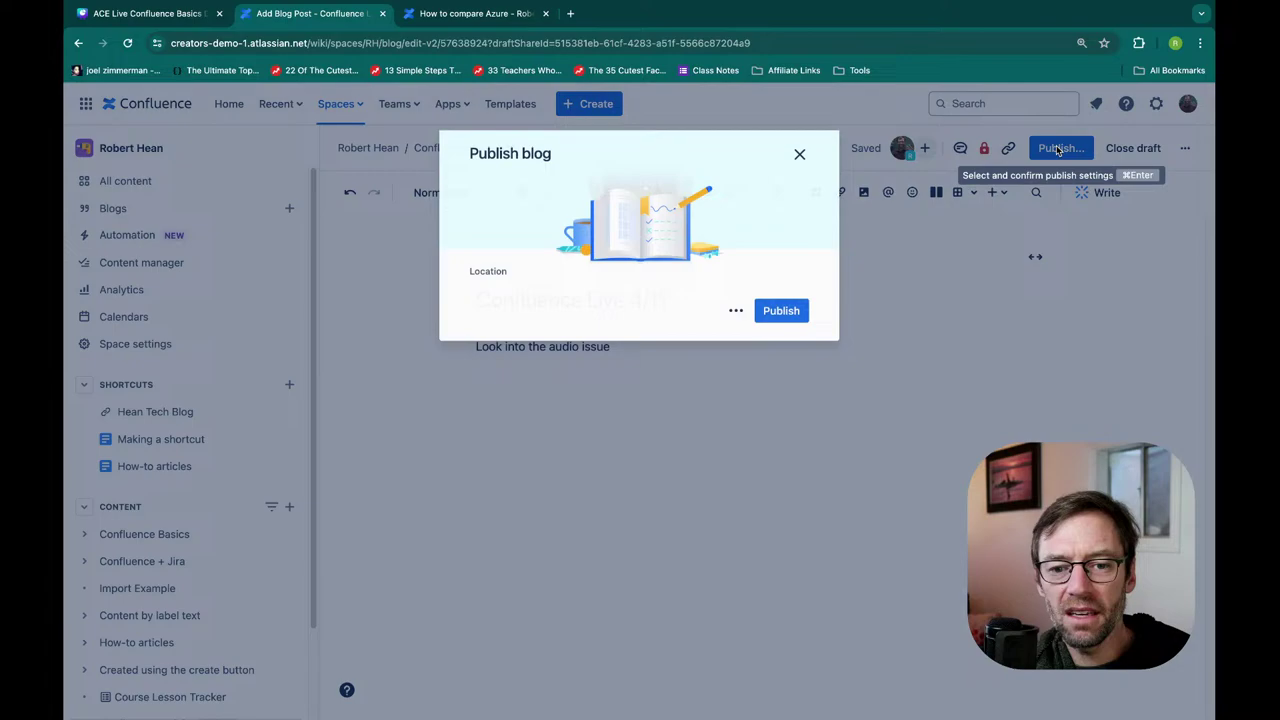
click(781, 397)
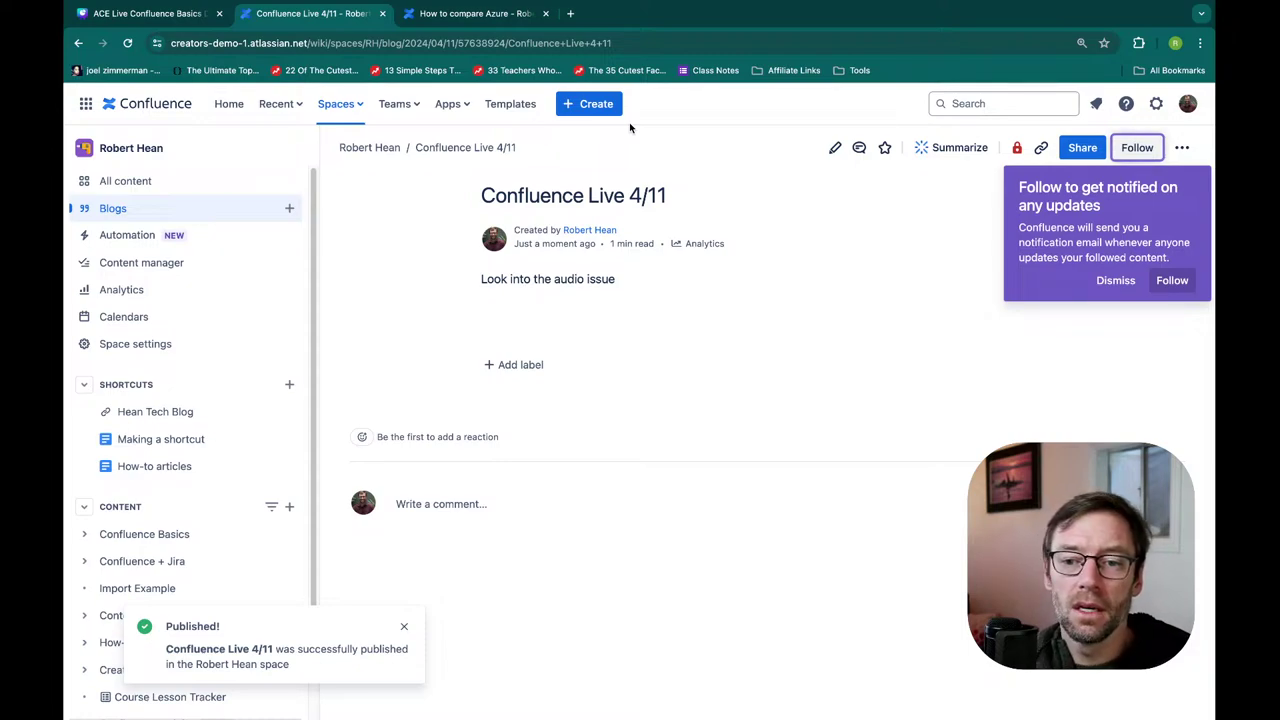
Dismiss the follow tip and explore the blog post's sharing form, searching for a colleague as recipient and checking the message field
click(1088, 155)
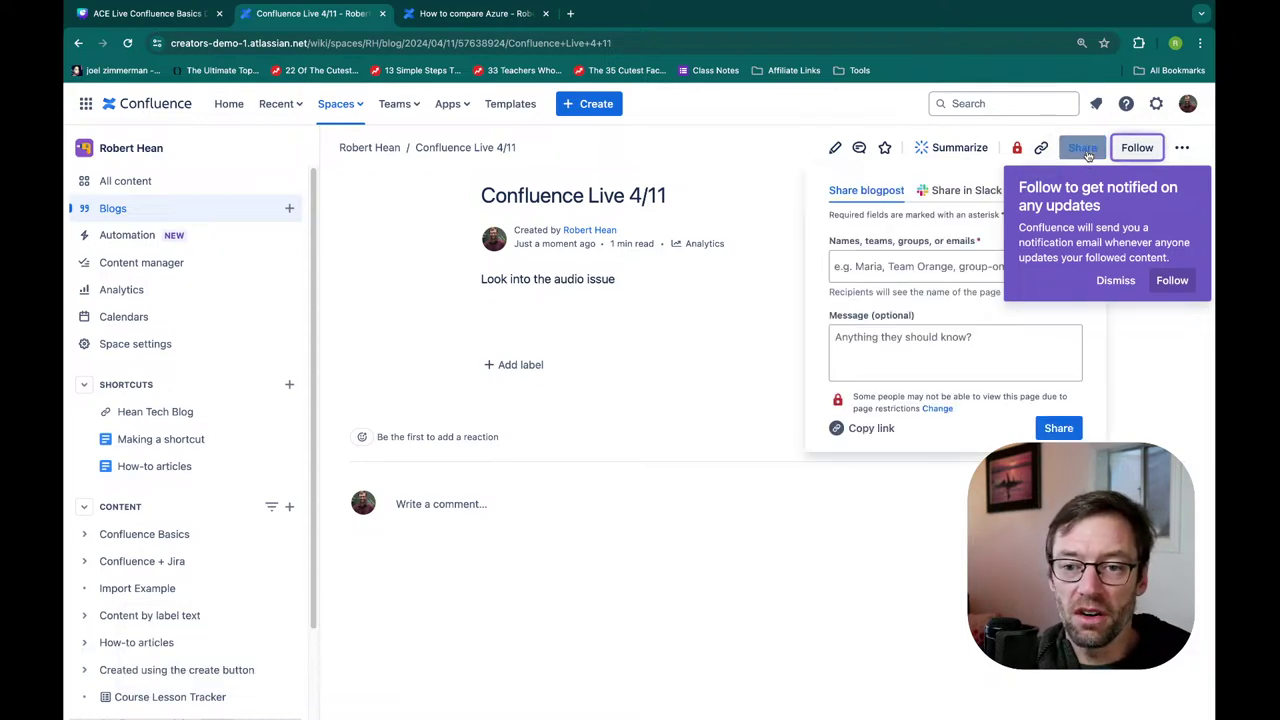
click(1118, 283)
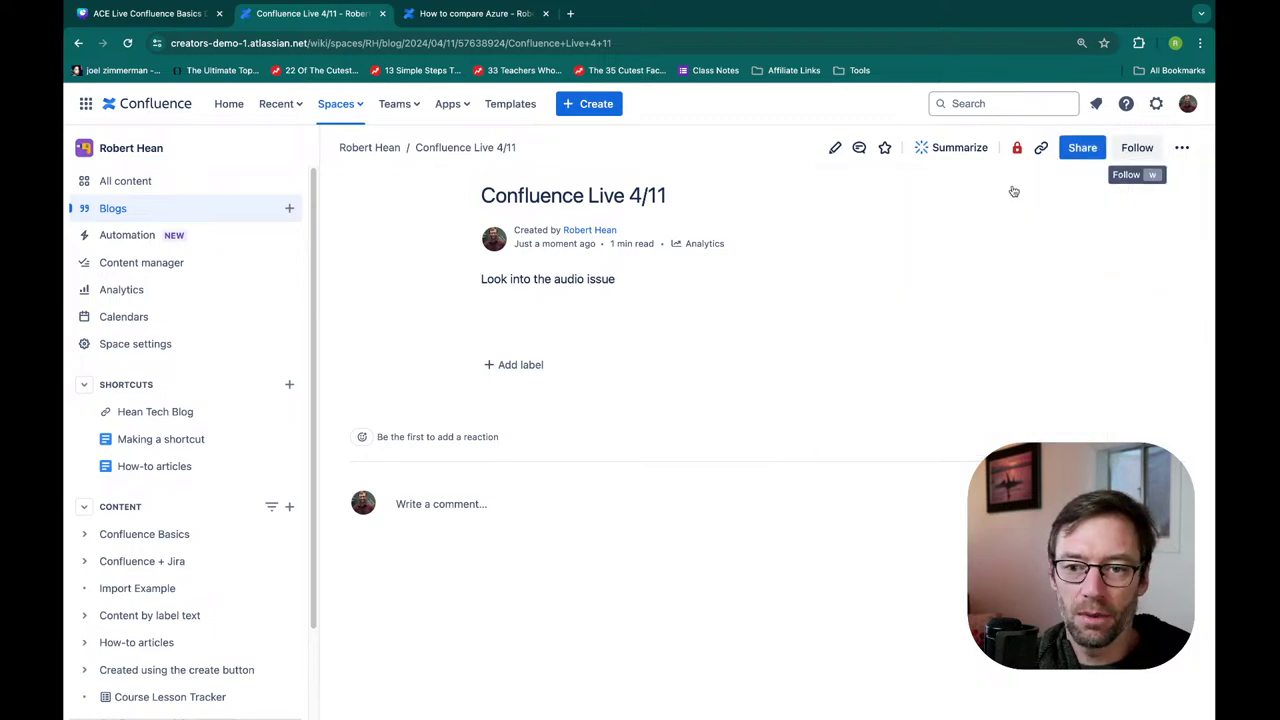
click(1082, 148)
drag(862, 397, 891, 393)
click(892, 266)
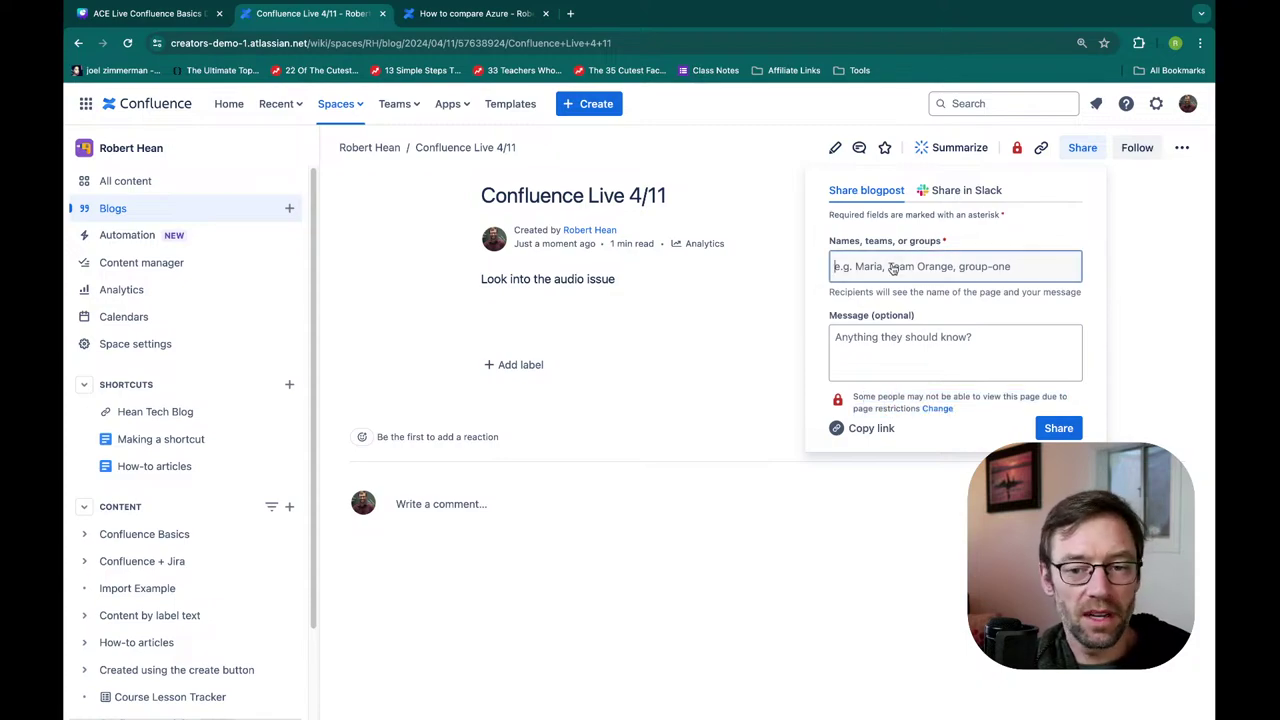
text(andrew)
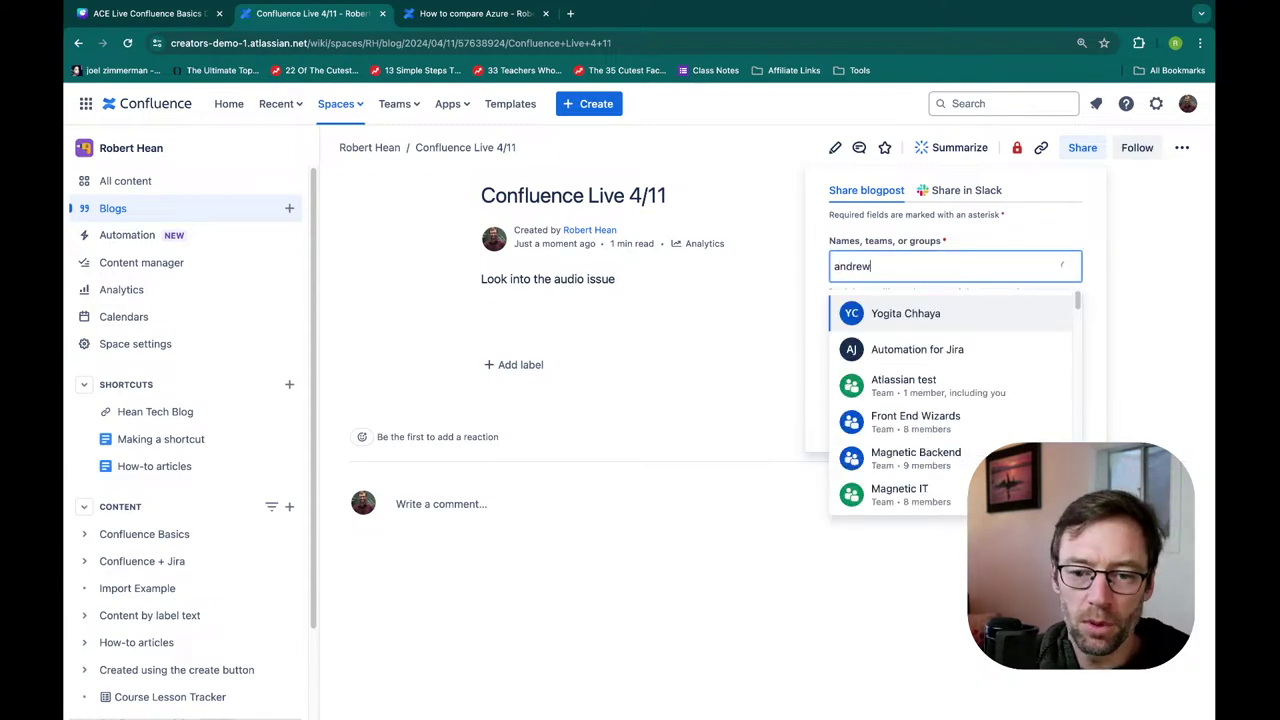
key(Escape)
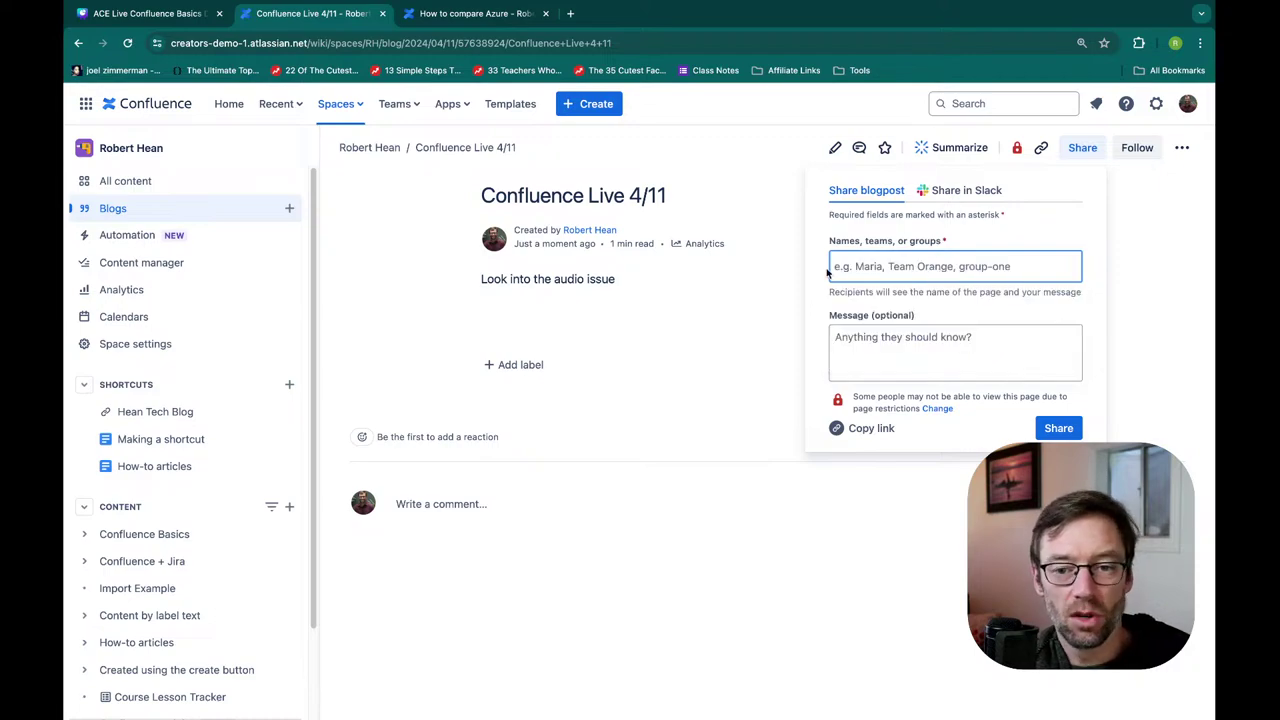
click(955, 341)
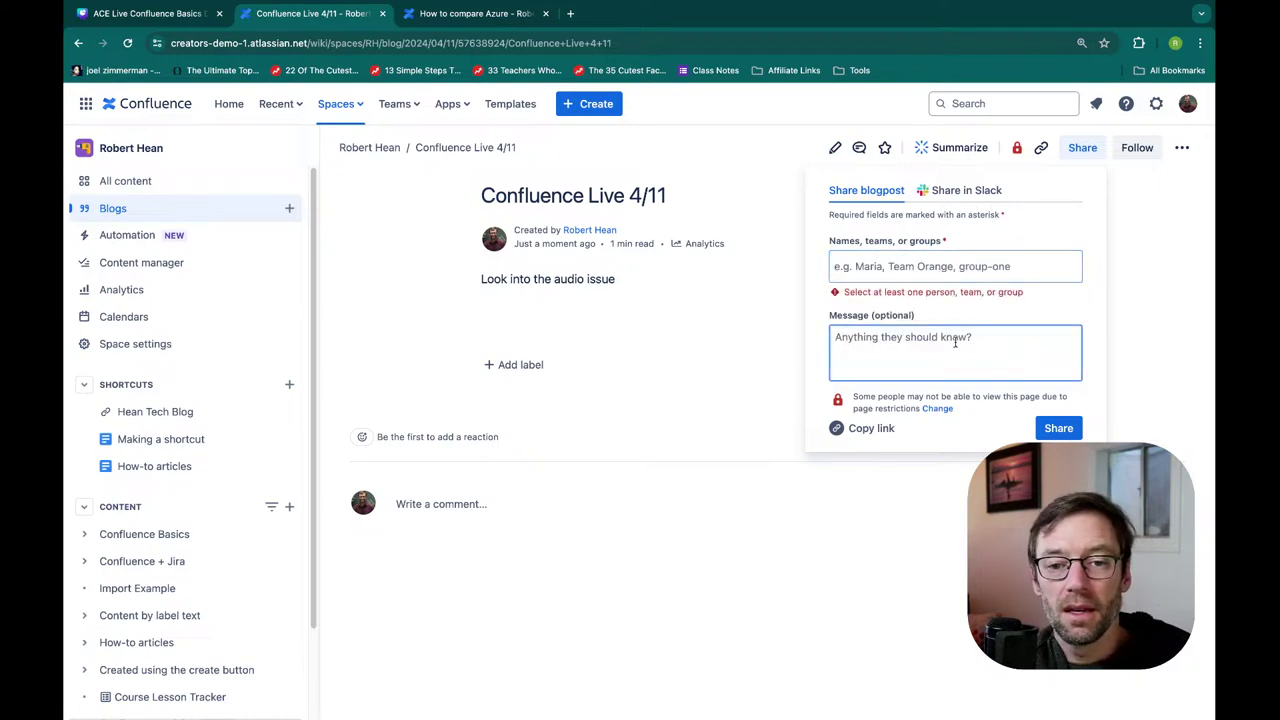
key(super+Tab)
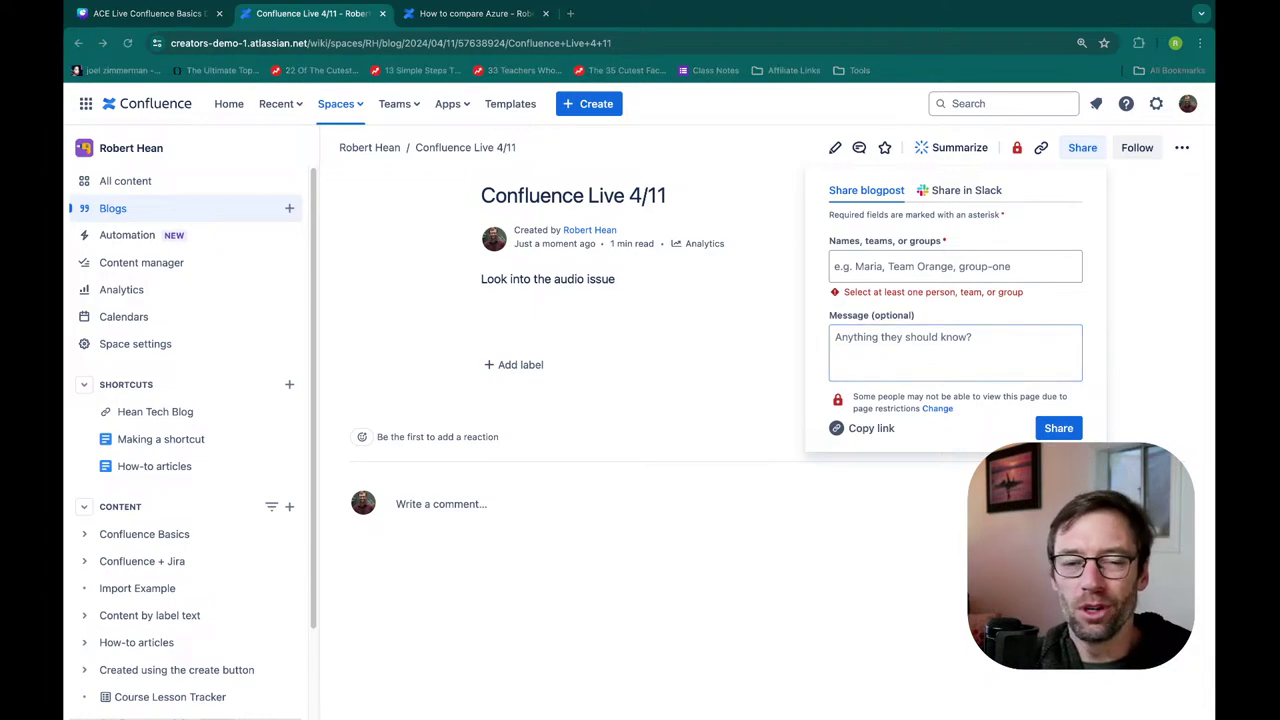
click(954, 346)
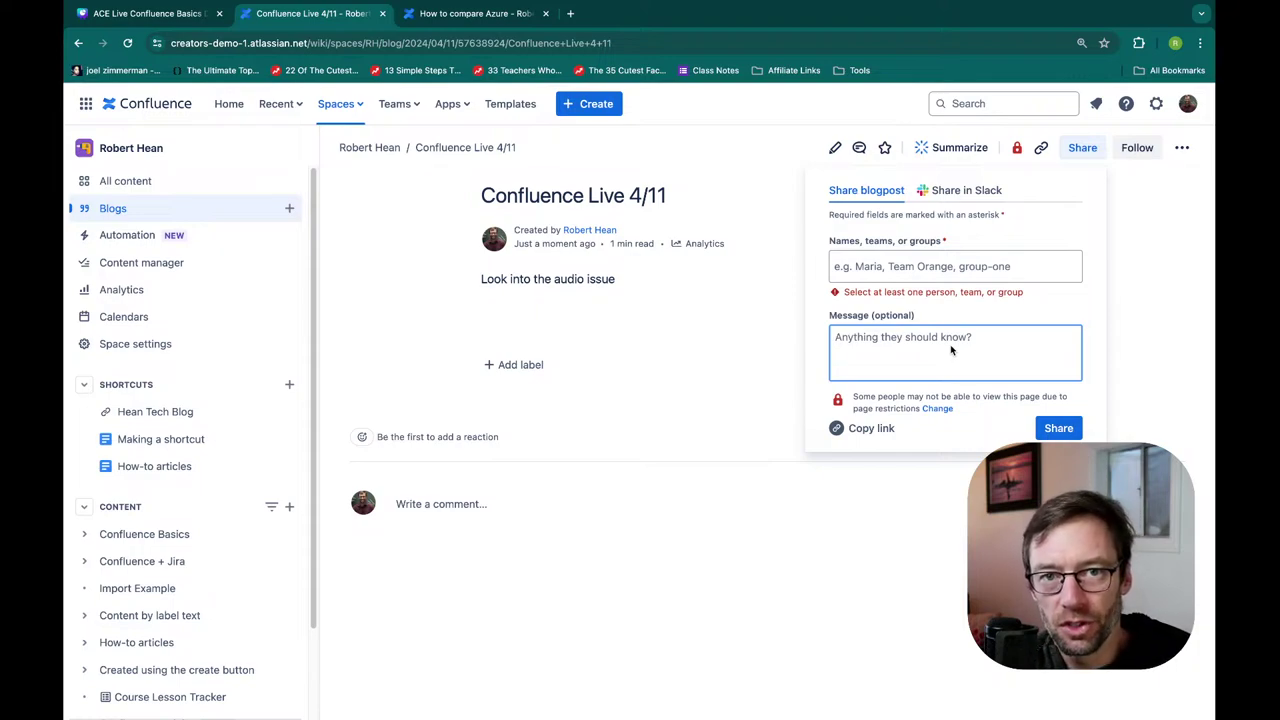
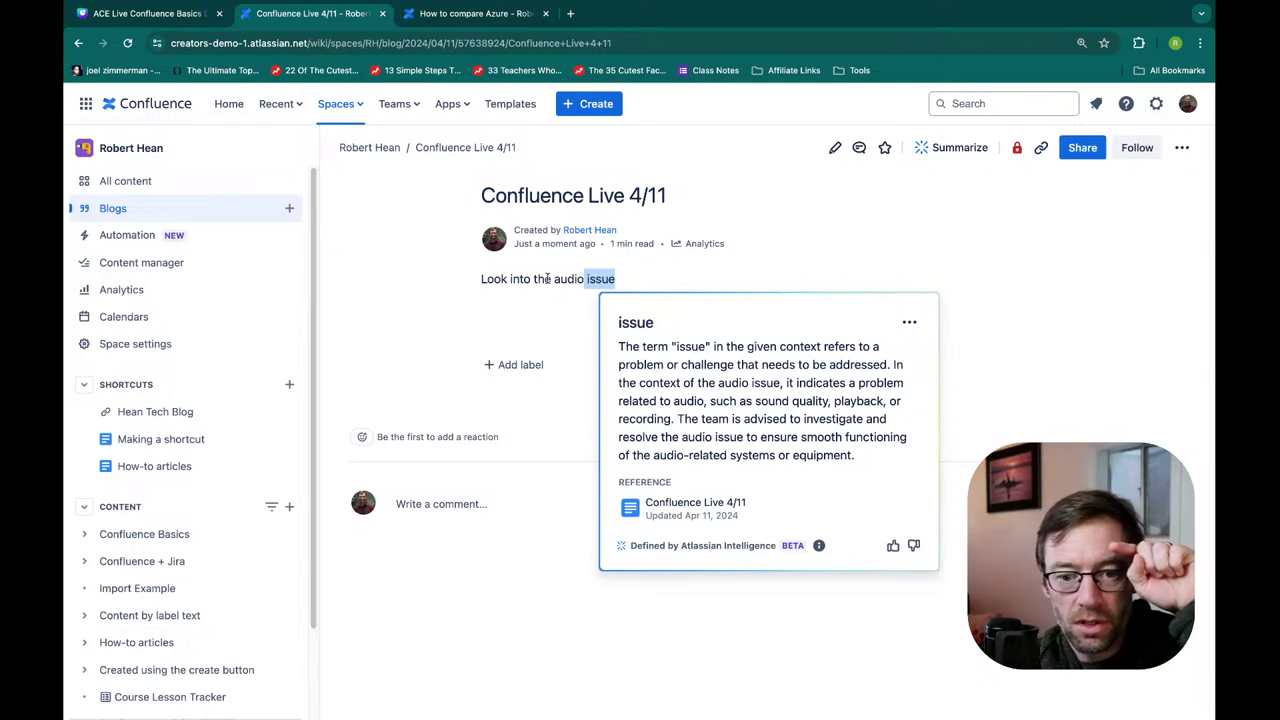
Add an inline comment on the word "issue" that greets and mentions a colleague, with the text "- don't let me forget to fix this"
click(547, 279)
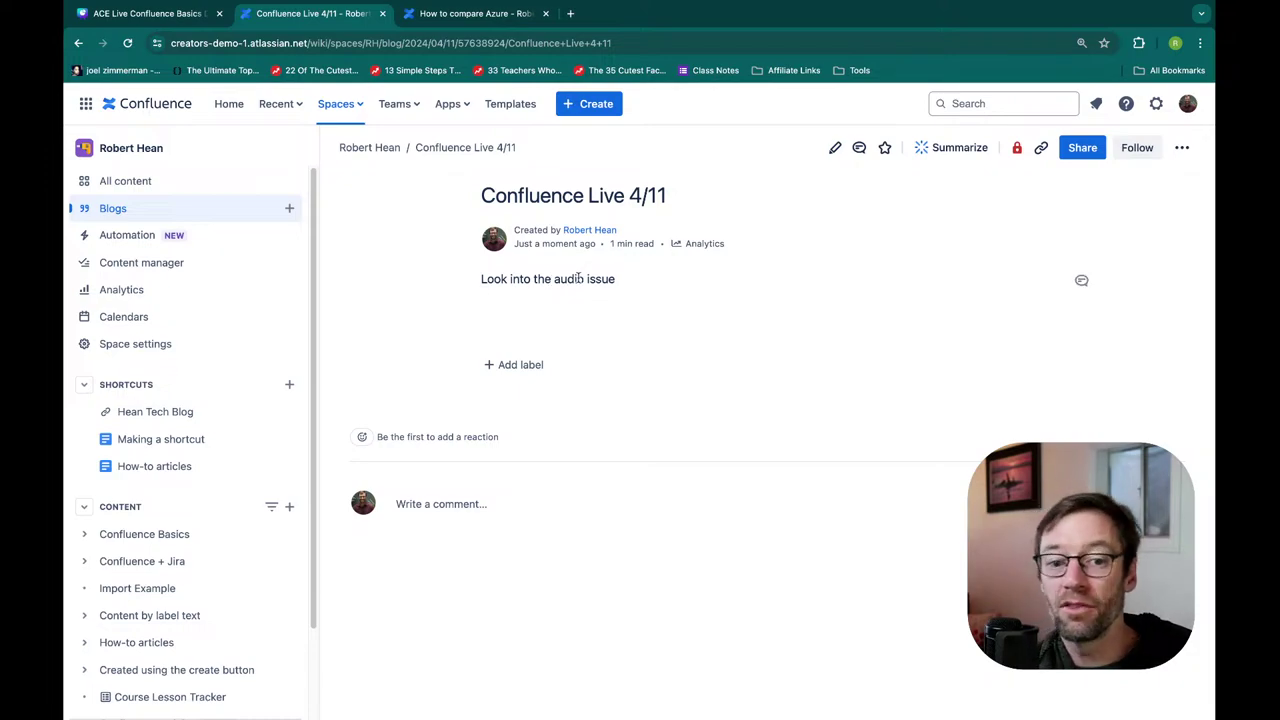
double_click(596, 280)
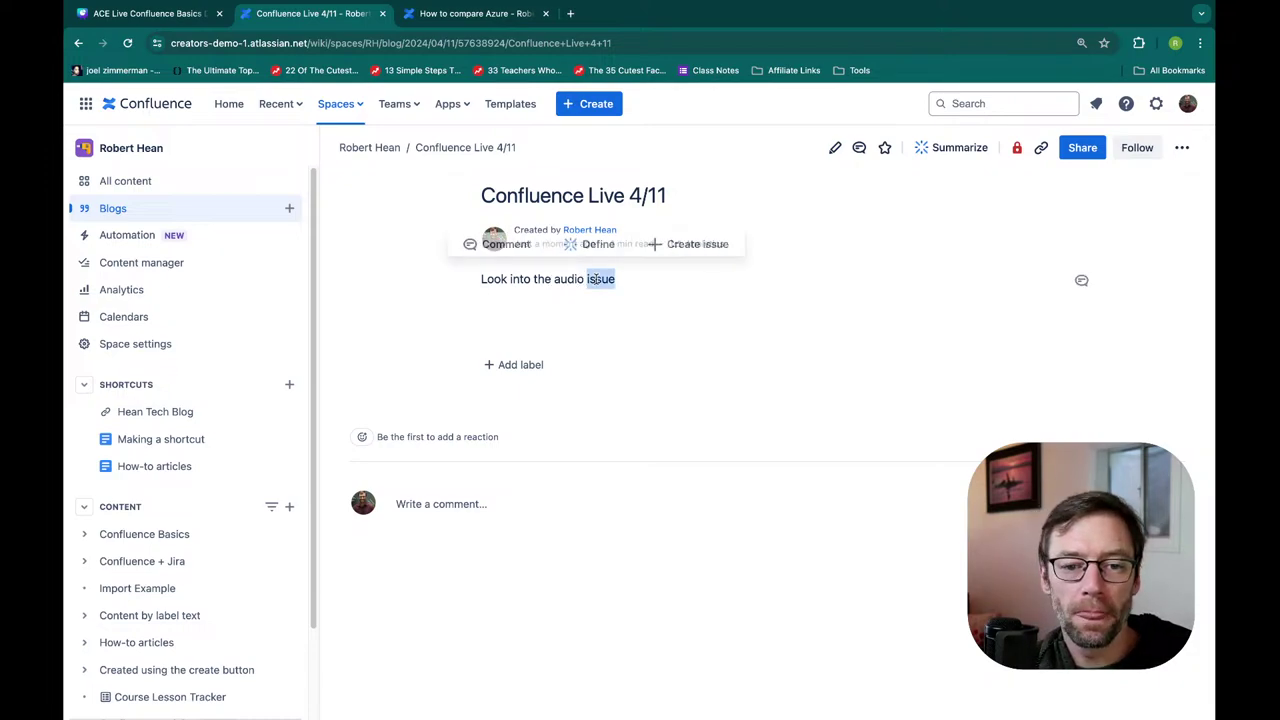
click(505, 245)
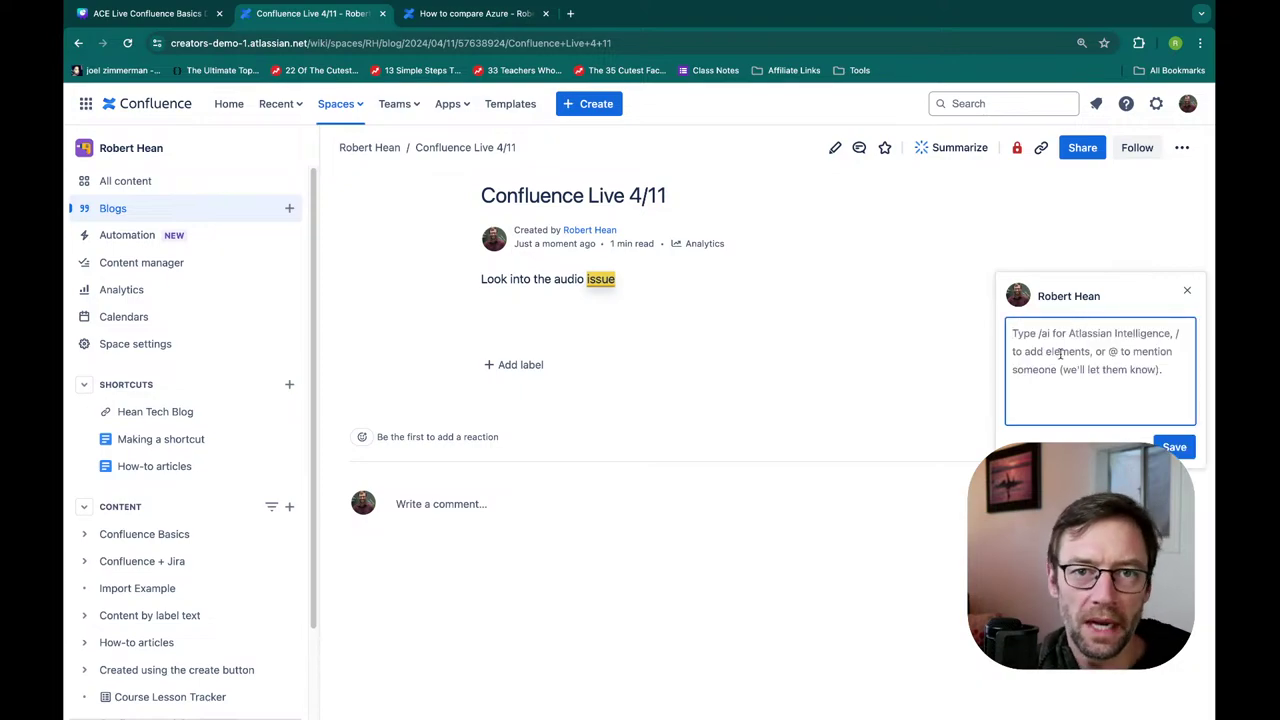
text(Hey @andrf)
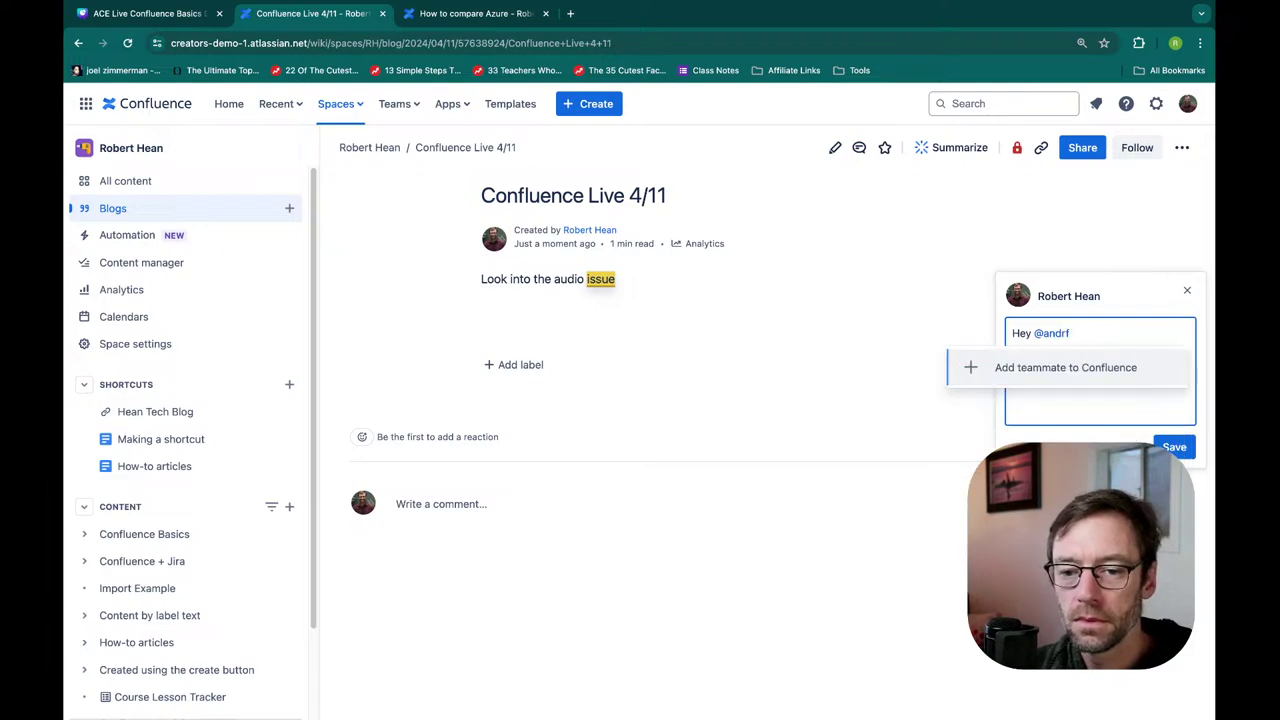
key(BackSpace)
text(ew)
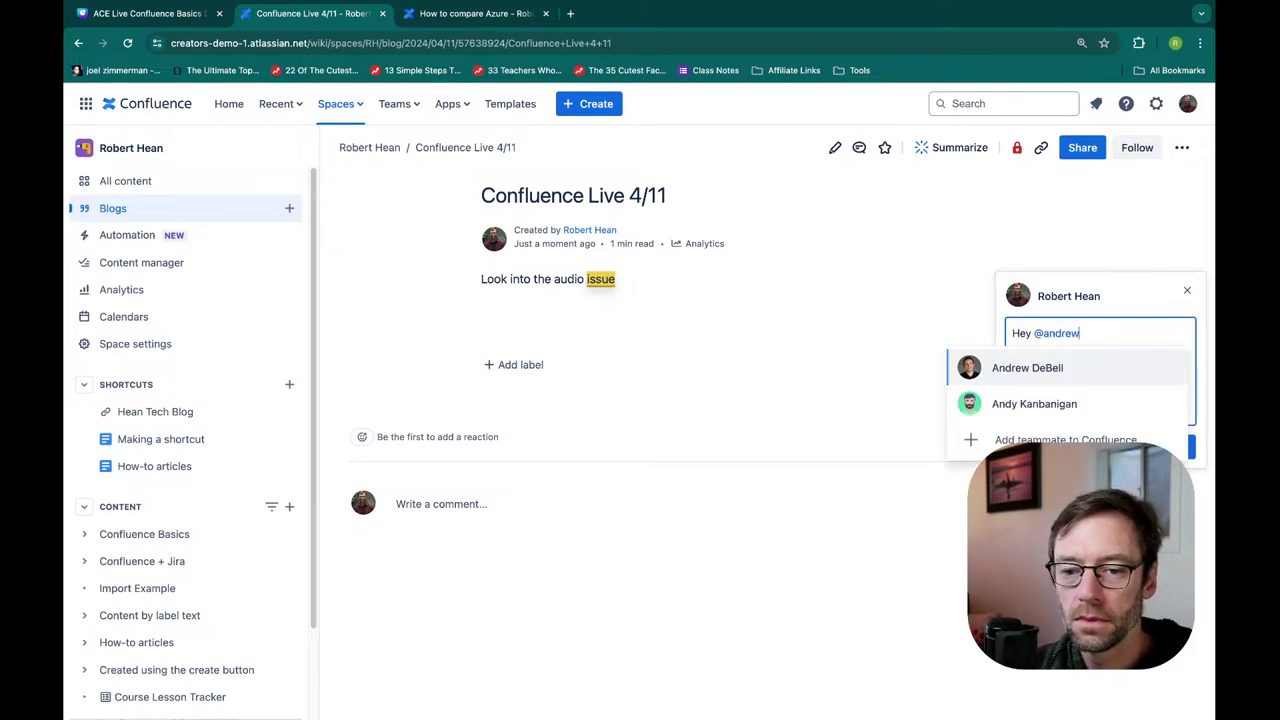
key(Return)
text(- don't let me forget to fix this)
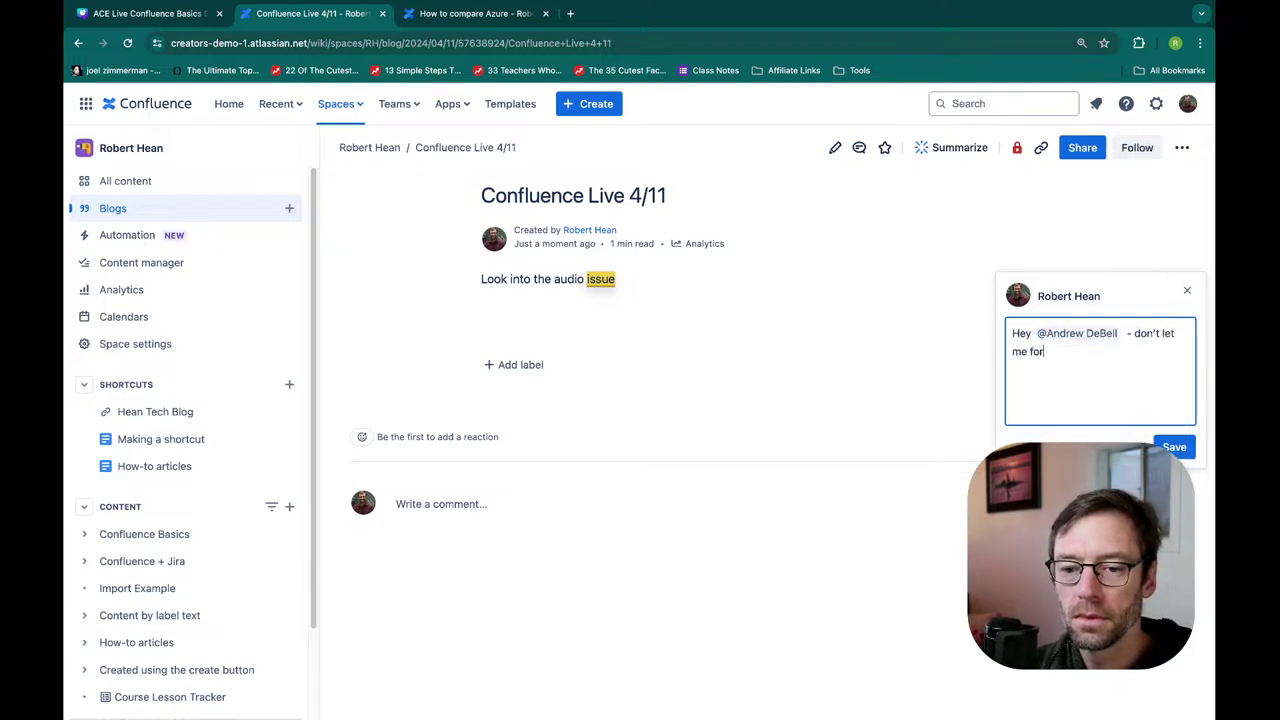
click(1170, 447)
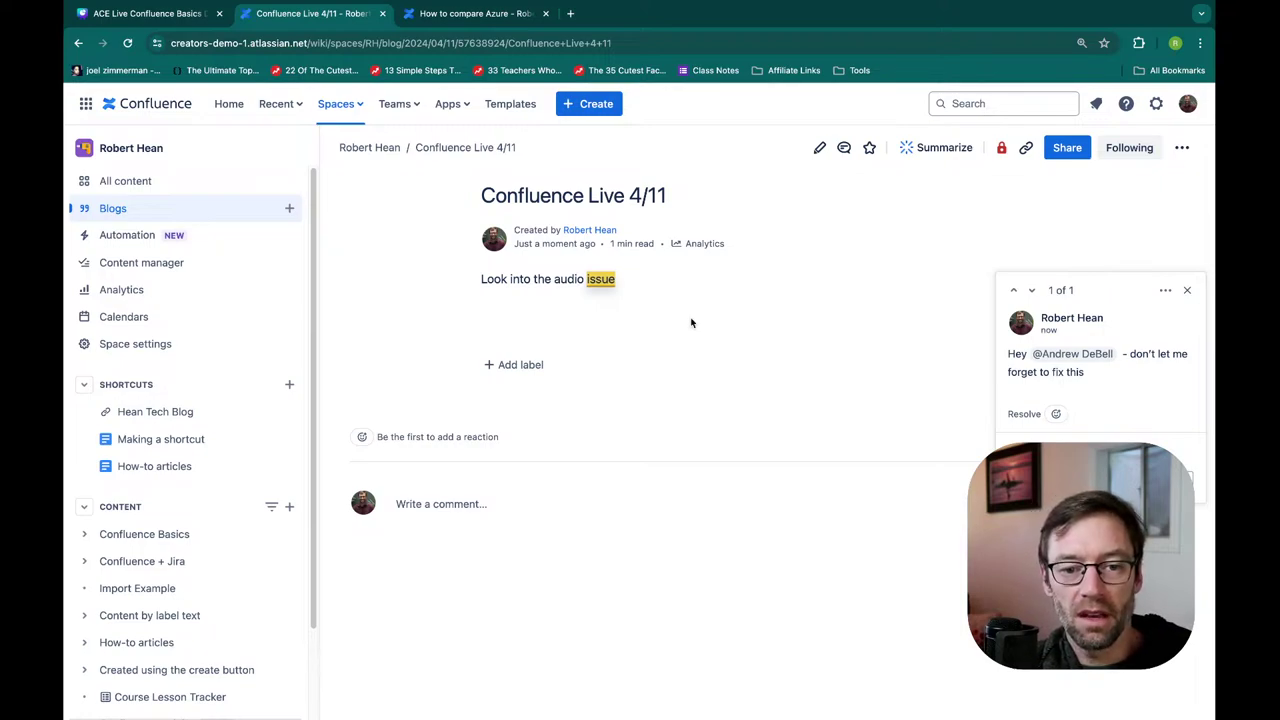
Show the post's inline comment again, close it, and open the comment editor below the post
double_click(604, 279)
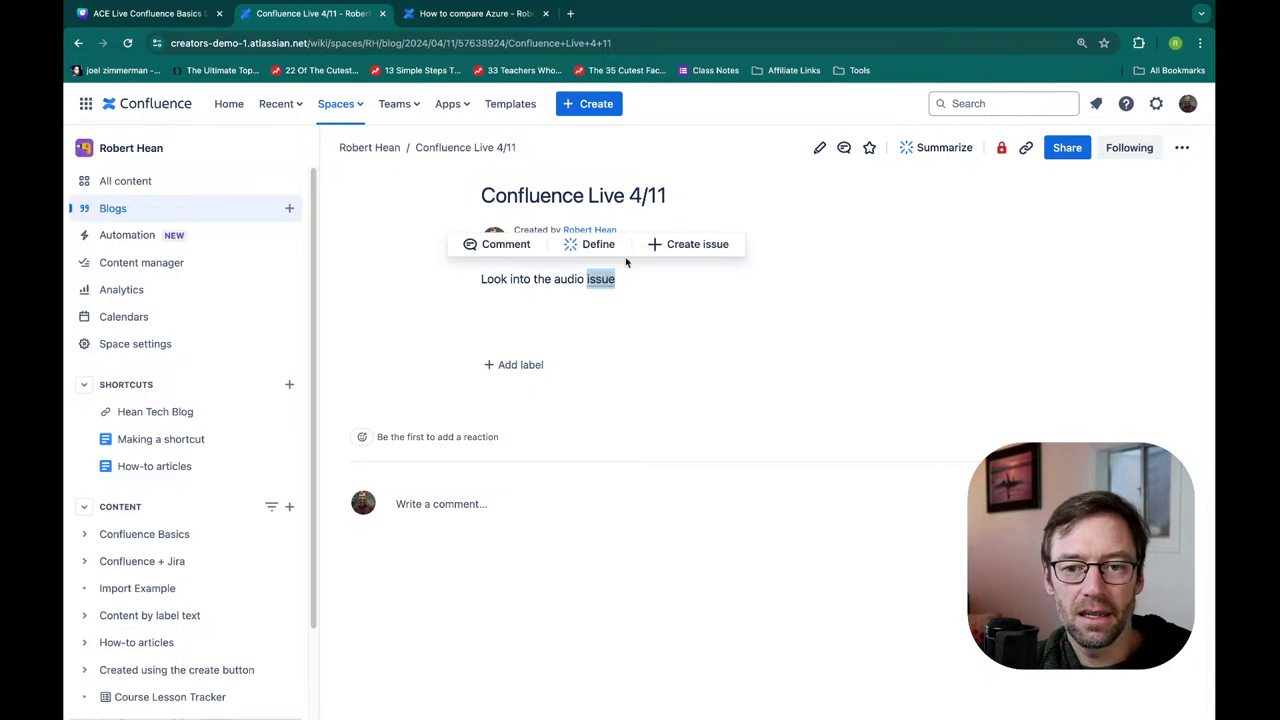
click(842, 155)
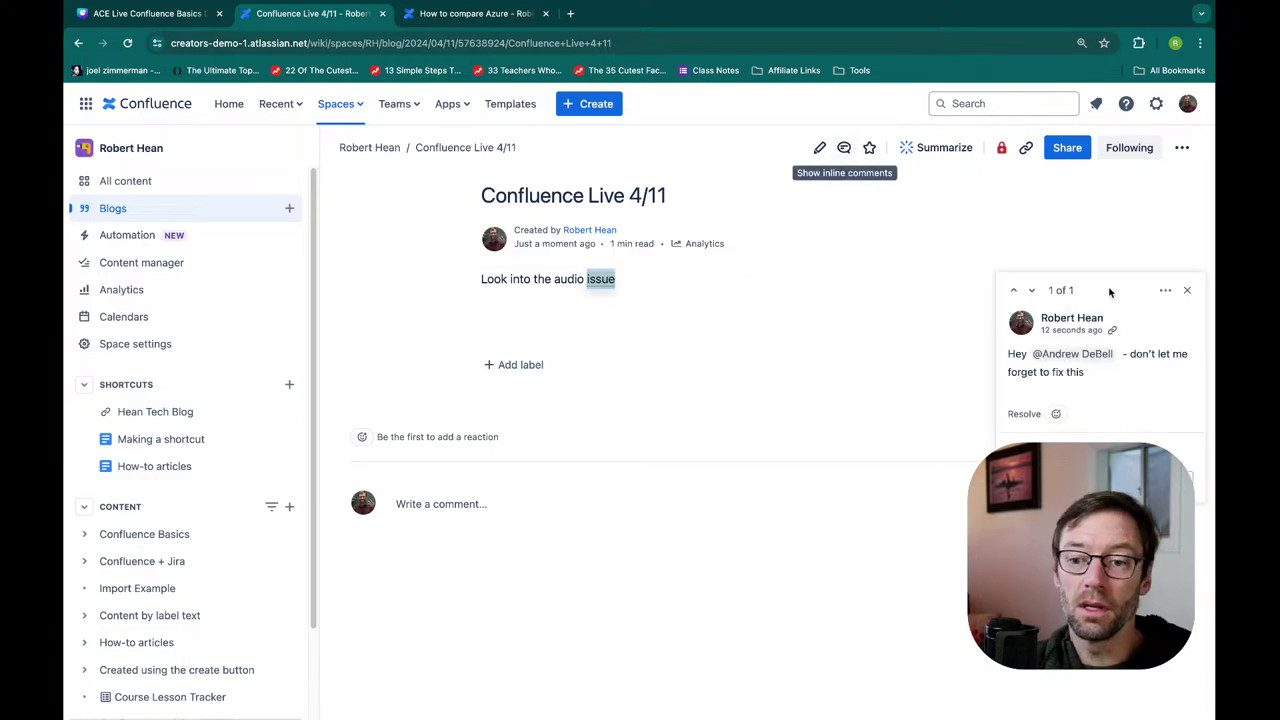
click(1186, 290)
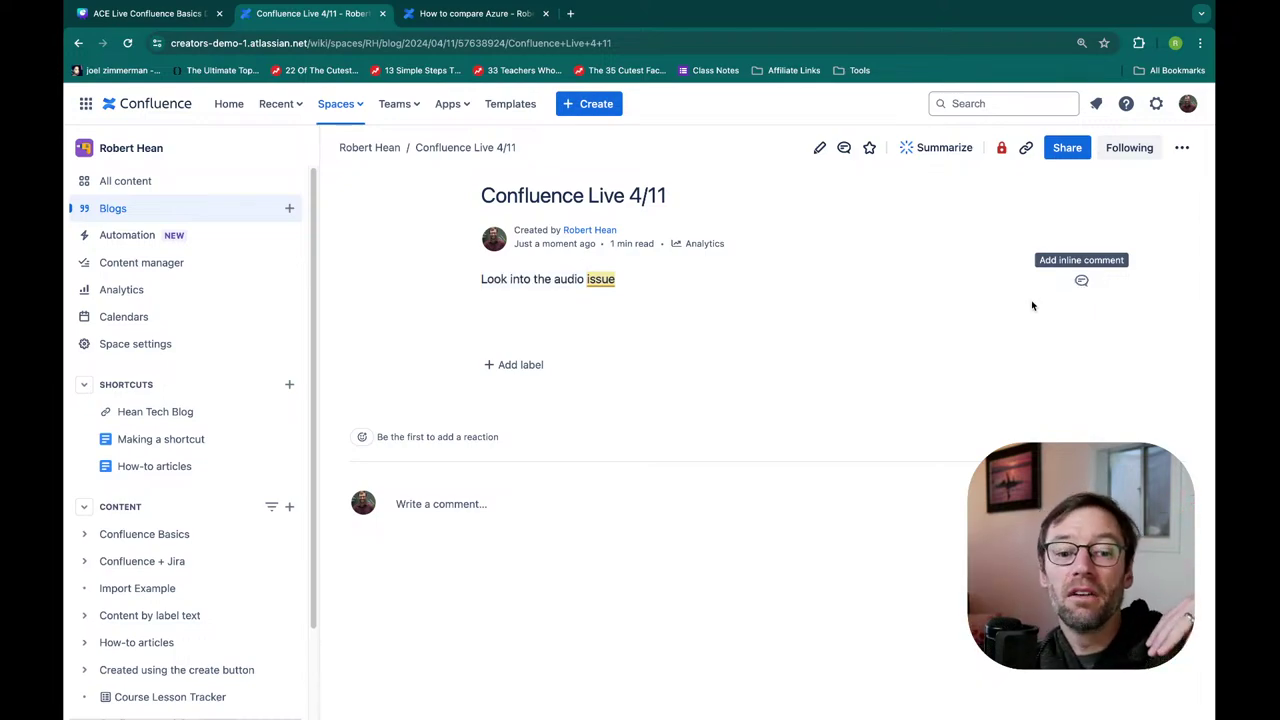
click(667, 490)
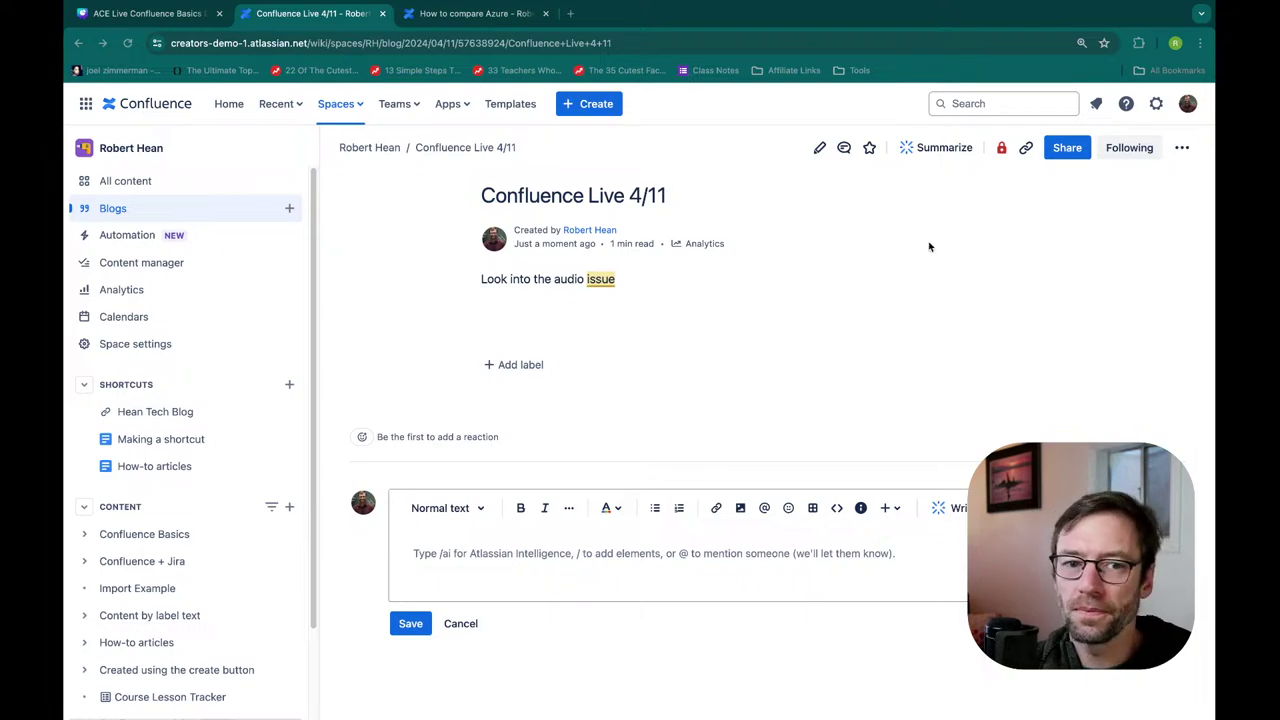
Switch to the Canva deck, go to the "Whats next?" slide on page 11, and present it full screen
click(188, 26)
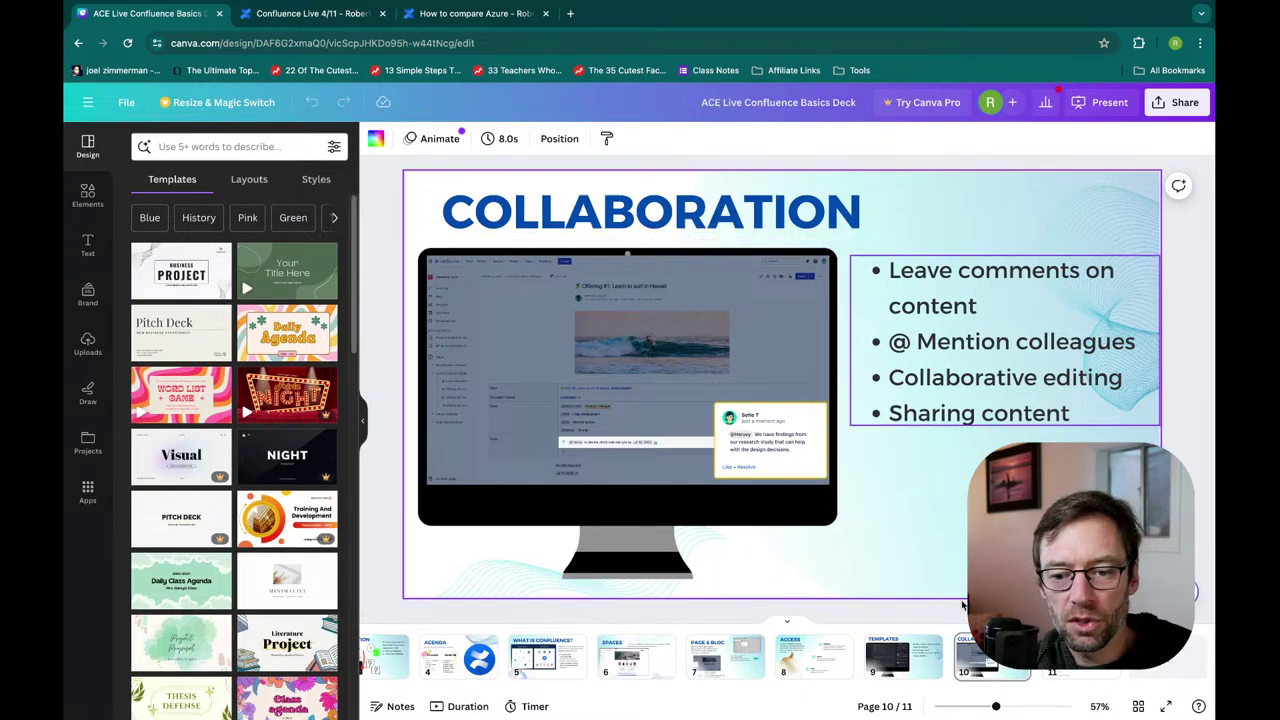
key(Down)
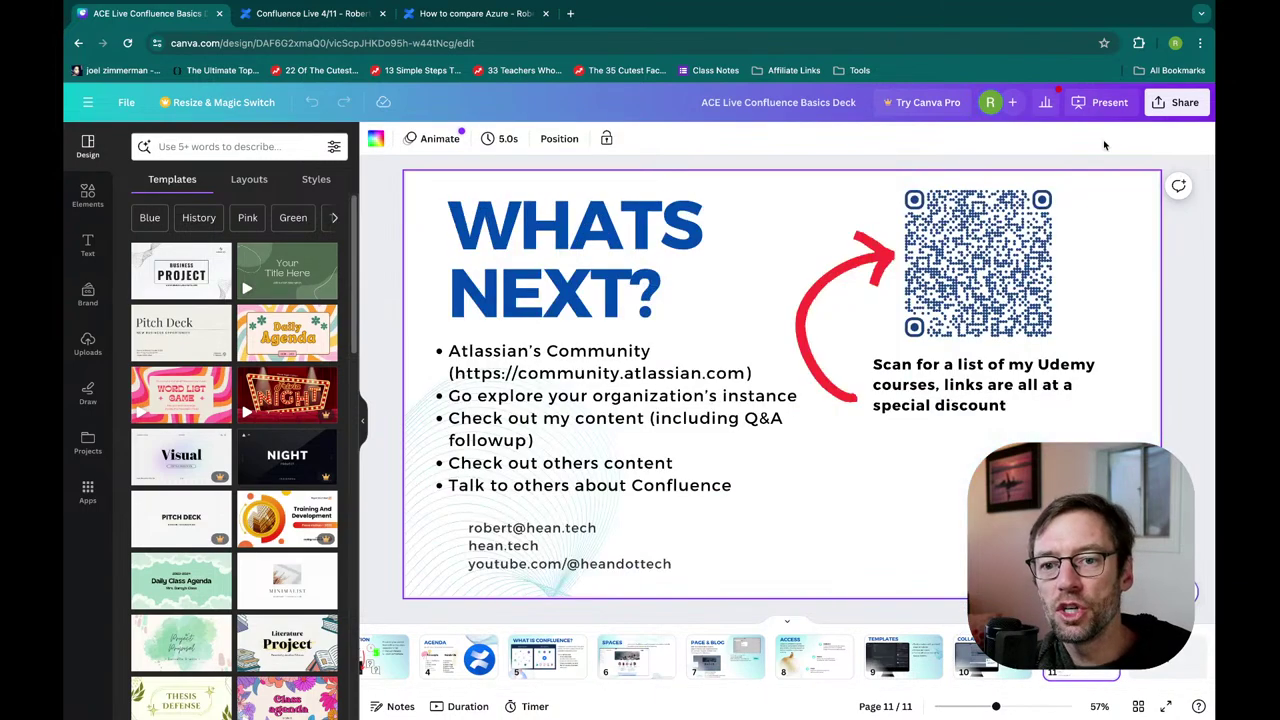
click(1106, 104)
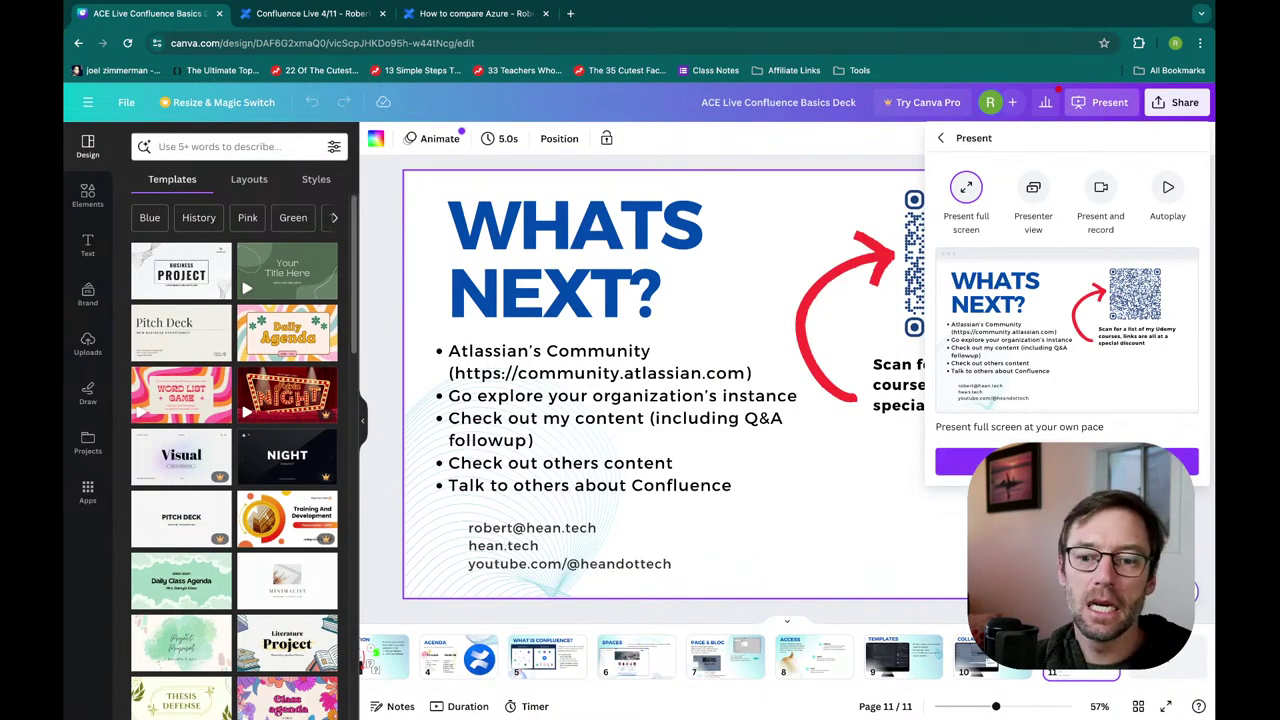
click(965, 461)
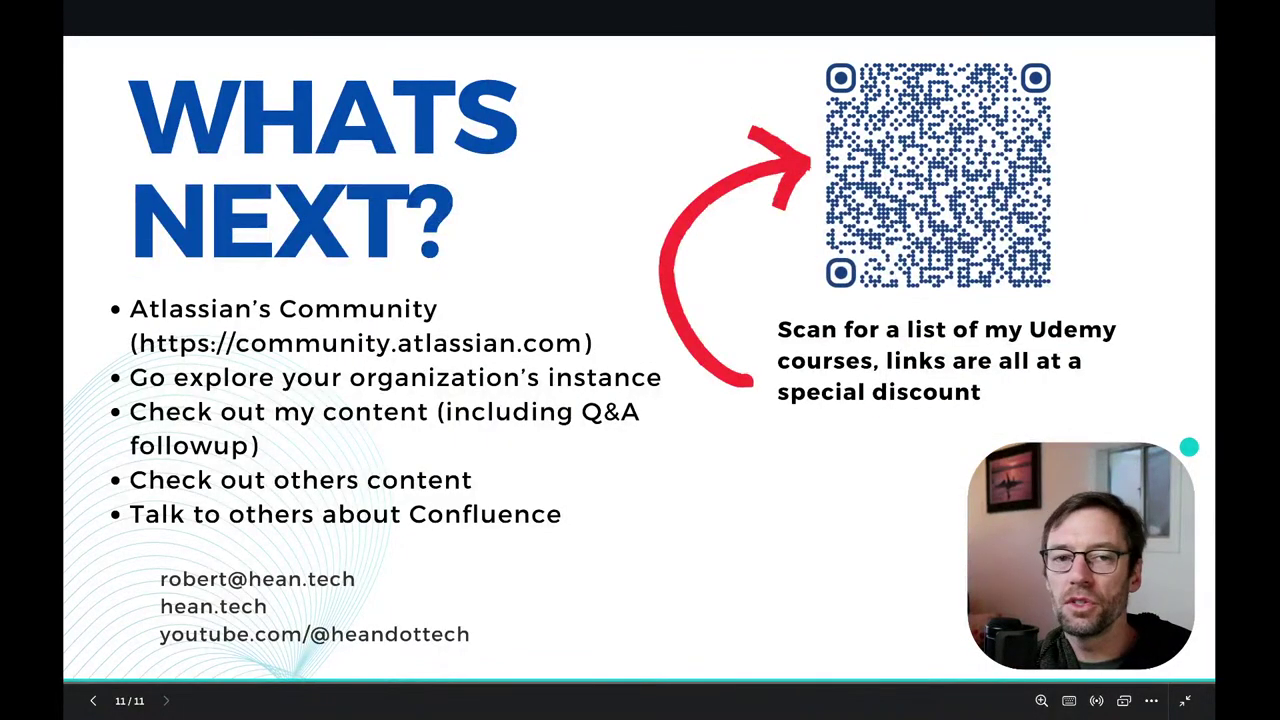